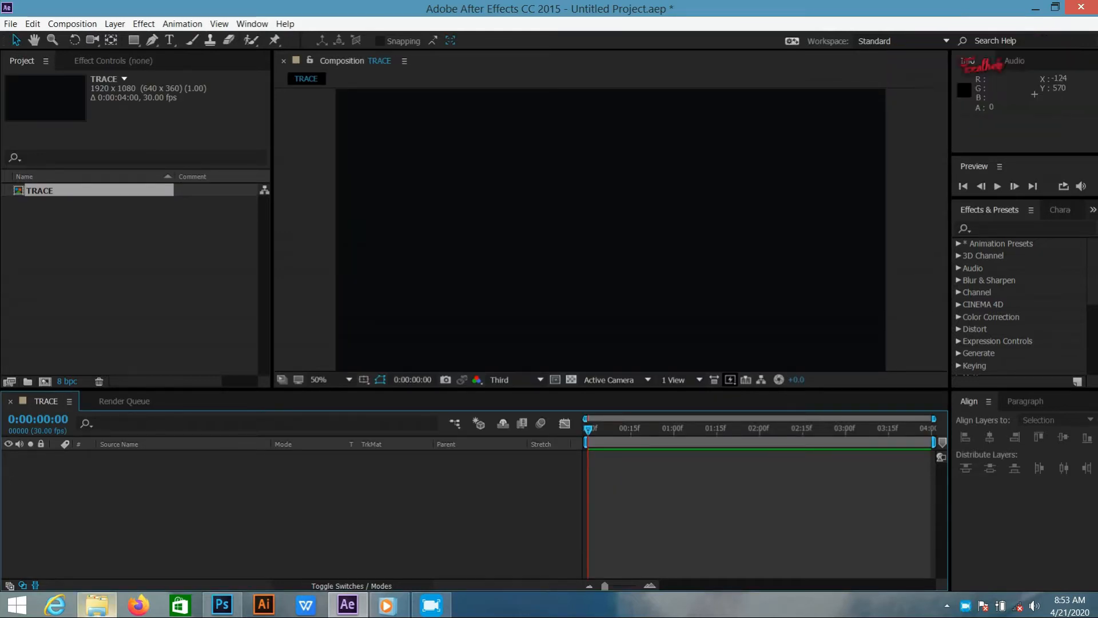
Import the photo of the jumping boy and add it as a layer to the TRACE composition
{"action": "left_click_drag", "start_coordinate": [263, 243], "coordinate": [230, 236]}
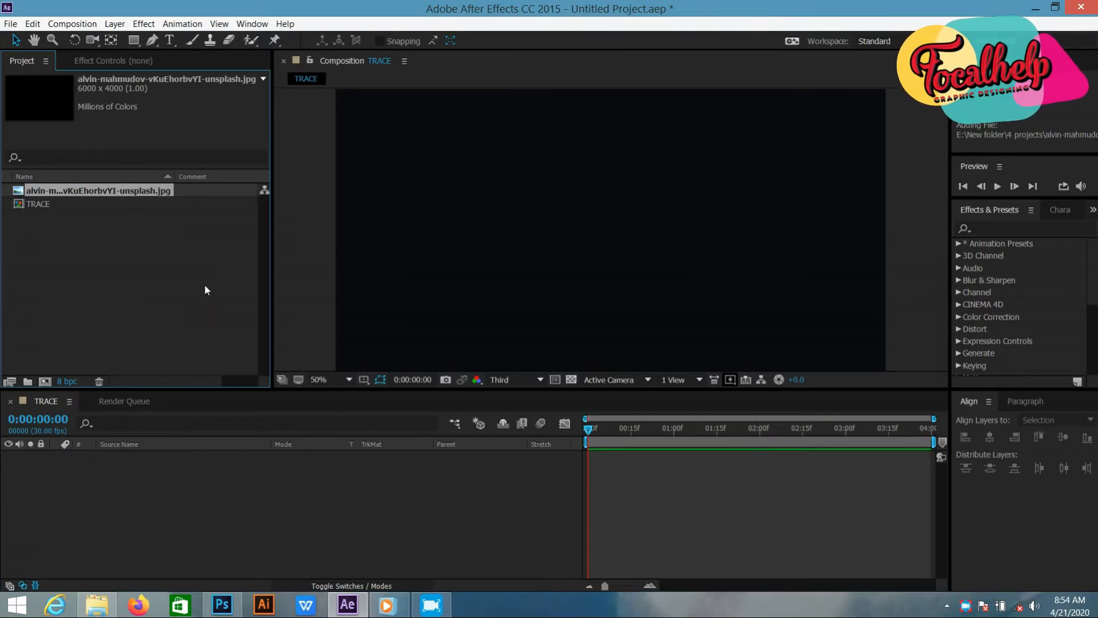
{"action": "left_click_drag", "start_coordinate": [103, 188], "coordinate": [138, 478]}
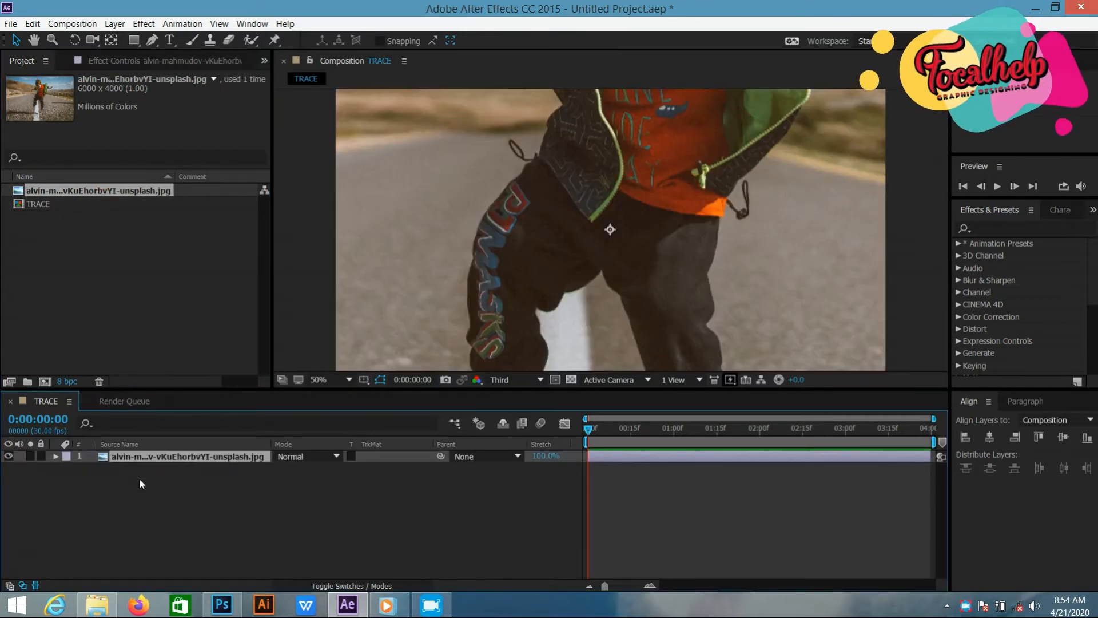
Scale the photo layer to 32% and move it down to about position 958, 604 so the boy's whole body fits the frame
{"action": "key", "text": "s"}
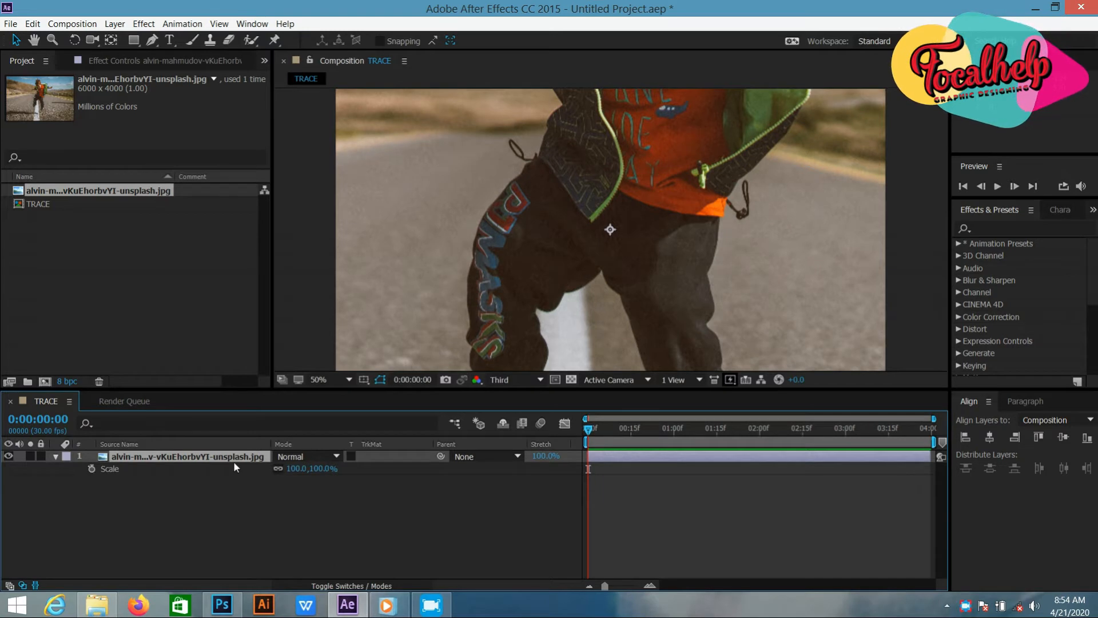
{"action": "left_click_drag", "start_coordinate": [320, 469], "coordinate": [268, 469]}
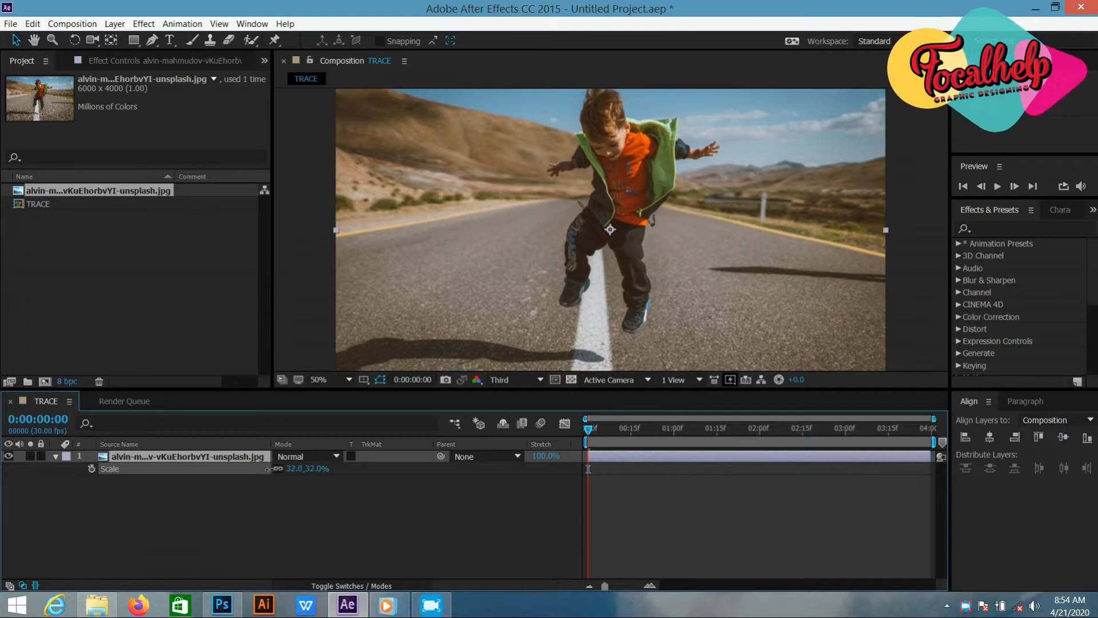
{"action": "left_click_drag", "start_coordinate": [536, 270], "coordinate": [537, 285]}
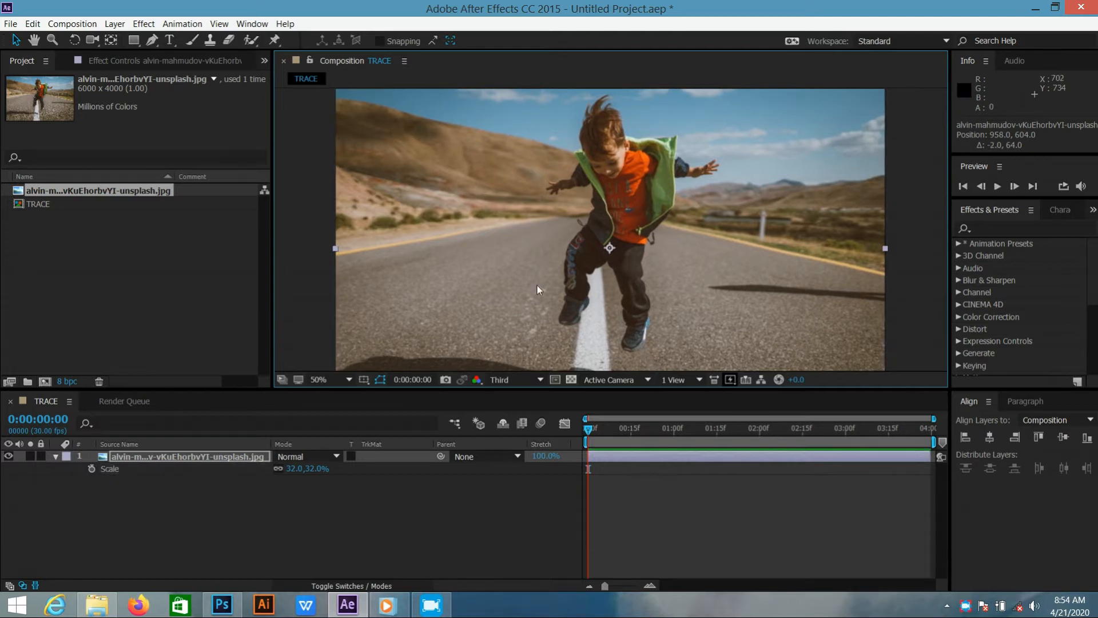
{"action": "left_click", "coordinate": [347, 506]}
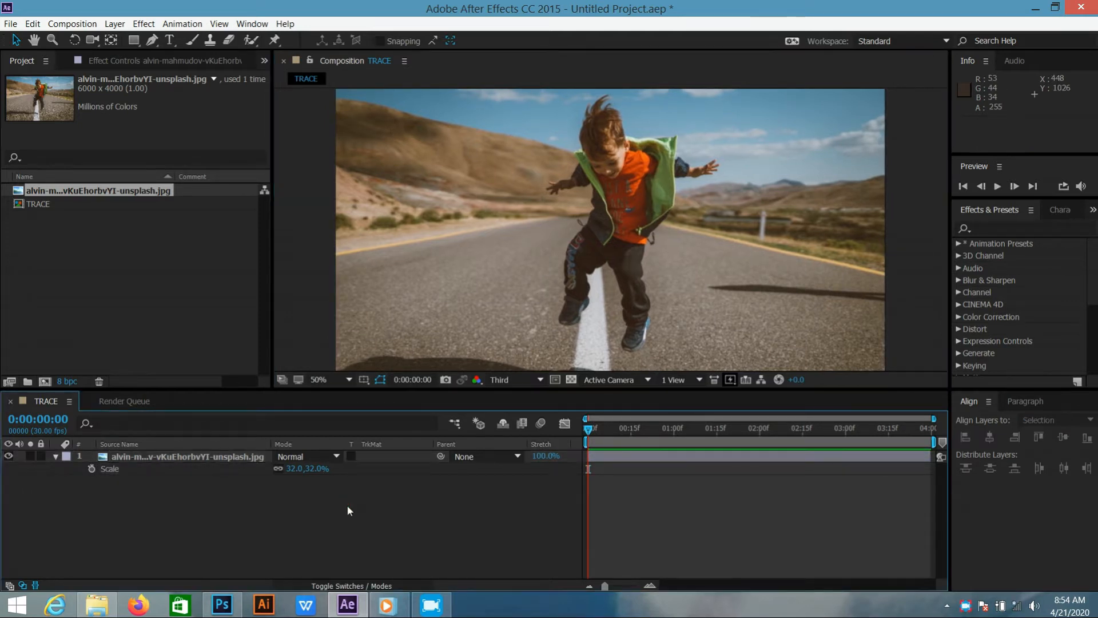
Set up the Pen tool with a 5 px stroke and no fill, with no layer selected
{"action": "key", "text": "g"}
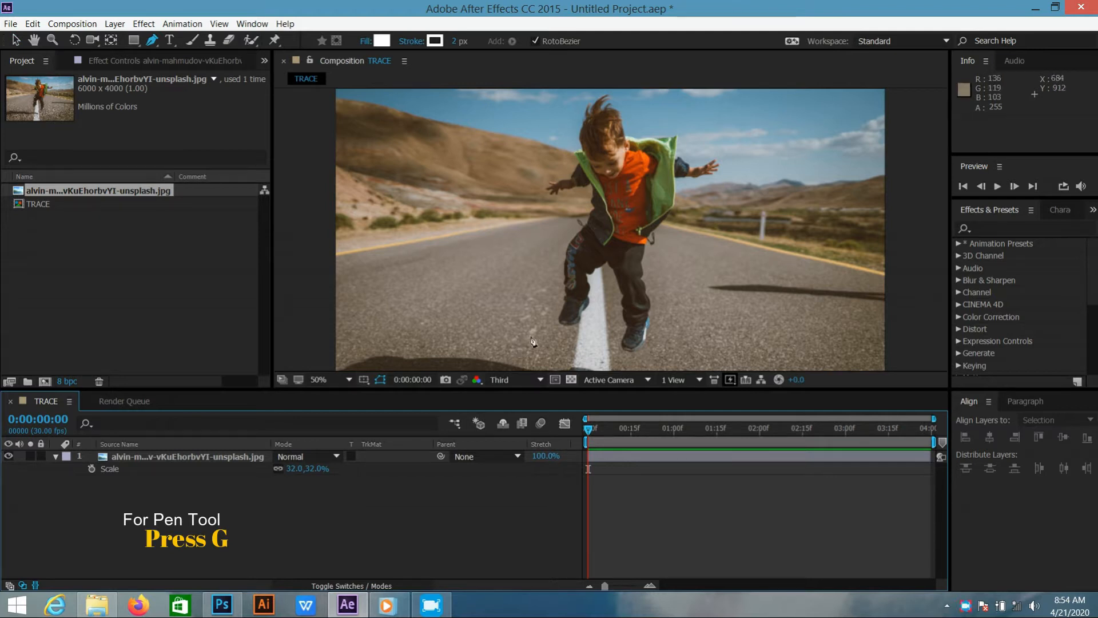
{"action": "left_click", "coordinate": [454, 41]}
{"action": "type", "text": "5"}
{"action": "key", "text": "Return"}
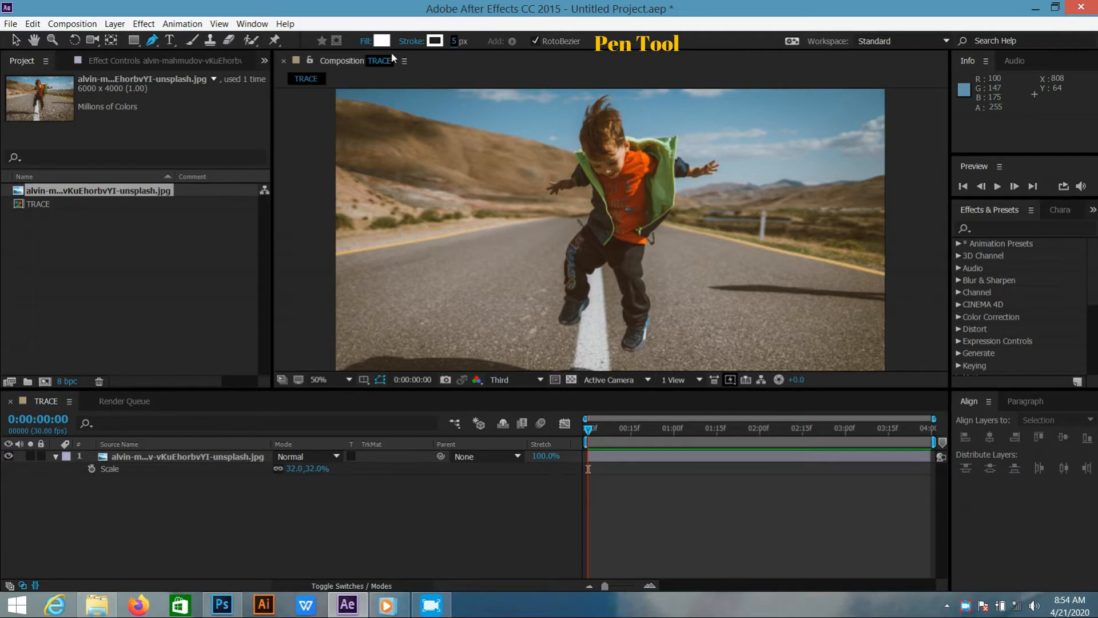
{"action": "left_click", "coordinate": [365, 41]}
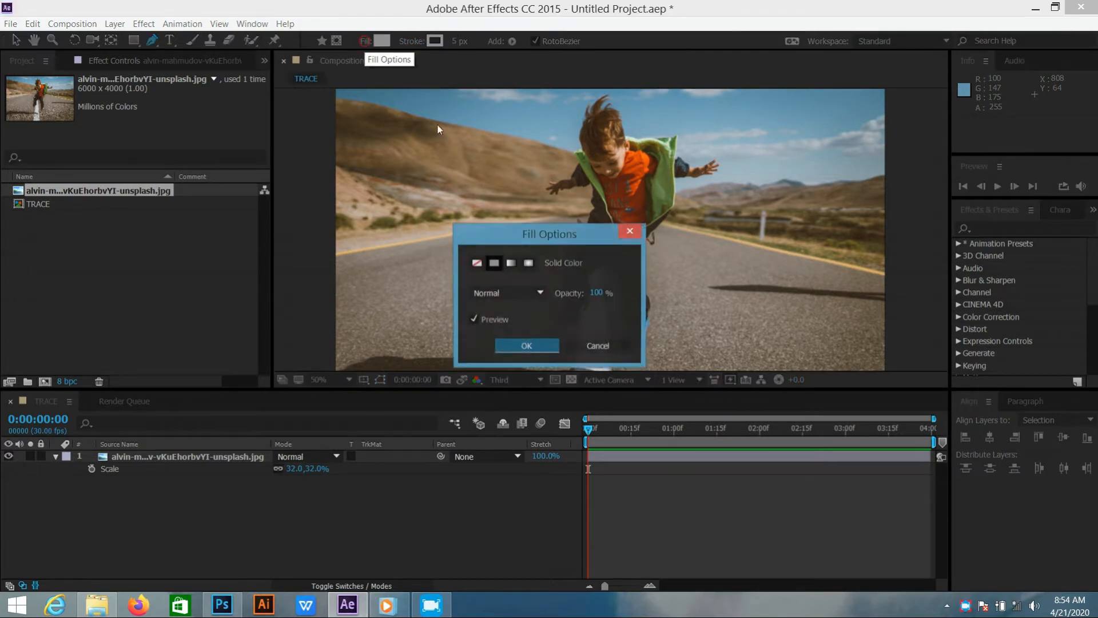
{"action": "left_click", "coordinate": [476, 262]}
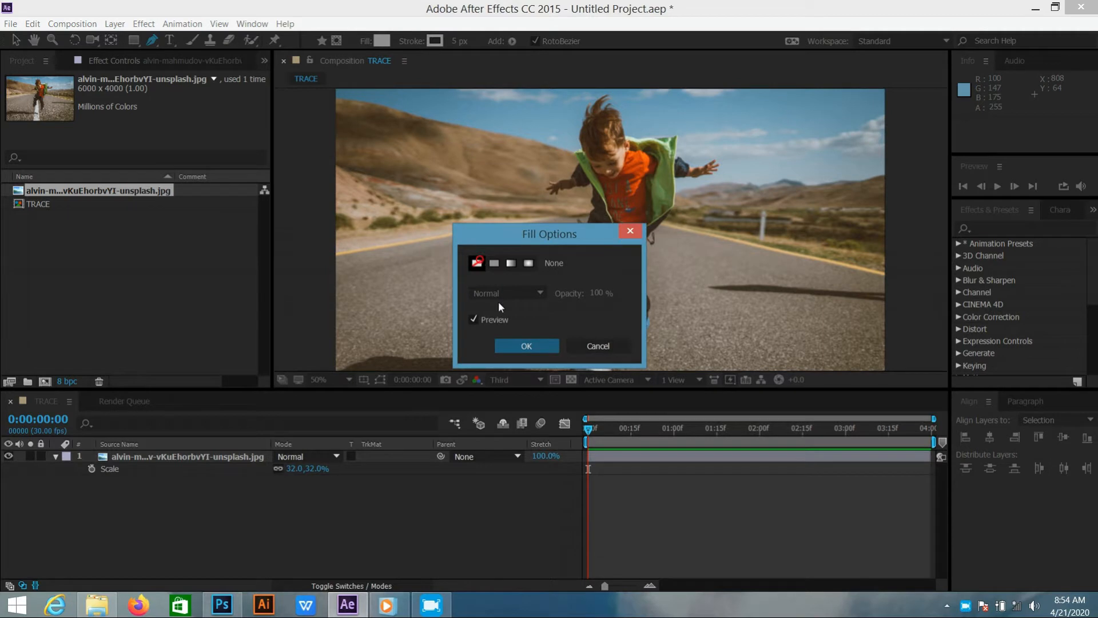
{"action": "left_click", "coordinate": [519, 346]}
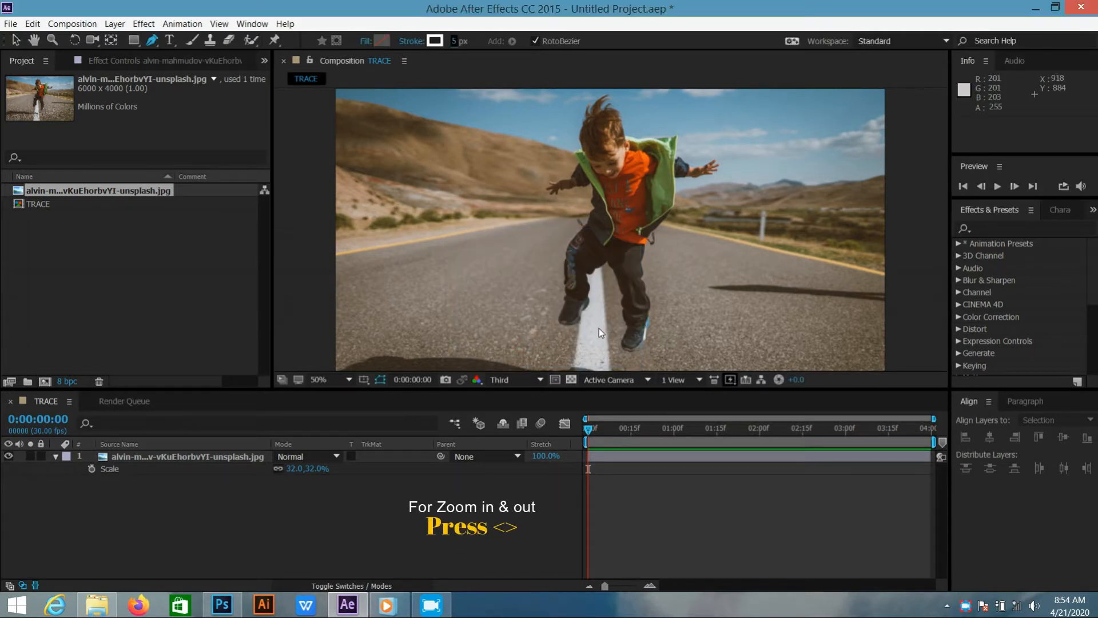
Start a shape path at the boy's crotch and trace the underside of the thigh on the image's left to the knee
{"action": "key", "text": "period"}
{"action": "key", "text": "period"}
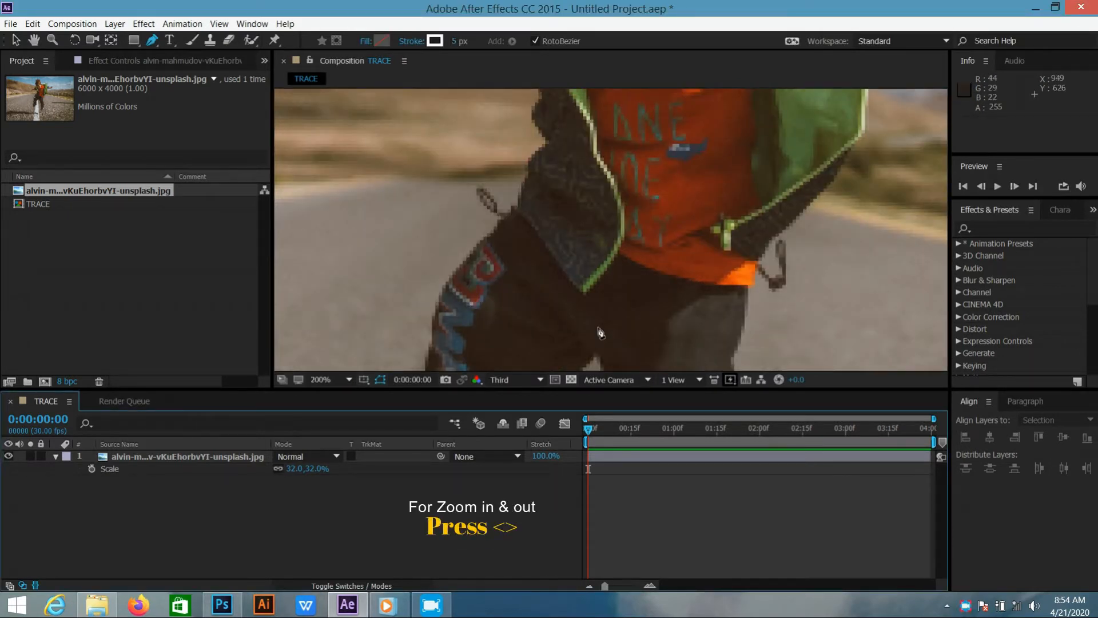
{"action": "key", "text": "h"}
{"action": "left_click_drag", "start_coordinate": [635, 297], "coordinate": [630, 151]}
{"action": "key", "text": "p"}
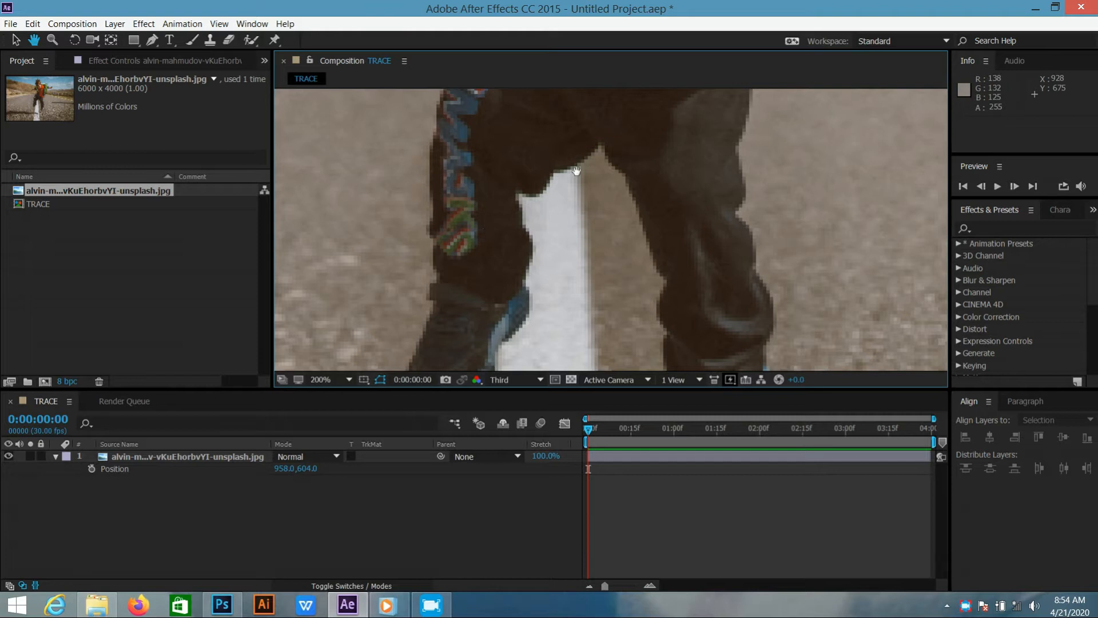
{"action": "key", "text": "g"}
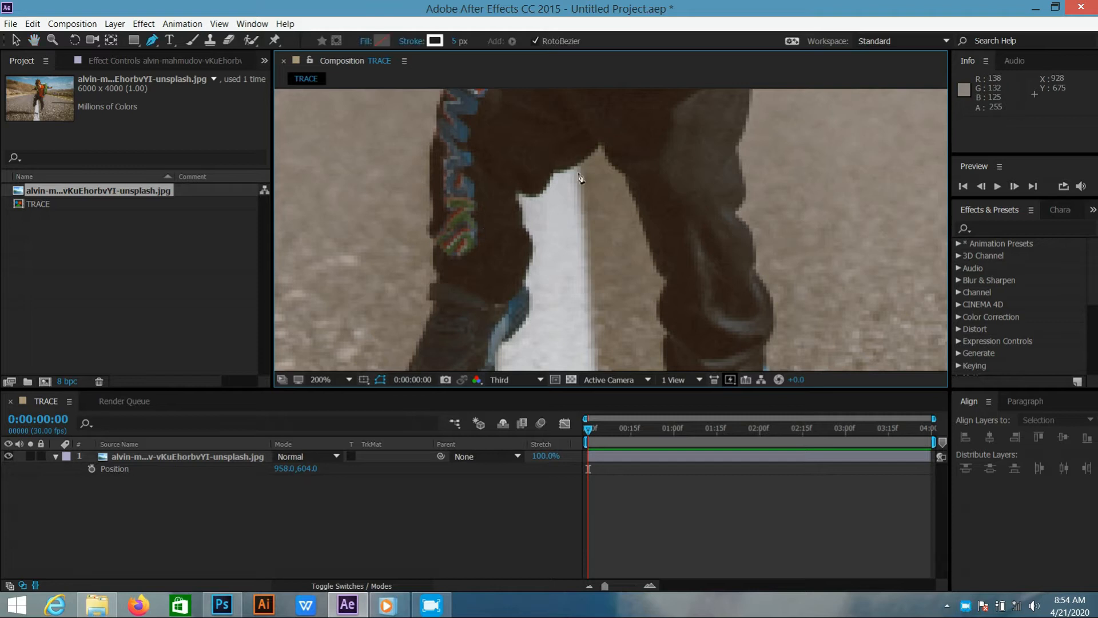
{"action": "left_click", "coordinate": [598, 143]}
{"action": "mouse_move", "coordinate": [557, 174]}
{"action": "left_mouse_down"}
{"action": "mouse_move", "coordinate": [540, 168]}
{"action": "mouse_move", "coordinate": [580, 157]}
{"action": "left_mouse_up"}
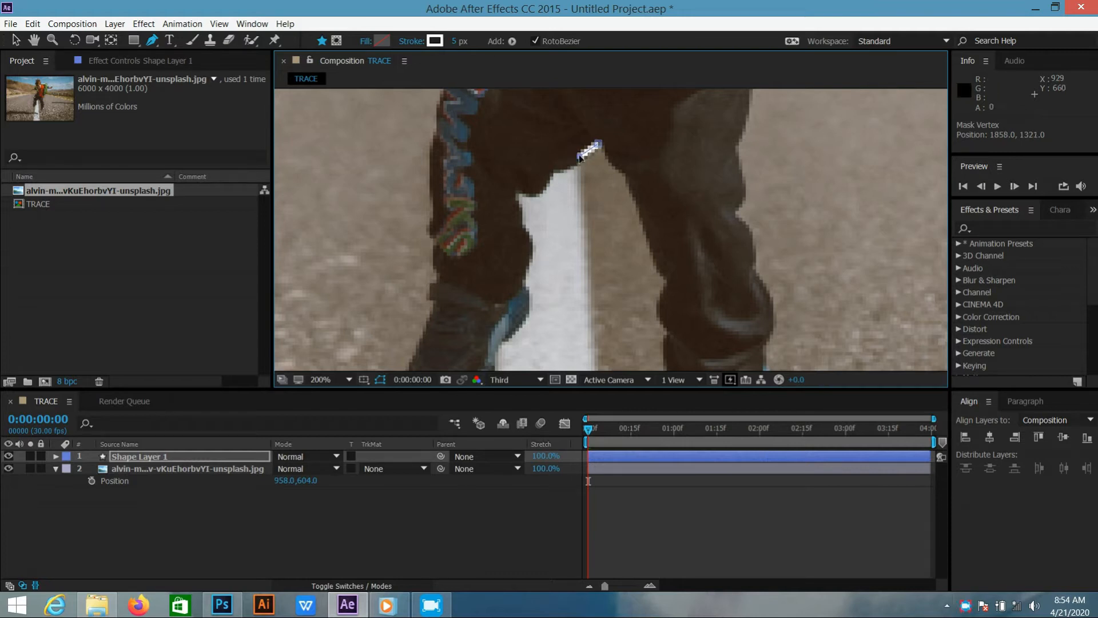
{"action": "left_click", "coordinate": [556, 171]}
{"action": "left_click", "coordinate": [548, 183]}
{"action": "left_click", "coordinate": [535, 191]}
{"action": "left_click", "coordinate": [521, 193]}
Continue the path down the inner edge of the lower leg on the image's left to the ankle
{"action": "left_click", "coordinate": [522, 216]}
{"action": "left_click", "coordinate": [530, 248]}
{"action": "left_click", "coordinate": [526, 270]}
{"action": "left_click", "coordinate": [525, 287]}
{"action": "left_click", "coordinate": [529, 301]}
{"action": "left_click", "coordinate": [524, 347]}
{"action": "key", "text": "ctrl+z"}
{"action": "left_click", "coordinate": [510, 330]}
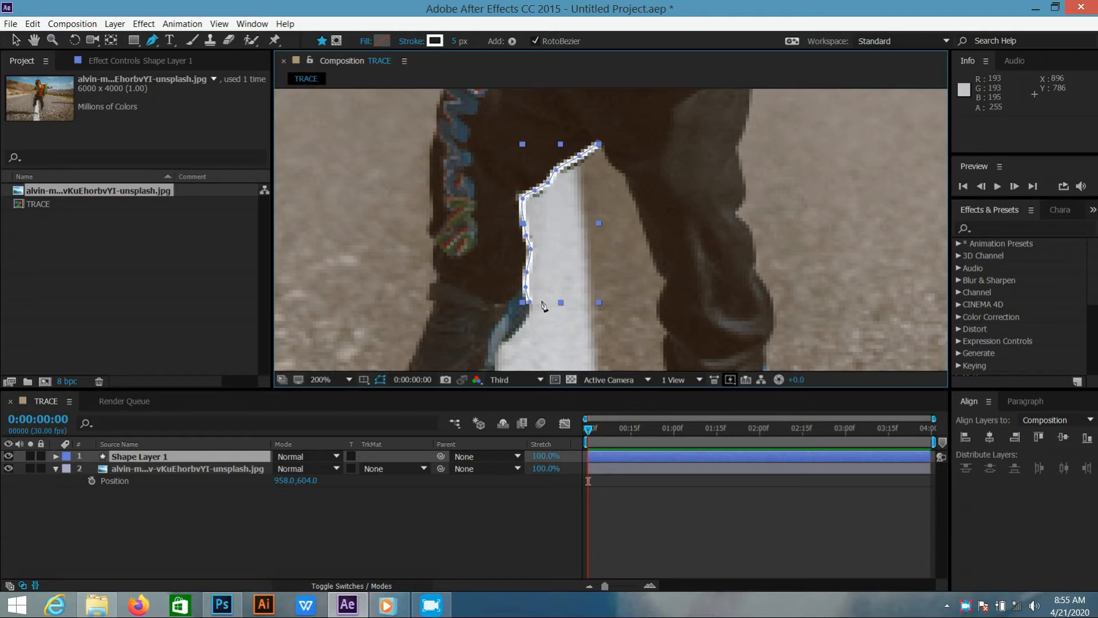
{"action": "left_click", "coordinate": [529, 302]}
{"action": "left_click", "coordinate": [527, 317]}
{"action": "left_click", "coordinate": [514, 335]}
{"action": "left_click", "coordinate": [501, 345]}
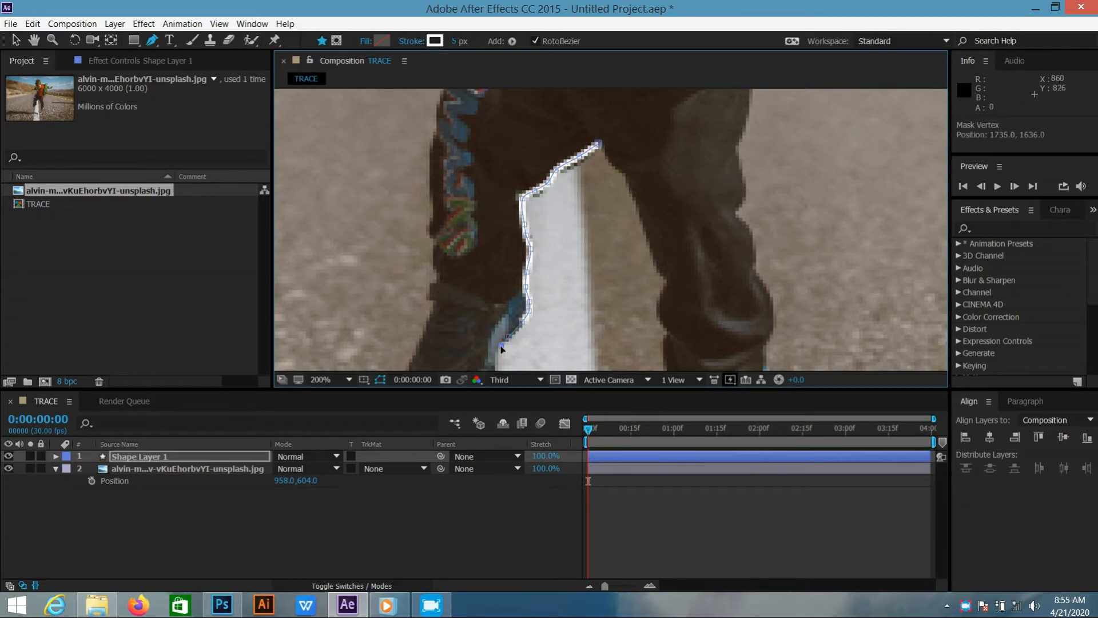
Continue the path around the heel, sole and toe of the shoe on the image's left
{"action": "scroll", "coordinate": [501, 346], "scroll_direction": "down", "scroll_amount": 1}
{"action": "left_click", "coordinate": [527, 312]}
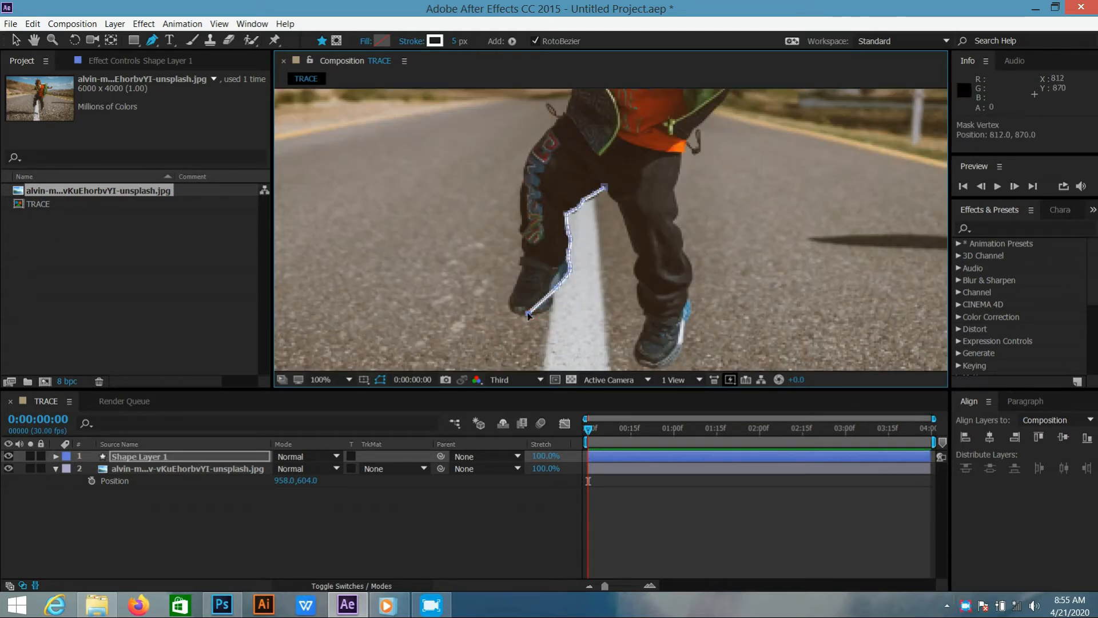
{"action": "left_click", "coordinate": [550, 304]}
{"action": "left_click", "coordinate": [540, 312]}
{"action": "left_click", "coordinate": [524, 316]}
{"action": "left_click", "coordinate": [512, 304]}
{"action": "left_click", "coordinate": [516, 283]}
Trace the outer edge of the same leg from the ankle up to the thigh
{"action": "left_click", "coordinate": [523, 260]}
{"action": "left_click", "coordinate": [523, 251]}
{"action": "left_click", "coordinate": [523, 232]}
{"action": "left_click", "coordinate": [521, 212]}
{"action": "left_click", "coordinate": [521, 192]}
{"action": "left_click", "coordinate": [524, 169]}
{"action": "left_click", "coordinate": [531, 155]}
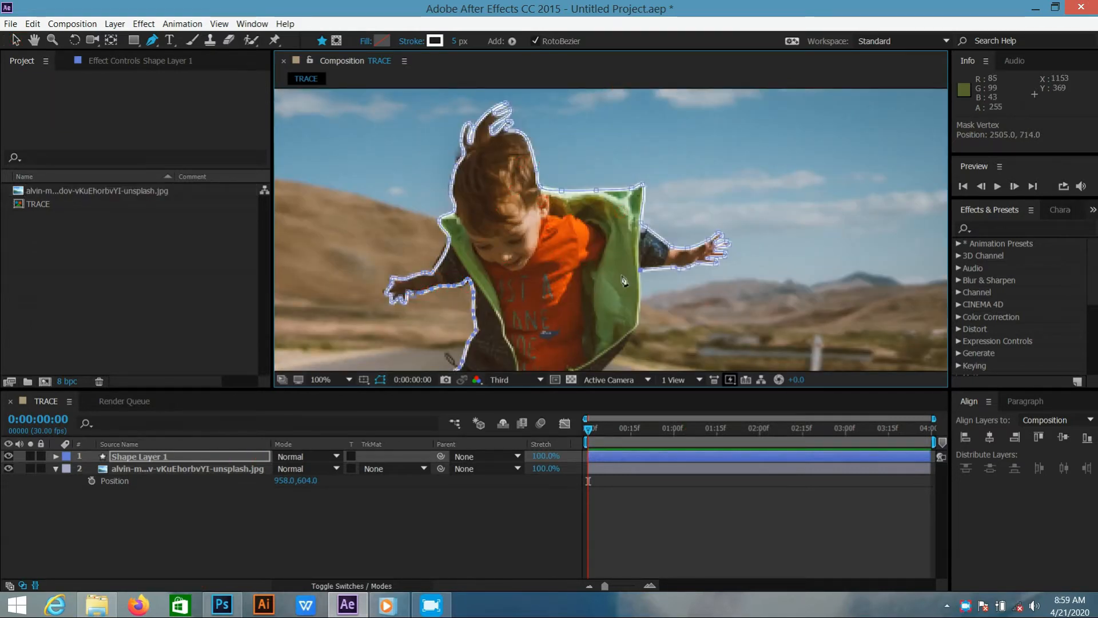
Continue the outline from under the arm on the image's right down the green jacket's edge to its hem
{"action": "key", "text": "h"}
{"action": "mouse_move", "coordinate": [582, 355]}
{"action": "left_mouse_down"}
{"action": "mouse_move", "coordinate": [542, 213]}
{"action": "mouse_move", "coordinate": [549, 268]}
{"action": "left_mouse_up"}
{"action": "key", "text": "period"}
{"action": "key", "text": "g"}
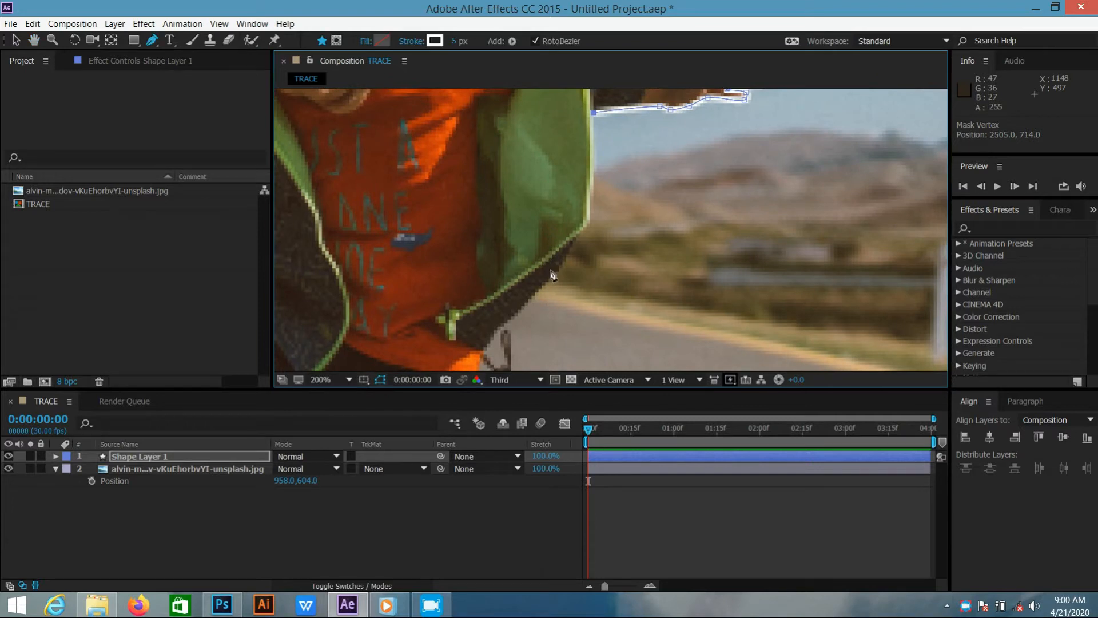
{"action": "left_click", "coordinate": [593, 155]}
{"action": "left_click", "coordinate": [582, 231]}
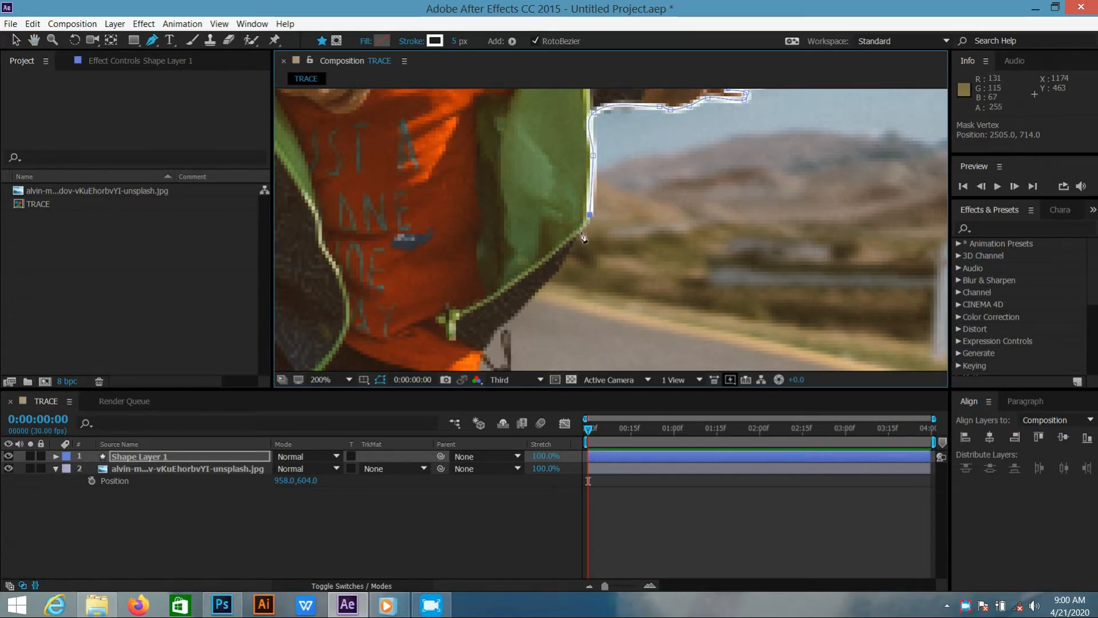
{"action": "left_click", "coordinate": [493, 332]}
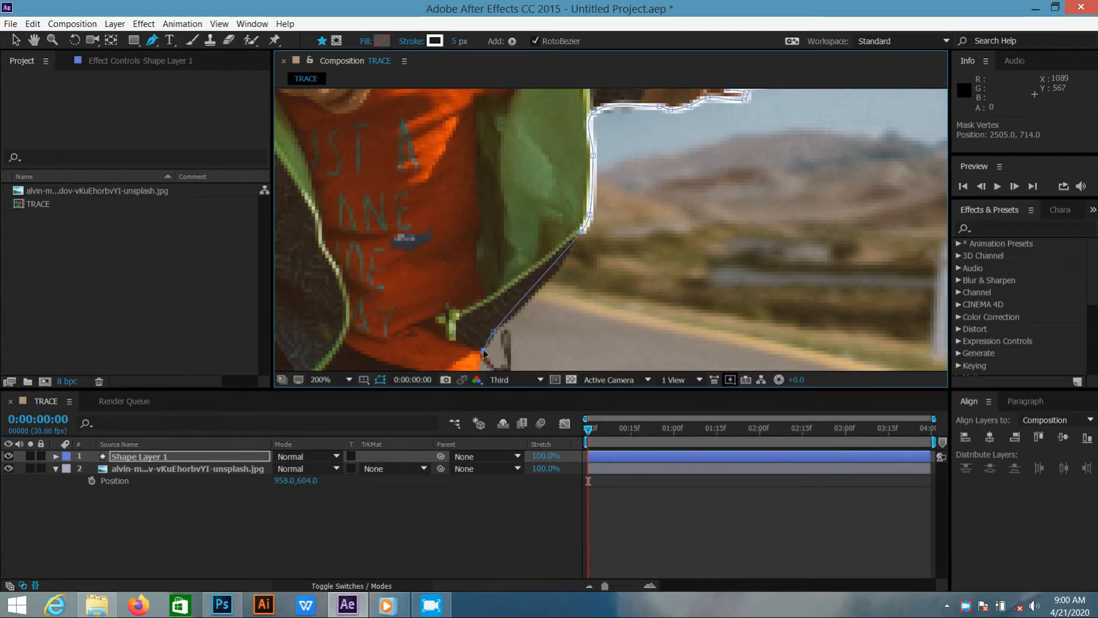
Trace the outer edge of the leg on the image's right from the hip down to the ankle
{"action": "key", "text": "comma"}
{"action": "left_click", "coordinate": [535, 334]}
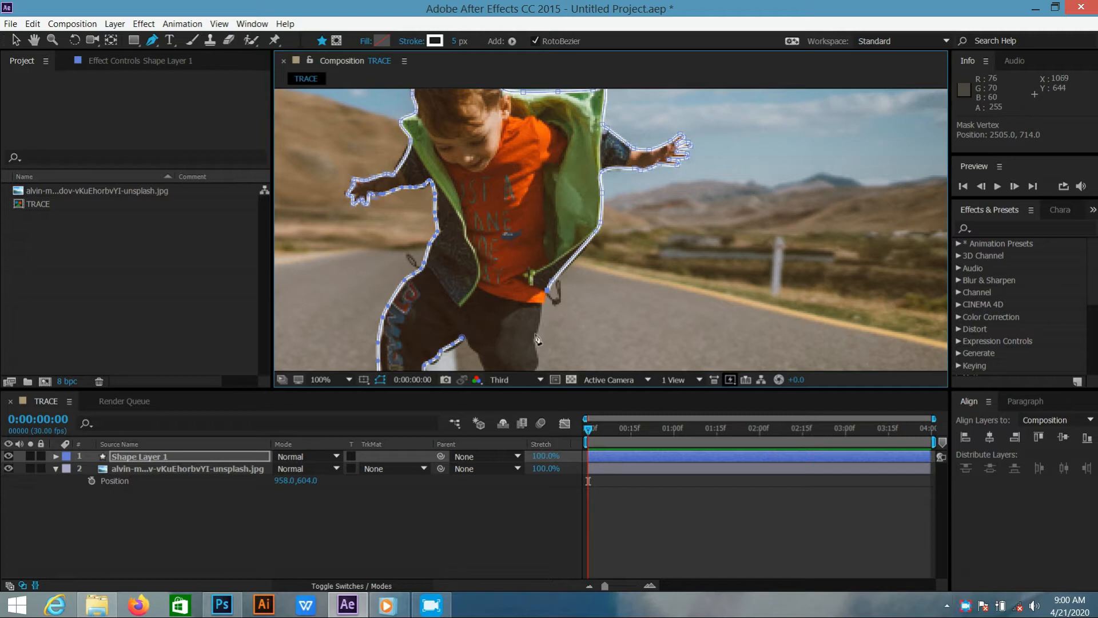
{"action": "key", "text": "space"}
{"action": "left_click_drag", "start_coordinate": [536, 353], "coordinate": [585, 132]}
{"action": "left_click_drag", "start_coordinate": [582, 240], "coordinate": [581, 171]}
{"action": "scroll", "coordinate": [580, 171], "scroll_direction": "up", "scroll_amount": 1}
{"action": "key", "text": "comma"}
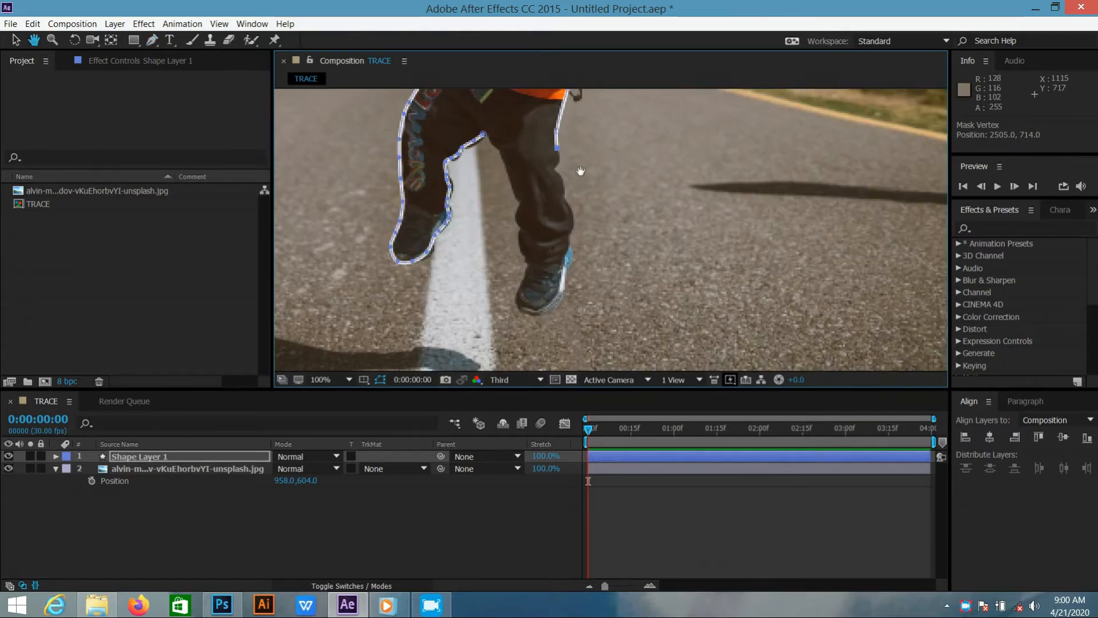
{"action": "left_click", "coordinate": [557, 179]}
{"action": "left_click", "coordinate": [561, 193]}
{"action": "left_click", "coordinate": [570, 209]}
{"action": "left_click", "coordinate": [571, 226]}
{"action": "left_click", "coordinate": [571, 245]}
Trace around the shoe on the image's right and back up the inner edge of that leg
{"action": "left_click", "coordinate": [569, 265]}
{"action": "left_click", "coordinate": [566, 276]}
{"action": "left_click", "coordinate": [530, 310]}
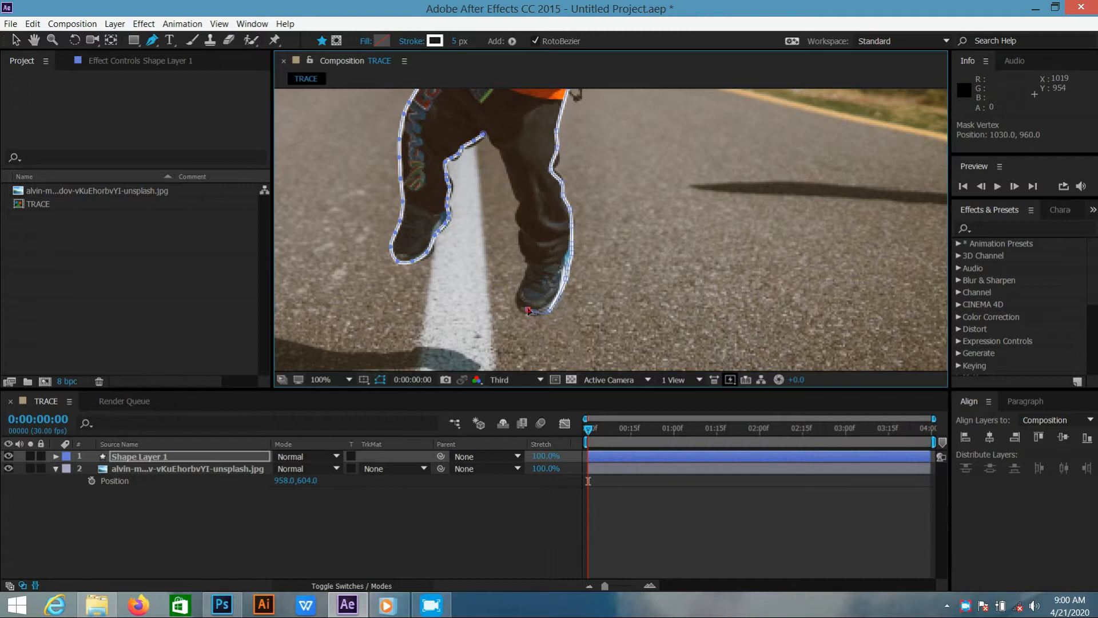
{"action": "left_click", "coordinate": [524, 280]}
{"action": "left_click", "coordinate": [527, 265]}
{"action": "left_click", "coordinate": [521, 243]}
{"action": "left_click", "coordinate": [520, 228]}
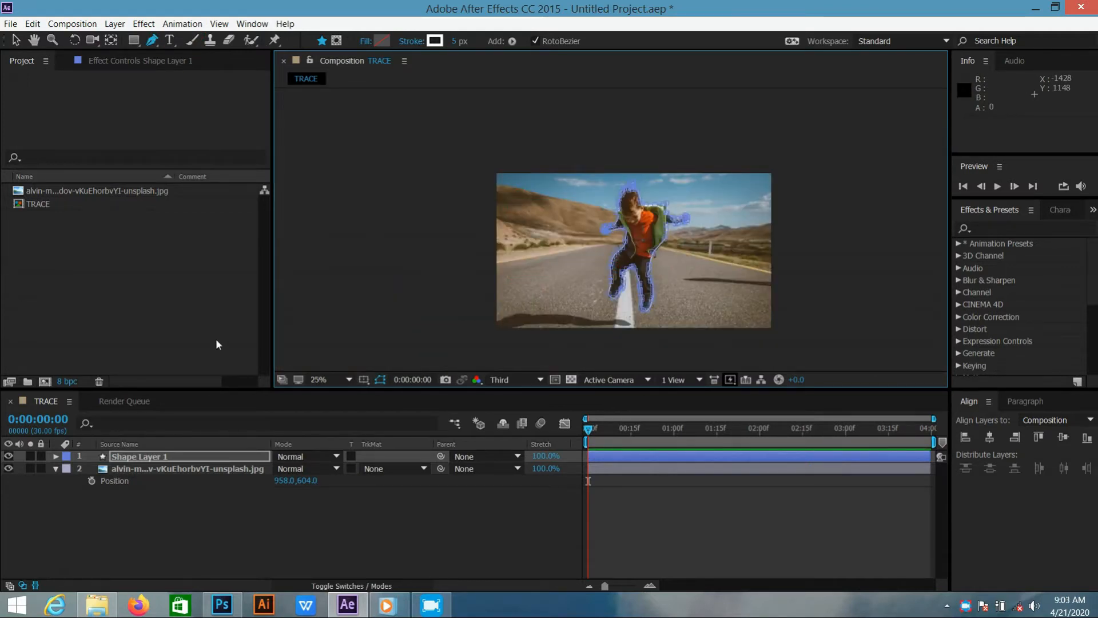
Fit the composition in the view and set the outline's stroke to Round Cap line ends and Round Join corners
{"action": "left_click", "coordinate": [319, 381]}
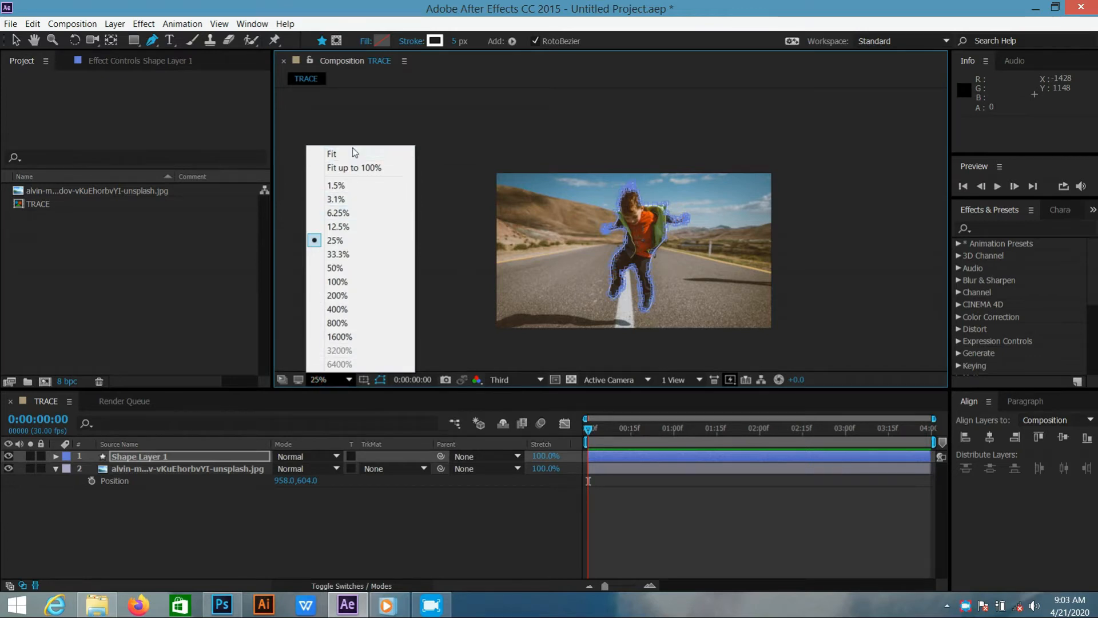
{"action": "left_click", "coordinate": [332, 154]}
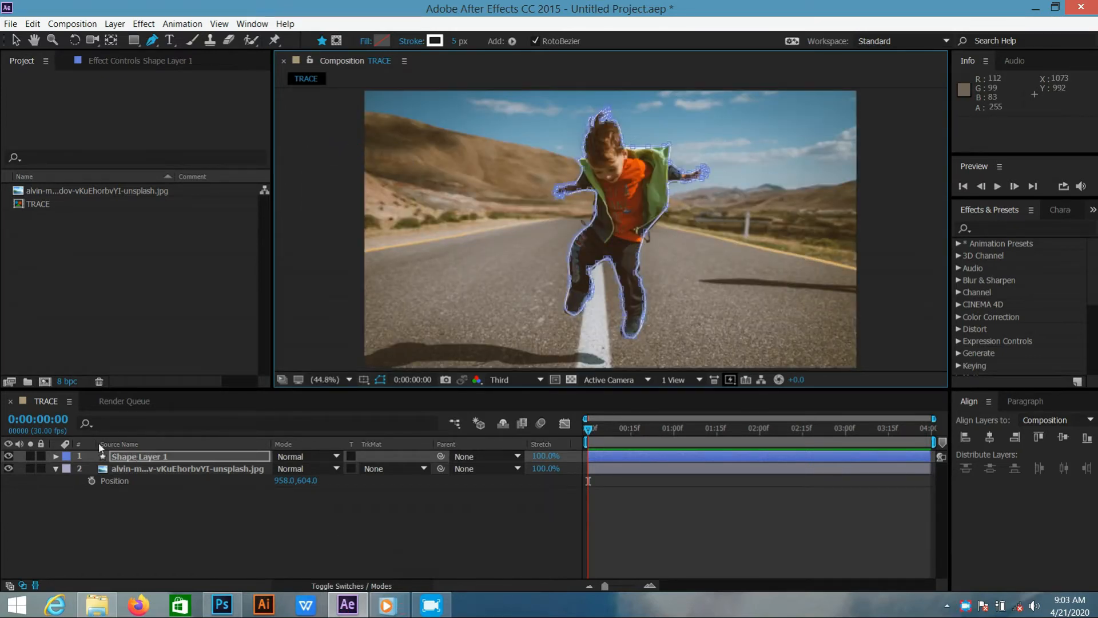
{"action": "left_click", "coordinate": [56, 456]}
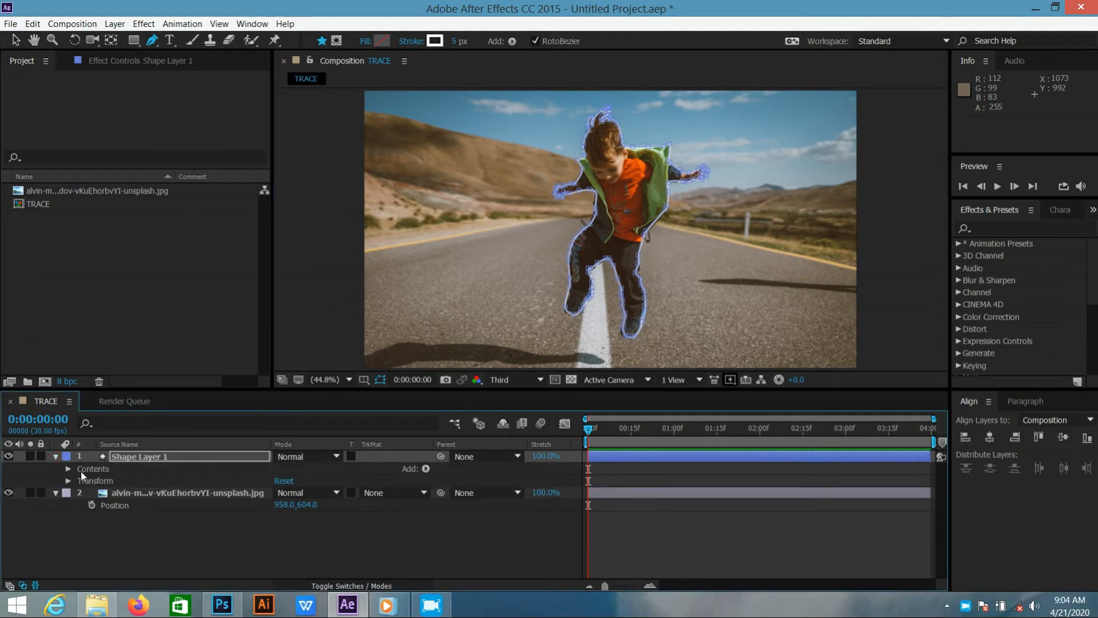
{"action": "left_click", "coordinate": [68, 469]}
{"action": "left_click", "coordinate": [80, 481]}
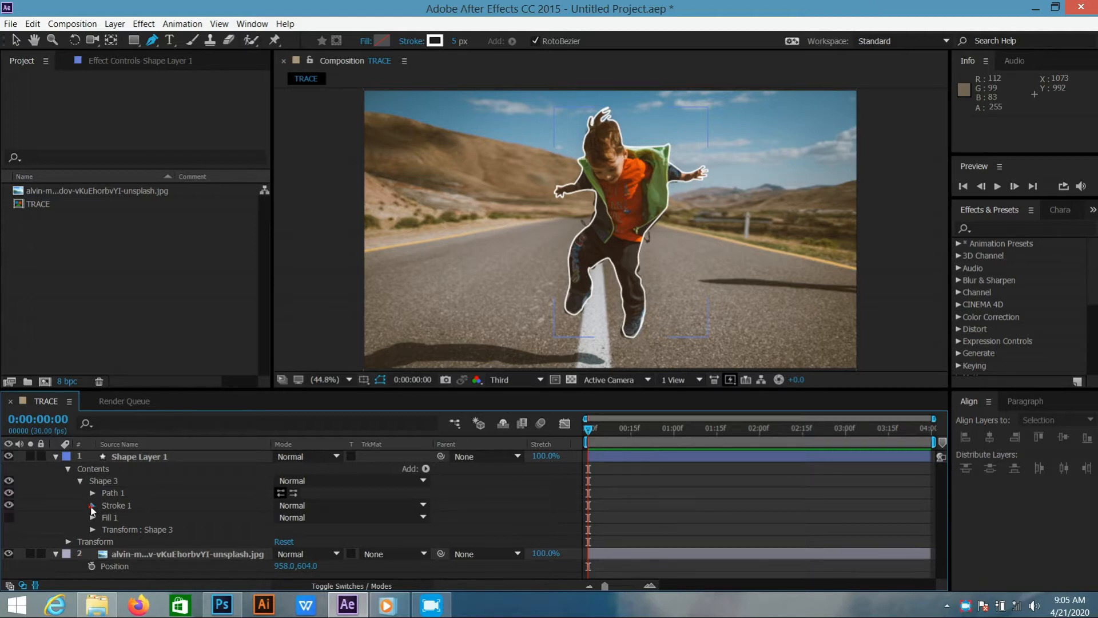
{"action": "left_click", "coordinate": [92, 506]}
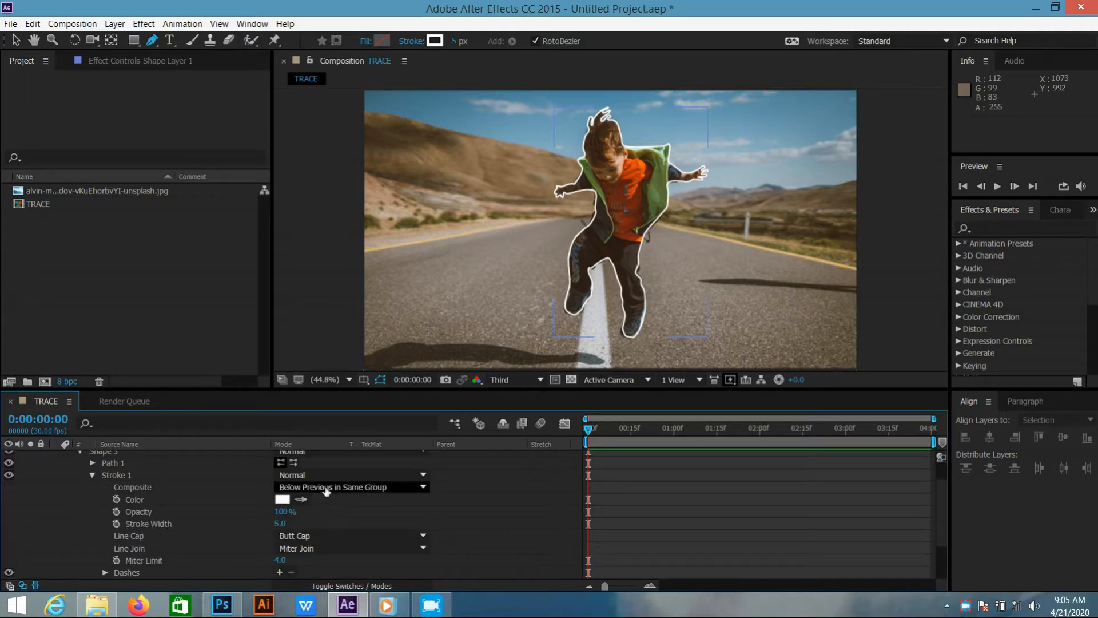
{"action": "left_click", "coordinate": [315, 536]}
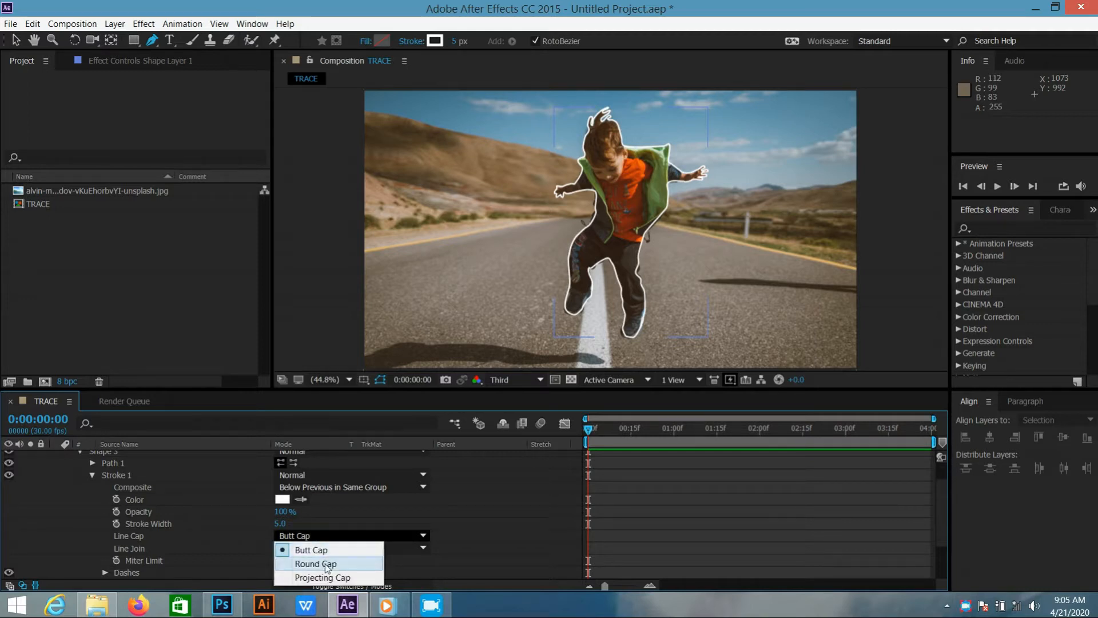
{"action": "left_click", "coordinate": [327, 564]}
{"action": "left_click", "coordinate": [333, 546]}
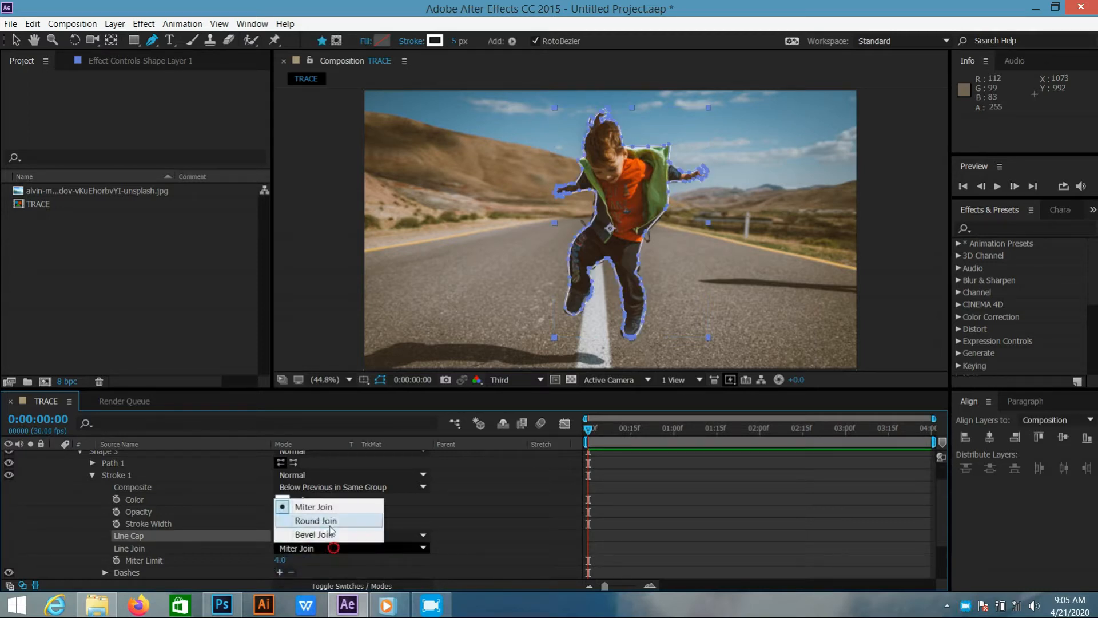
{"action": "left_click", "coordinate": [327, 520]}
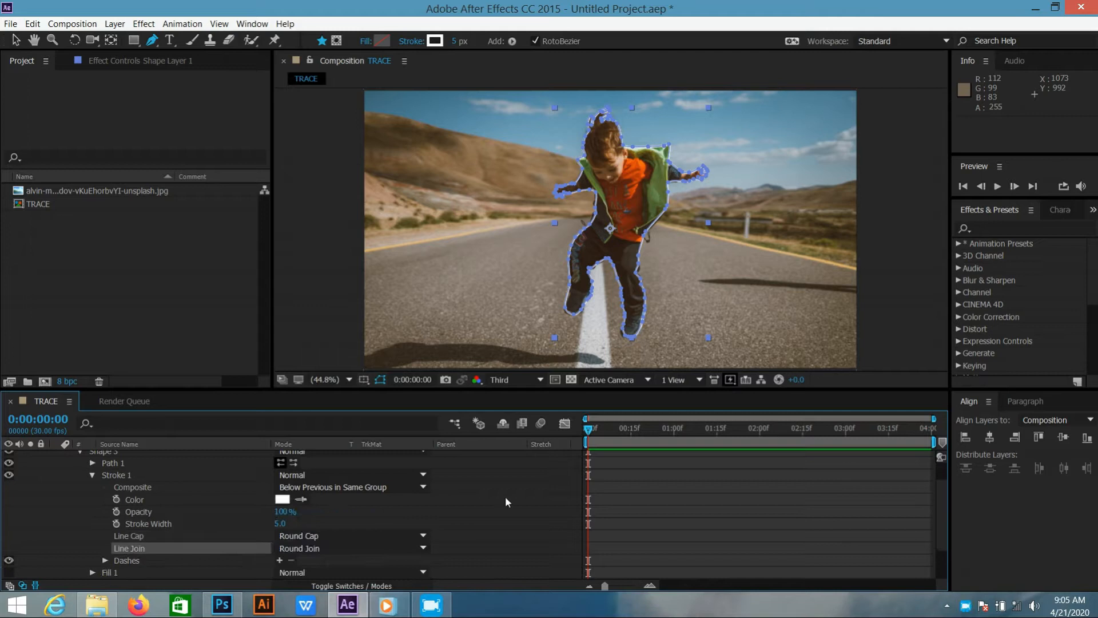
{"action": "left_click_drag", "start_coordinate": [938, 491], "coordinate": [944, 458]}
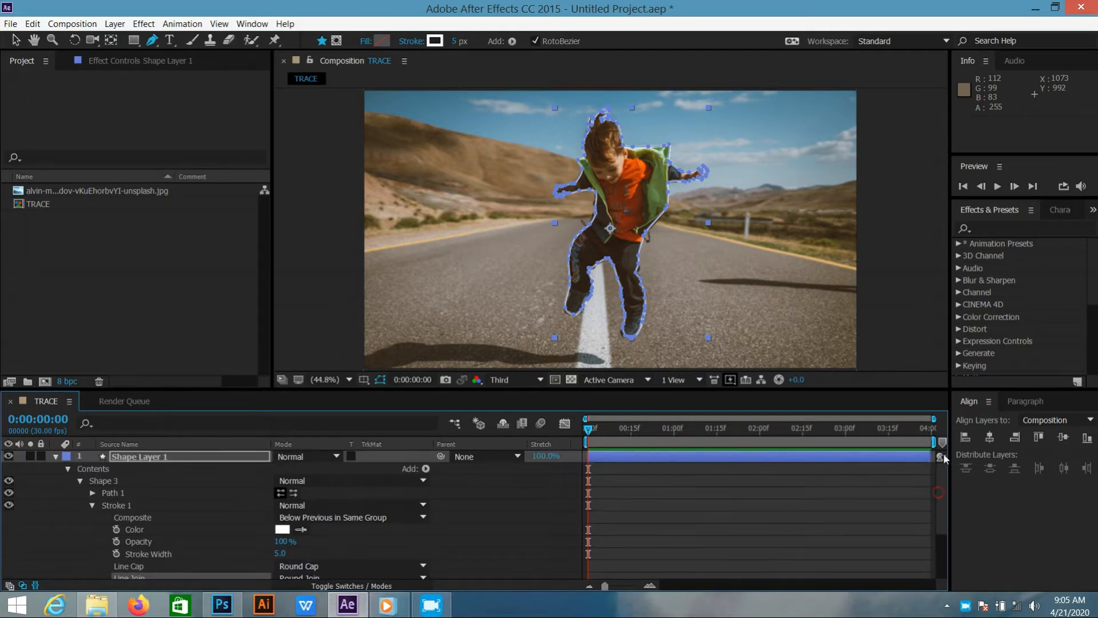
Add Trim Paths to the boy outline in Shape Layer 1 and expand its properties
{"action": "left_click", "coordinate": [426, 468]}
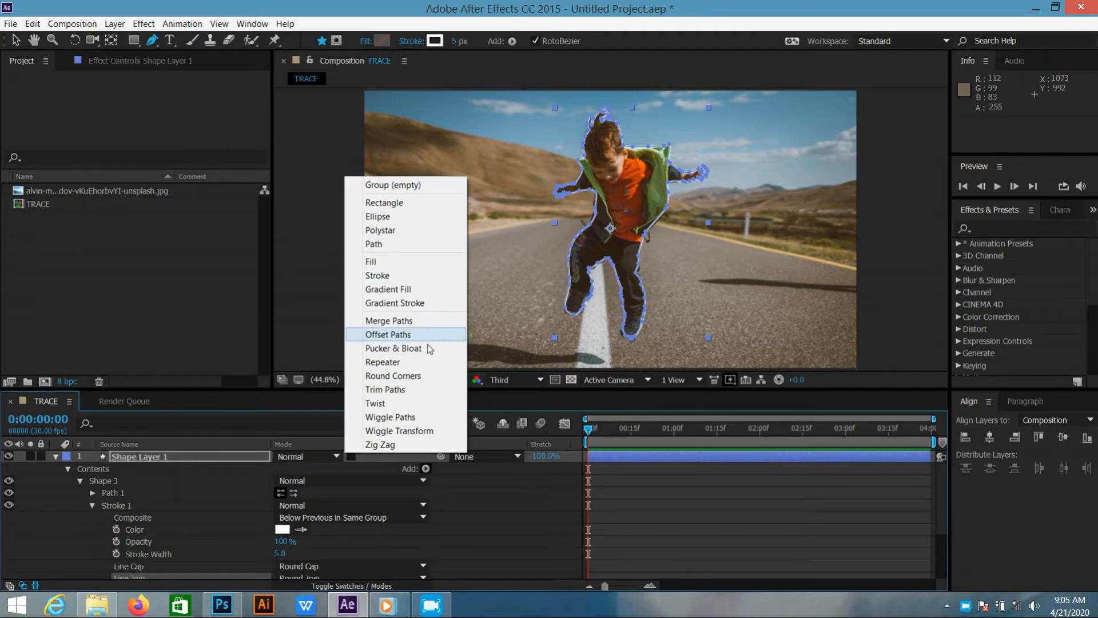
{"action": "left_click", "coordinate": [422, 398]}
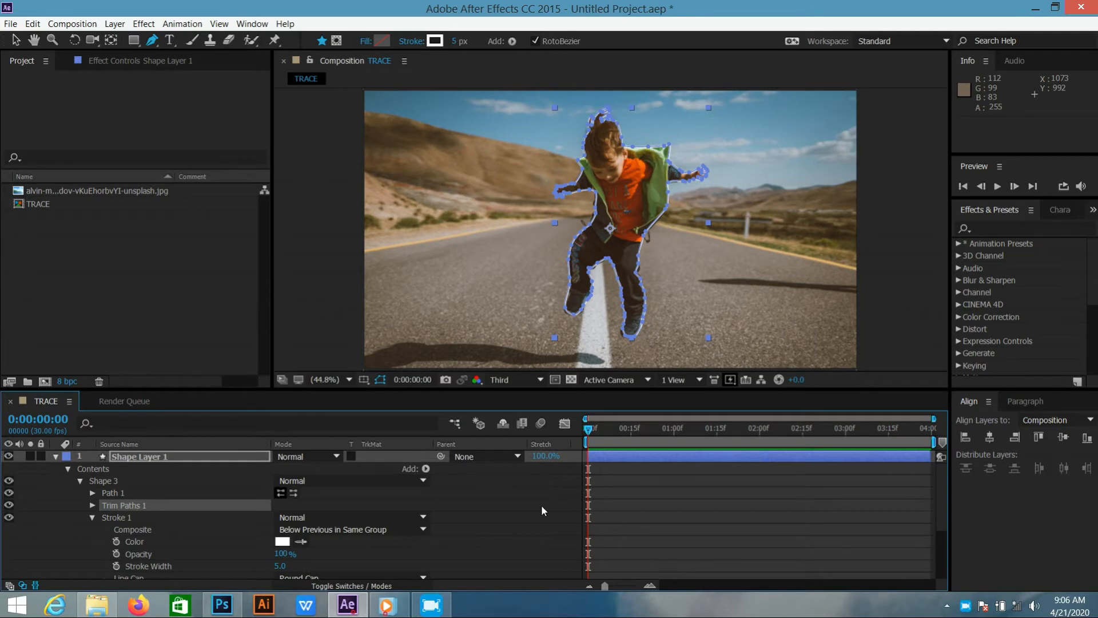
{"action": "left_click", "coordinate": [91, 517]}
{"action": "left_click", "coordinate": [92, 505]}
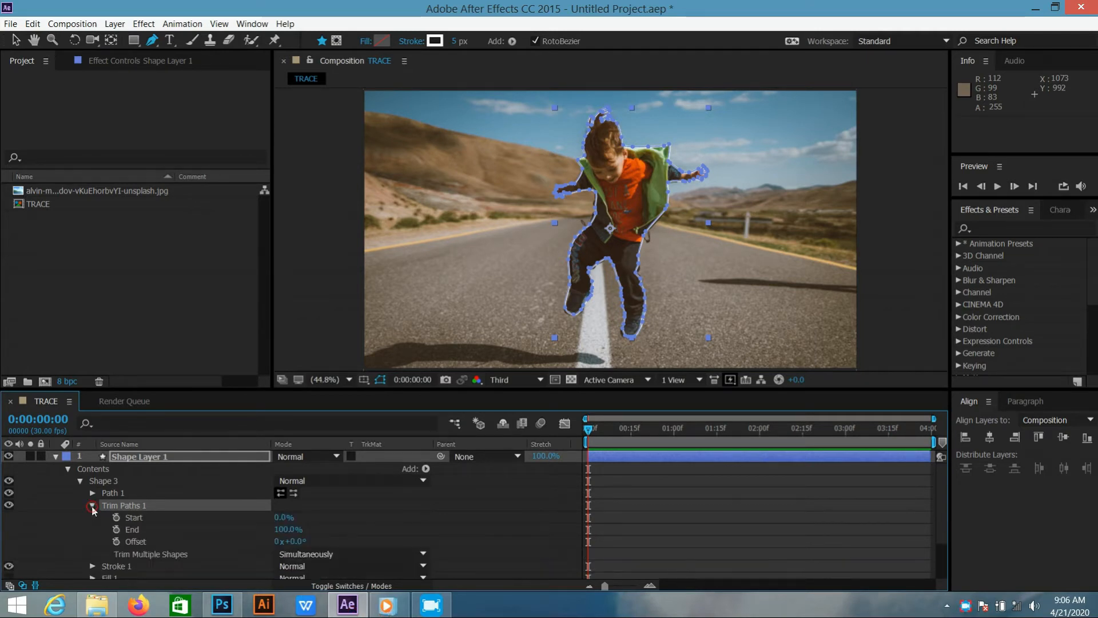
Keyframe the Trim Paths End value at 100% on frame 20 and 0% on frame 0, and scrub through the reveal
{"action": "left_click_drag", "start_coordinate": [590, 432], "coordinate": [646, 434]}
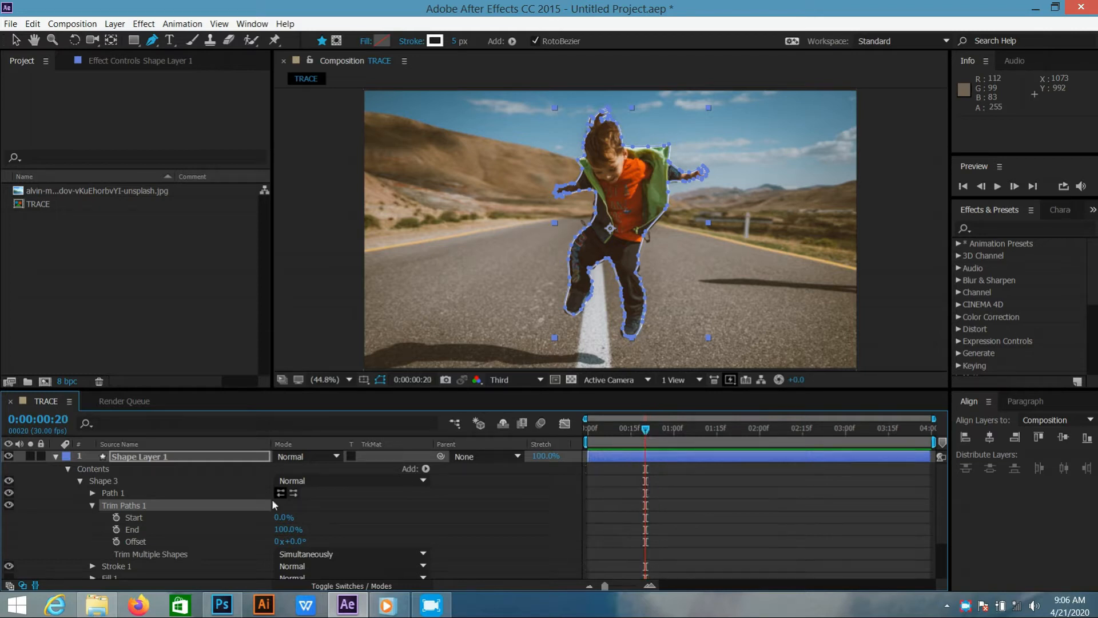
{"action": "left_click", "coordinate": [116, 529]}
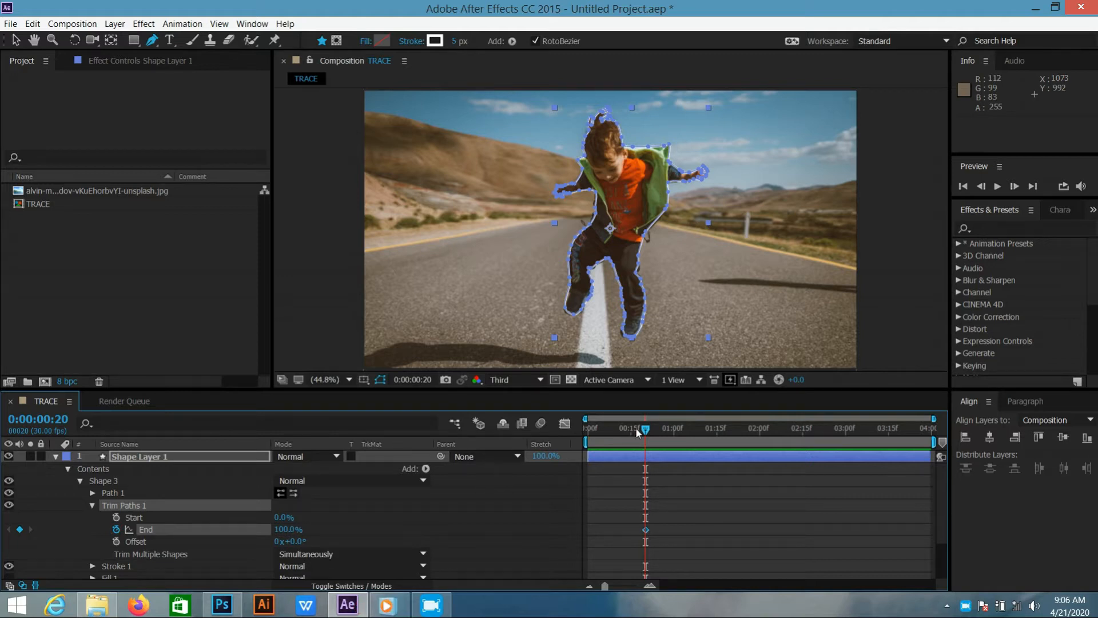
{"action": "left_click_drag", "start_coordinate": [645, 433], "coordinate": [588, 434]}
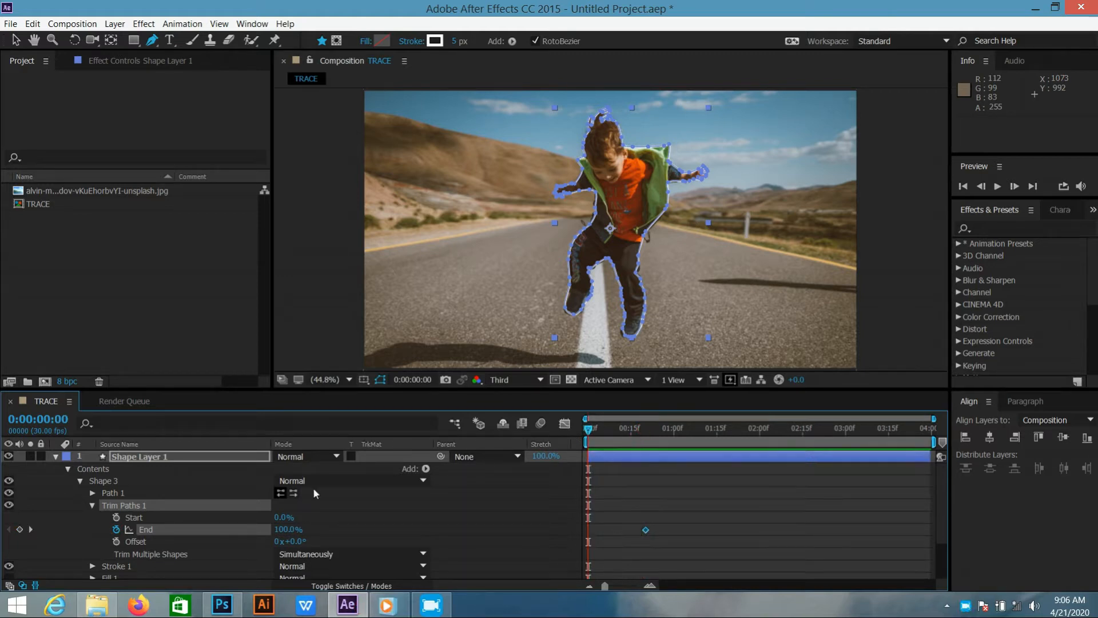
{"action": "left_click", "coordinate": [286, 530]}
{"action": "type", "text": "0"}
{"action": "key", "text": "Return"}
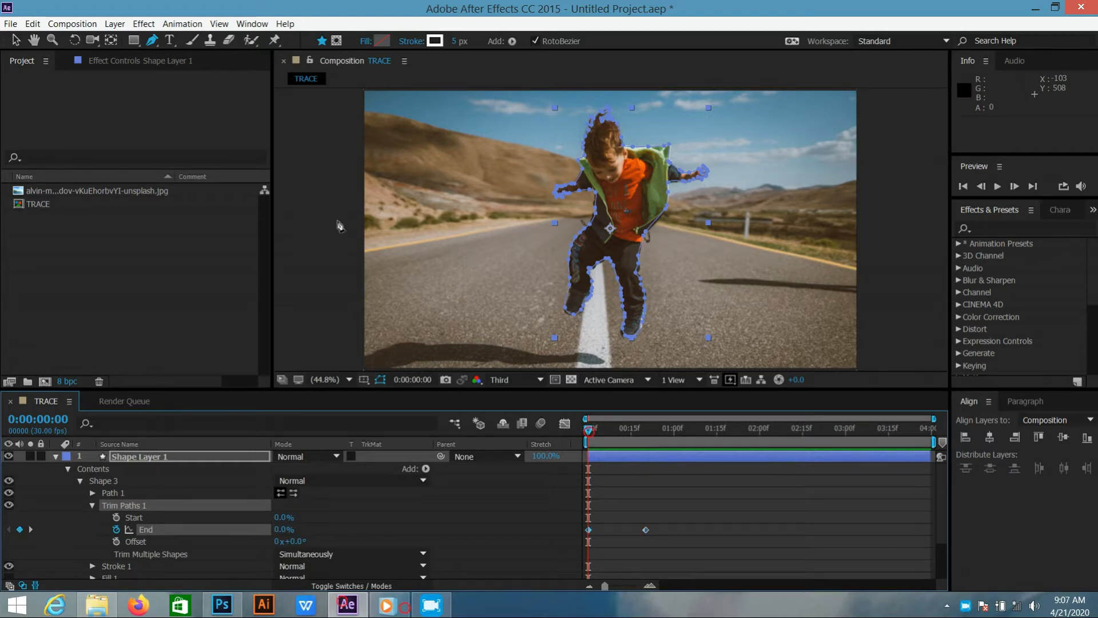
{"action": "left_click", "coordinate": [16, 40]}
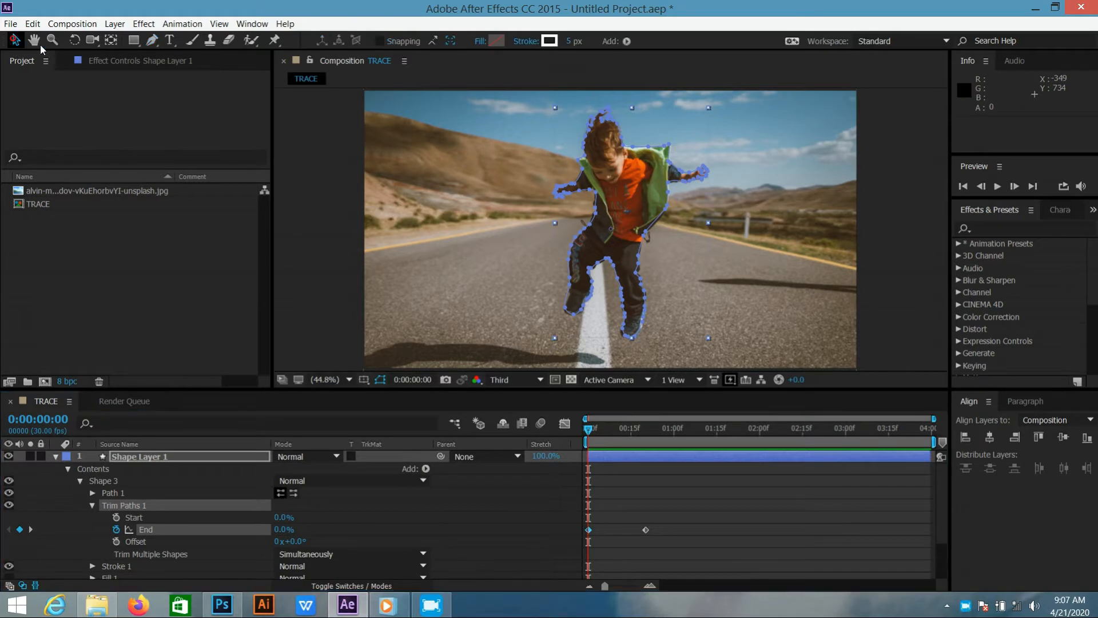
{"action": "left_click", "coordinate": [333, 211]}
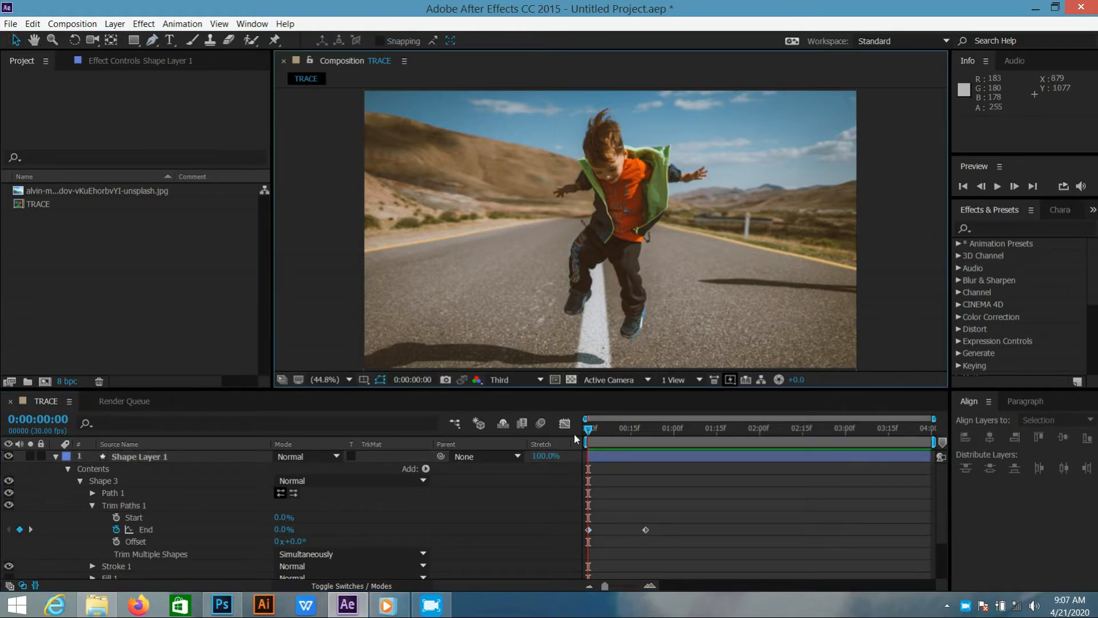
{"action": "left_click_drag", "start_coordinate": [587, 430], "coordinate": [662, 433]}
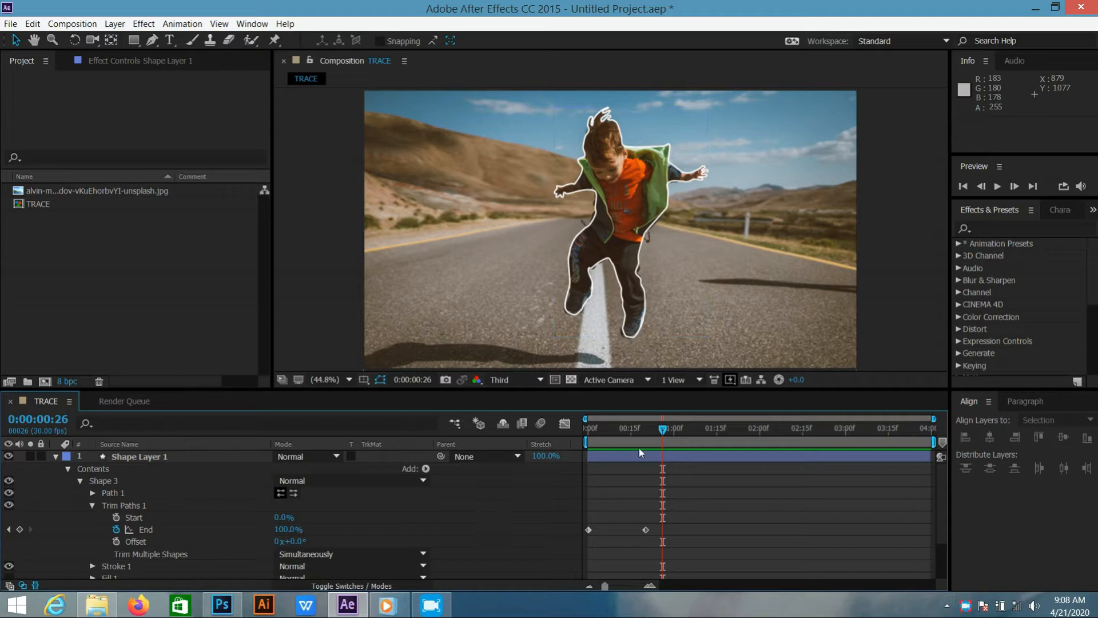
Keyframe the Trim Paths Start value at 0% on frame 20 and 100% at 0:00:01:10
{"action": "left_click_drag", "start_coordinate": [660, 433], "coordinate": [646, 433]}
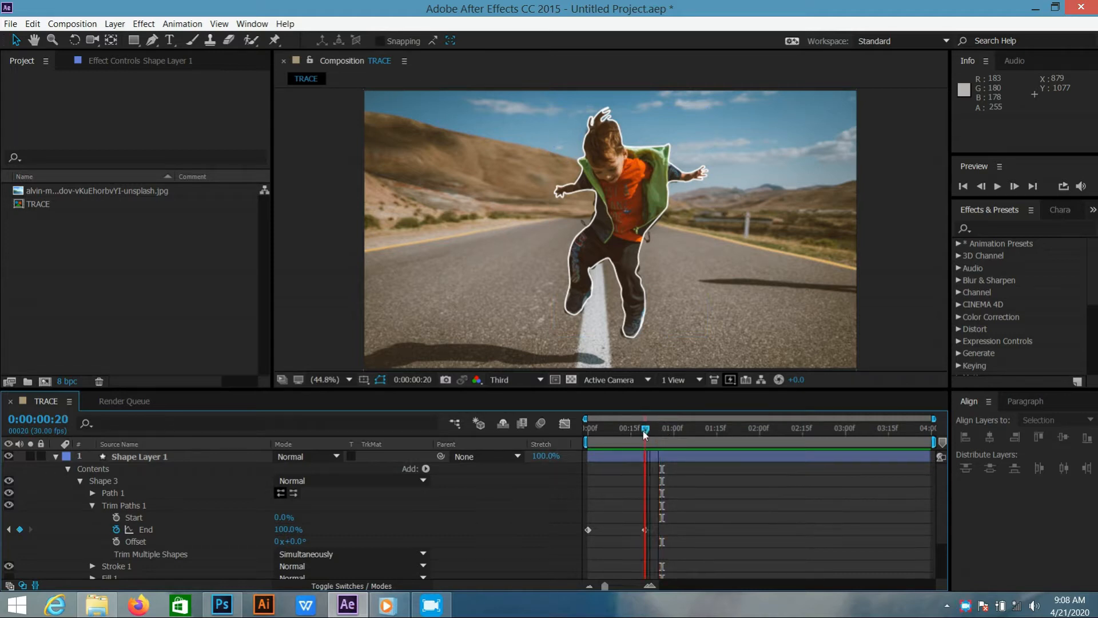
{"action": "left_click", "coordinate": [117, 517]}
{"action": "left_click_drag", "start_coordinate": [647, 431], "coordinate": [703, 434]}
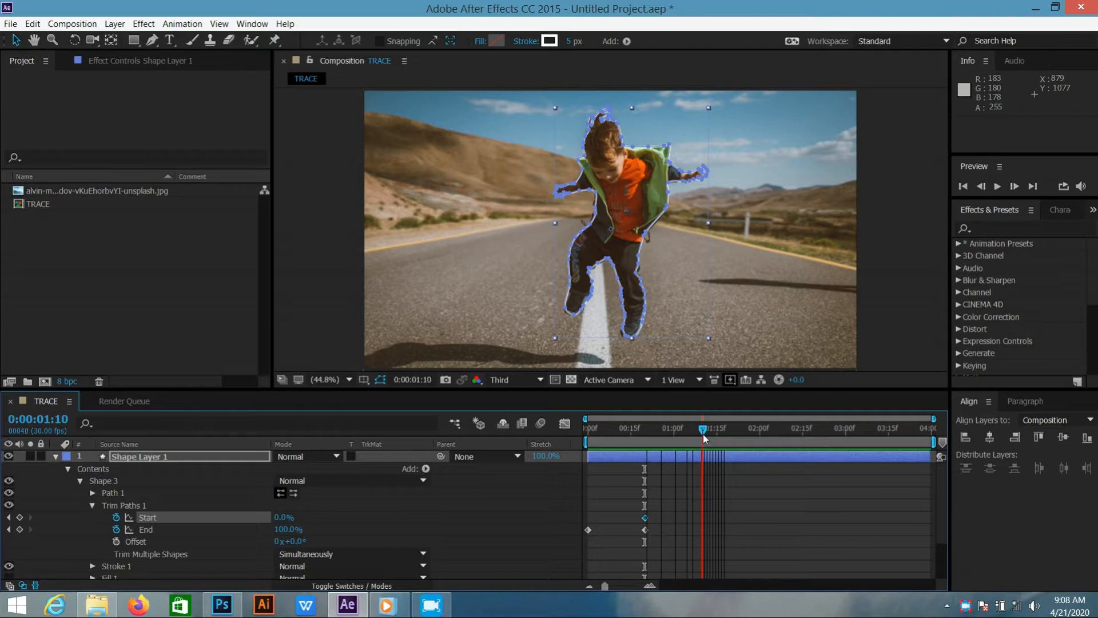
{"action": "left_click", "coordinate": [284, 518]}
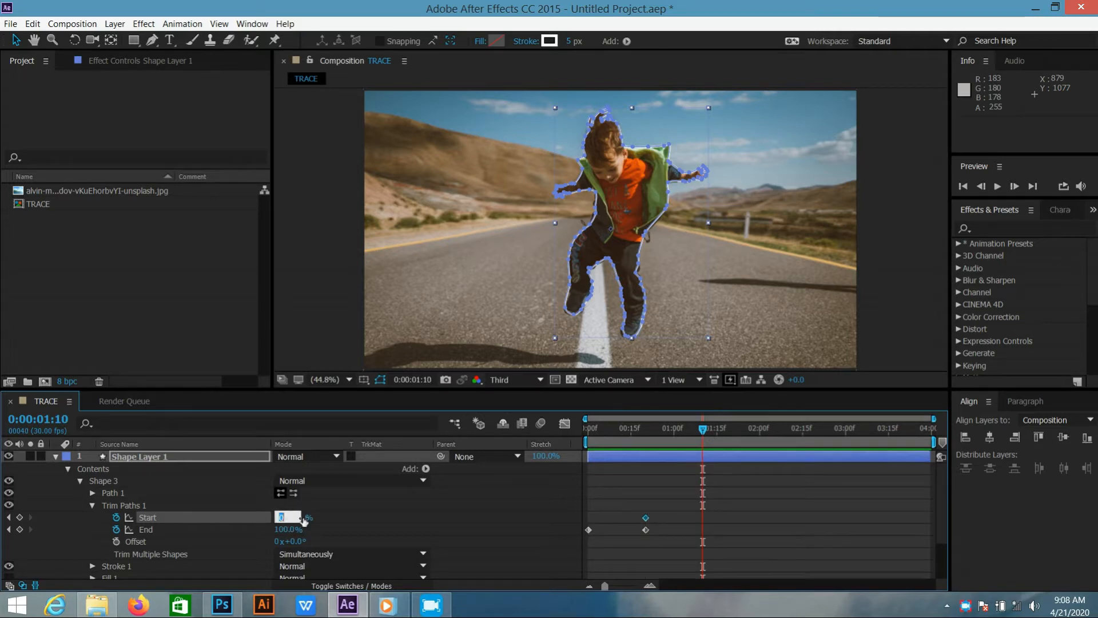
{"action": "key", "text": "Return"}
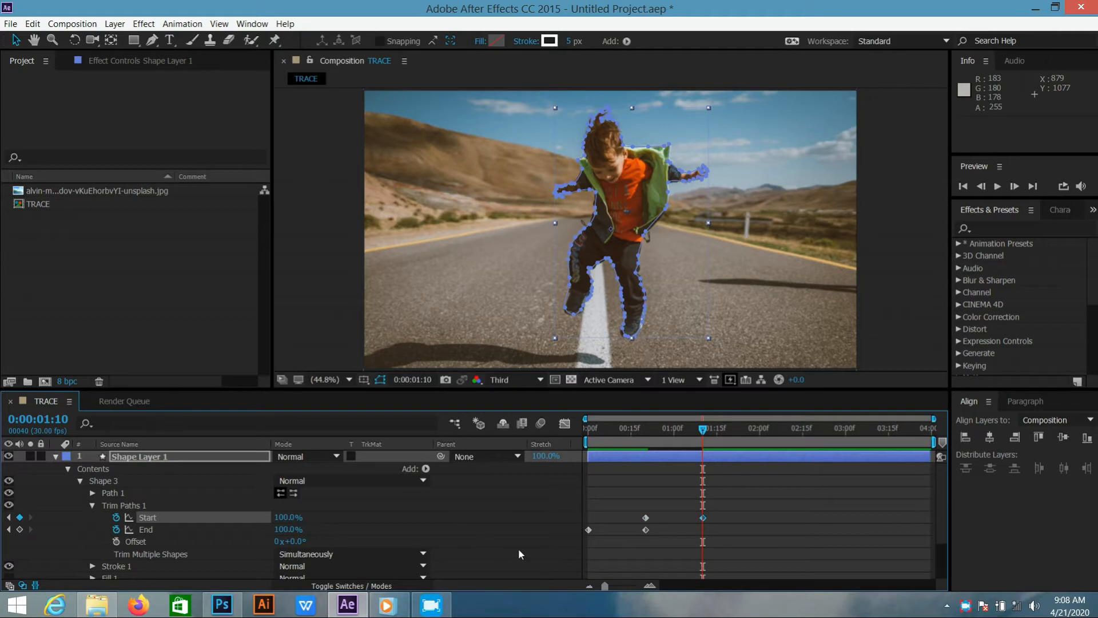
Apply Easy Ease to all the Start and End keyframes and preview the animation from the first frame
{"action": "left_click_drag", "start_coordinate": [717, 512], "coordinate": [585, 539]}
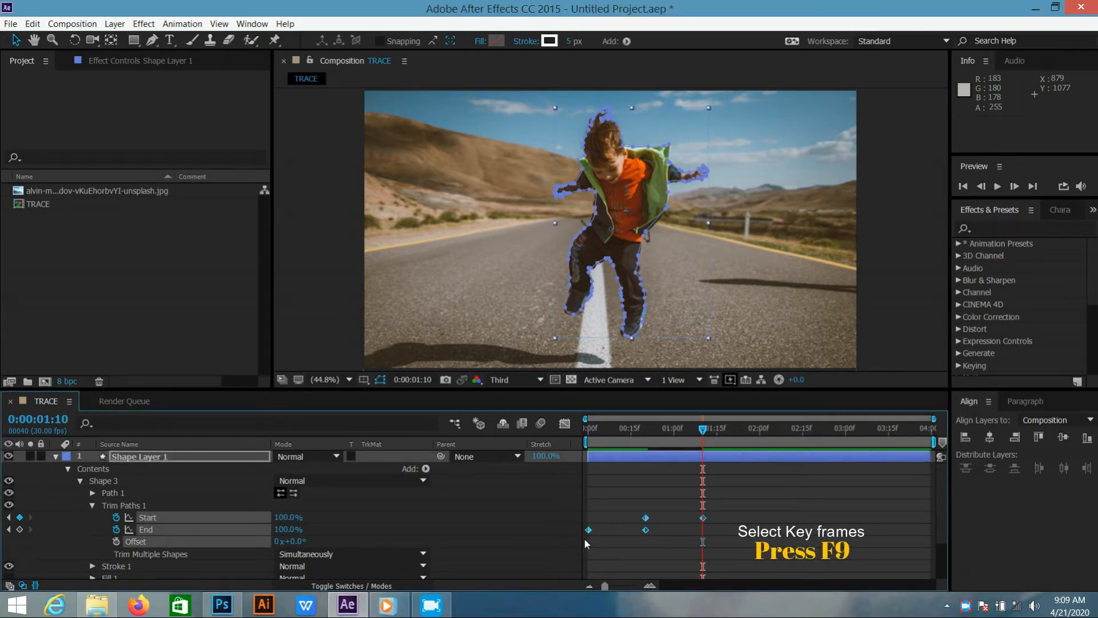
{"action": "key", "text": "F9"}
{"action": "left_click", "coordinate": [715, 540]}
{"action": "left_click_drag", "start_coordinate": [704, 429], "coordinate": [588, 429]}
{"action": "left_click", "coordinate": [997, 187]}
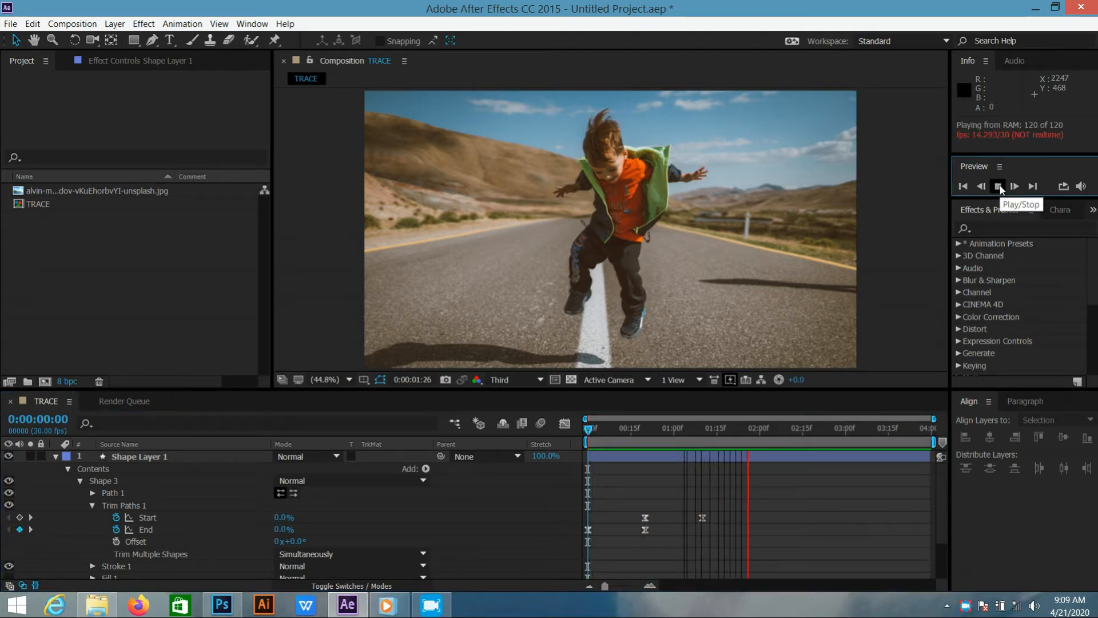
{"action": "left_click", "coordinate": [998, 186]}
{"action": "left_click", "coordinate": [587, 428]}
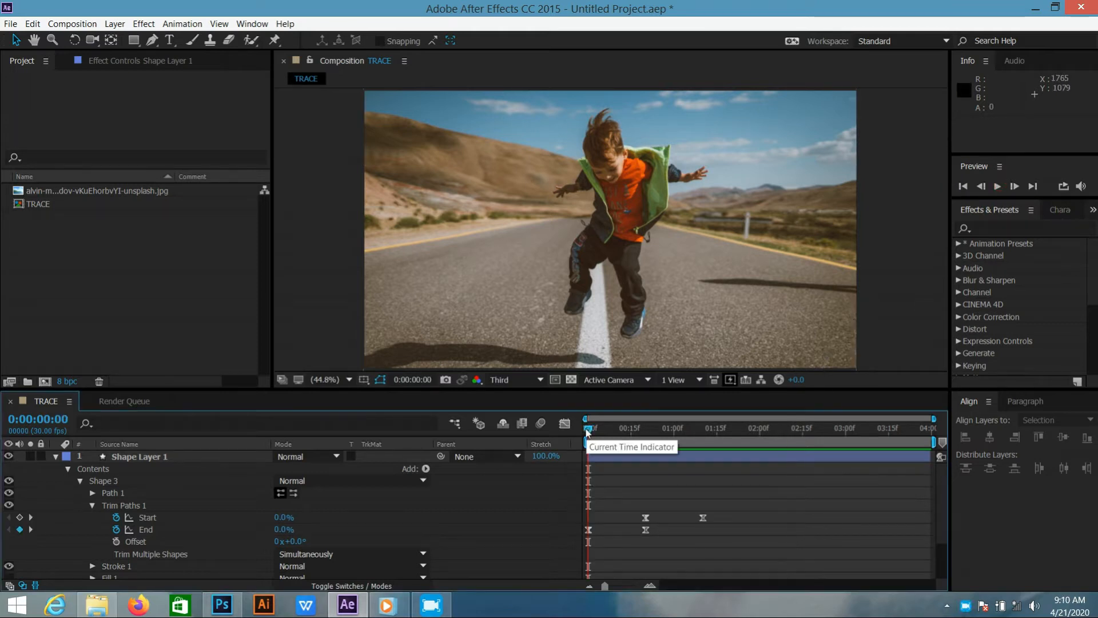
Split Shape Layer 1 at 0:00:01:10 and delete the portion after the split
{"action": "left_click", "coordinate": [56, 456]}
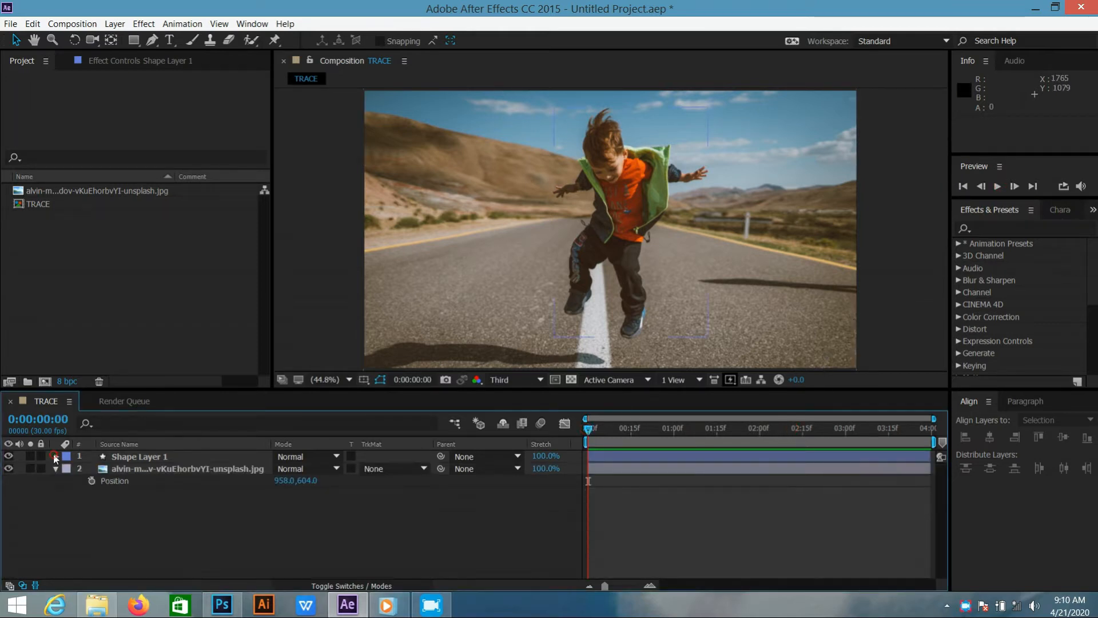
{"action": "left_click", "coordinate": [173, 456]}
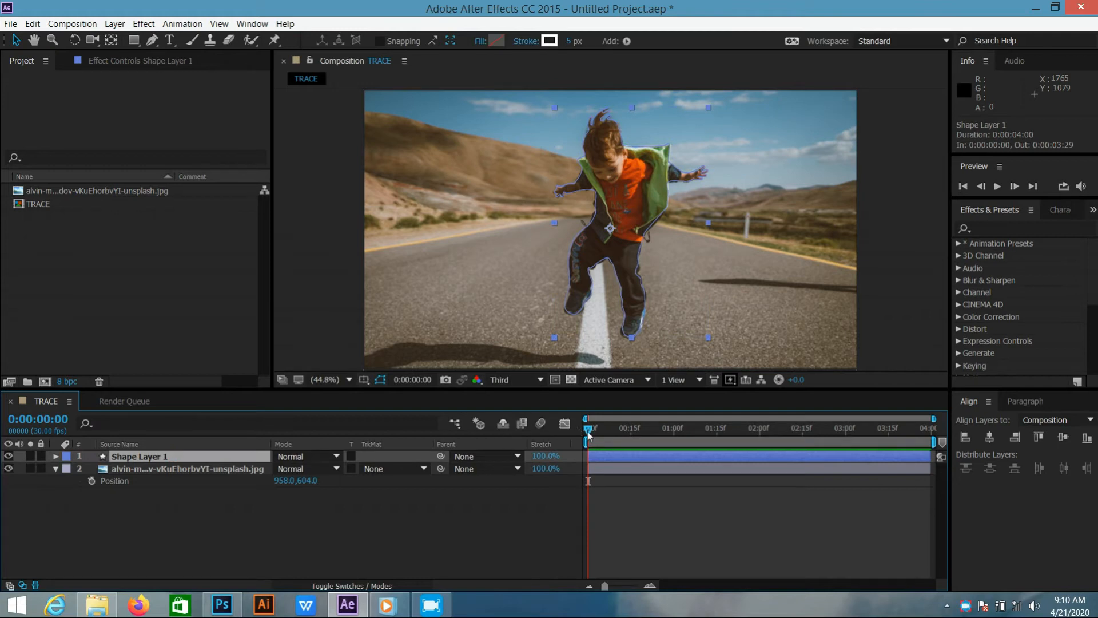
{"action": "left_click_drag", "start_coordinate": [588, 431], "coordinate": [703, 433]}
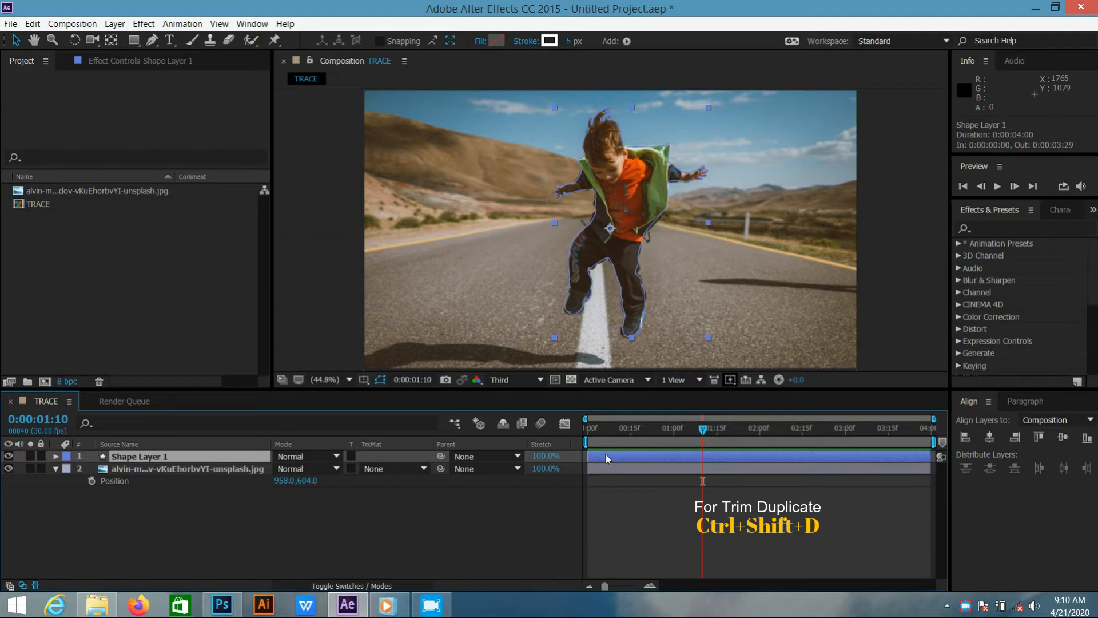
{"action": "key", "text": "ctrl+shift+d"}
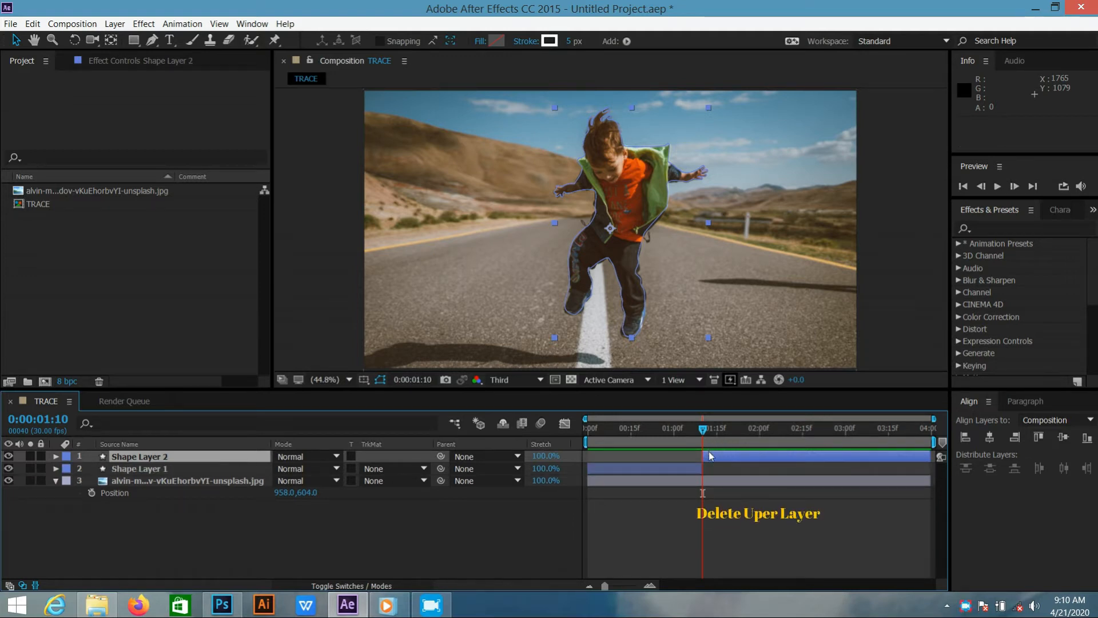
{"action": "key", "text": "Delete"}
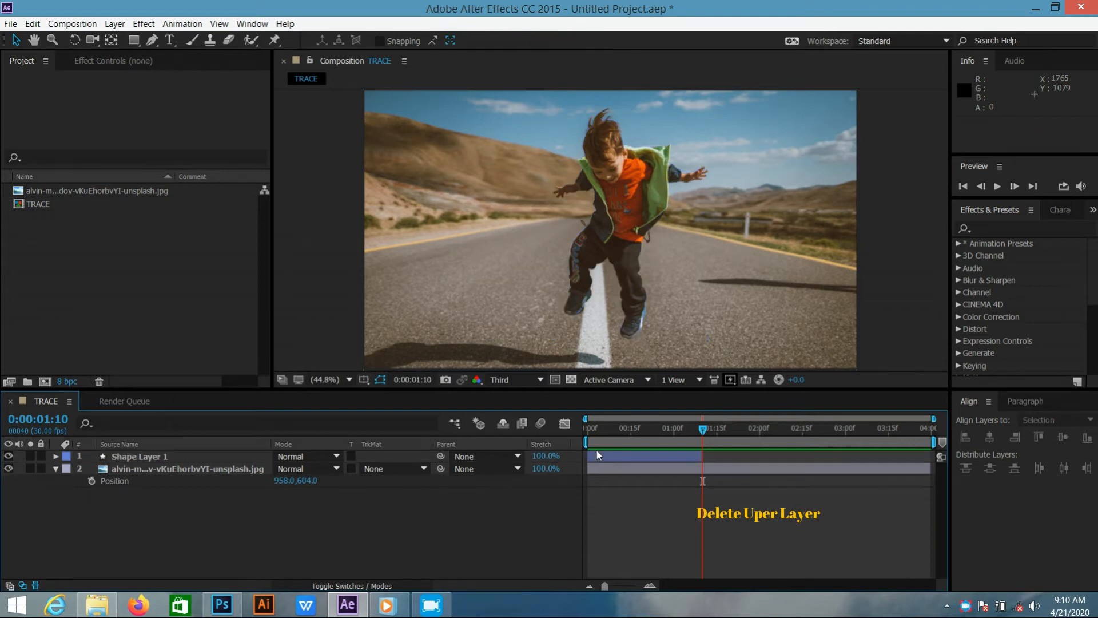
Duplicate the trimmed Shape Layer 1 and shift the copy to start at 0:00:01:10
{"action": "left_click", "coordinate": [612, 458]}
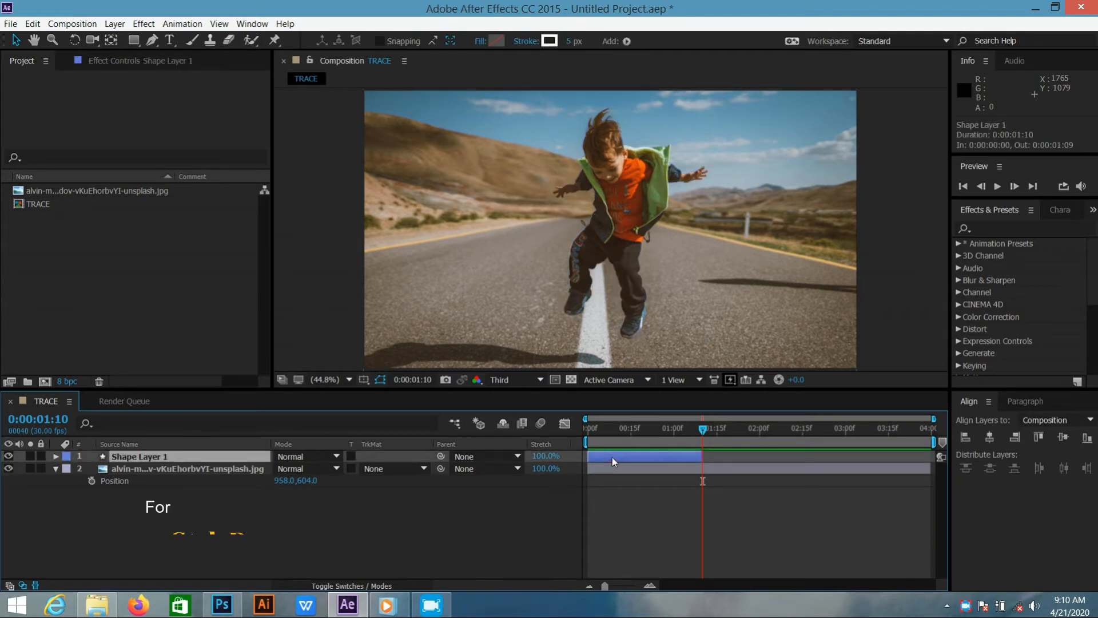
{"action": "key", "text": "ctrl+d"}
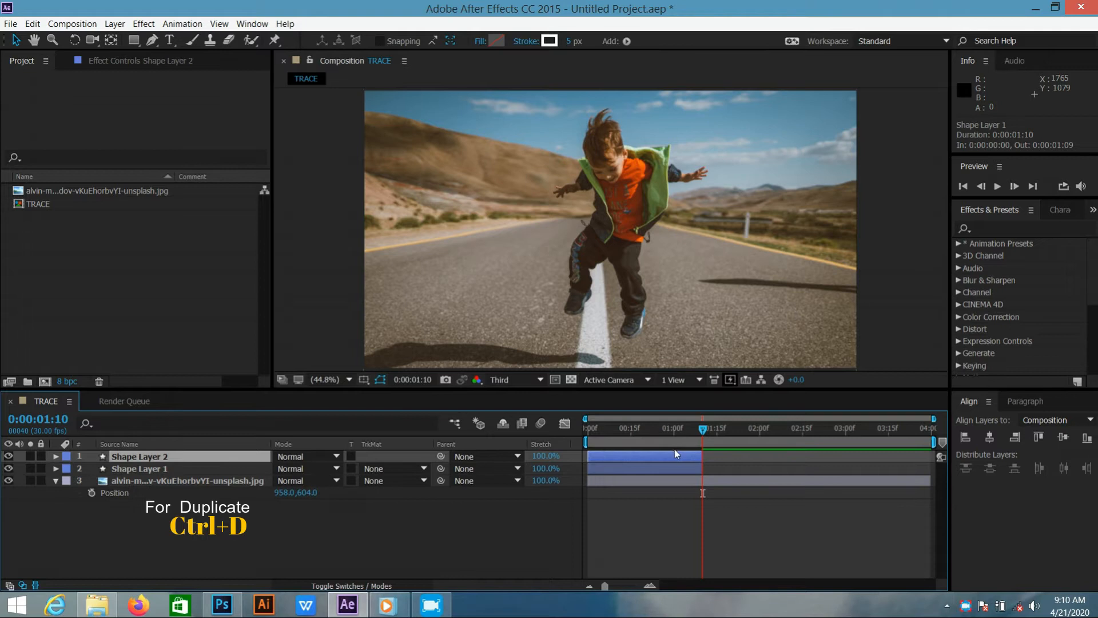
{"action": "left_click_drag", "start_coordinate": [675, 456], "coordinate": [791, 458]}
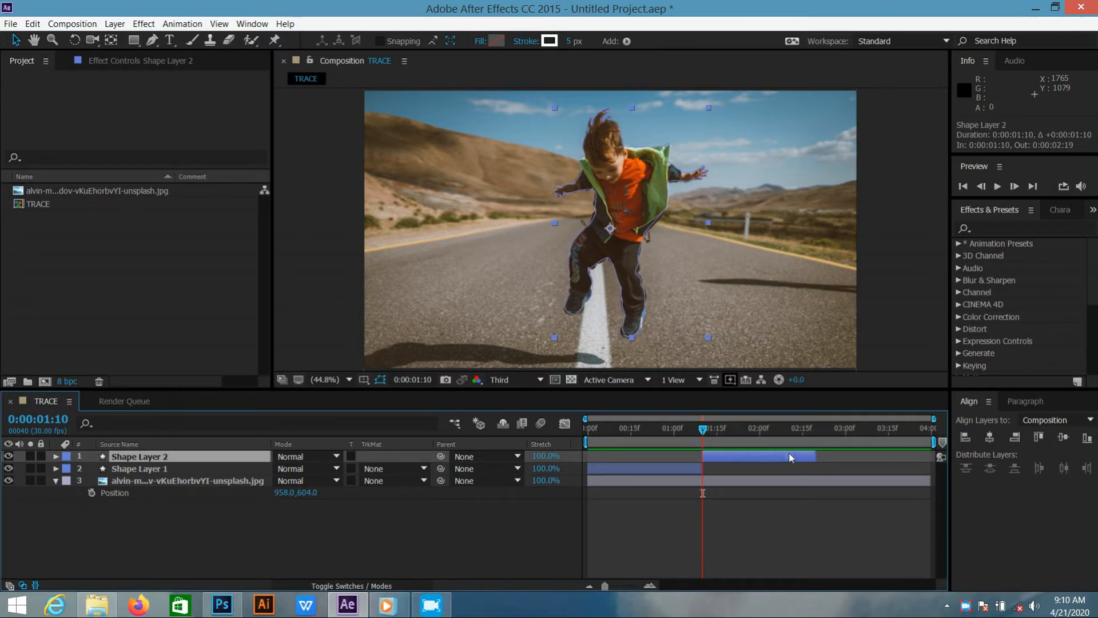
Time-reverse the duplicated Shape Layer 2 and play the composition from the start to check it
{"action": "right_click", "coordinate": [790, 458]}
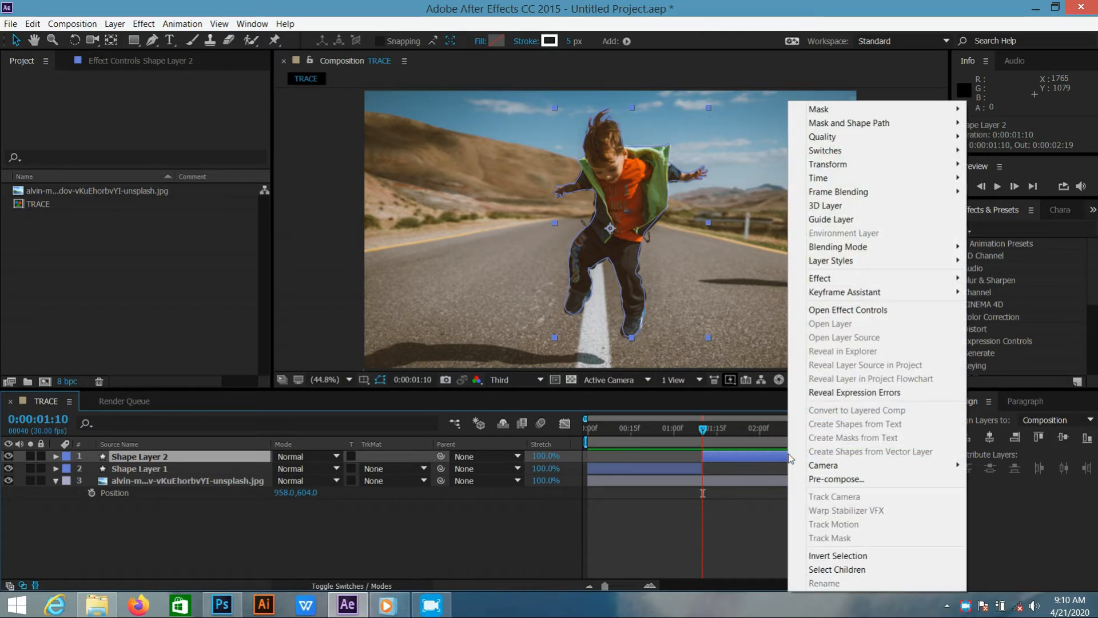
{"action": "left_click", "coordinate": [832, 179]}
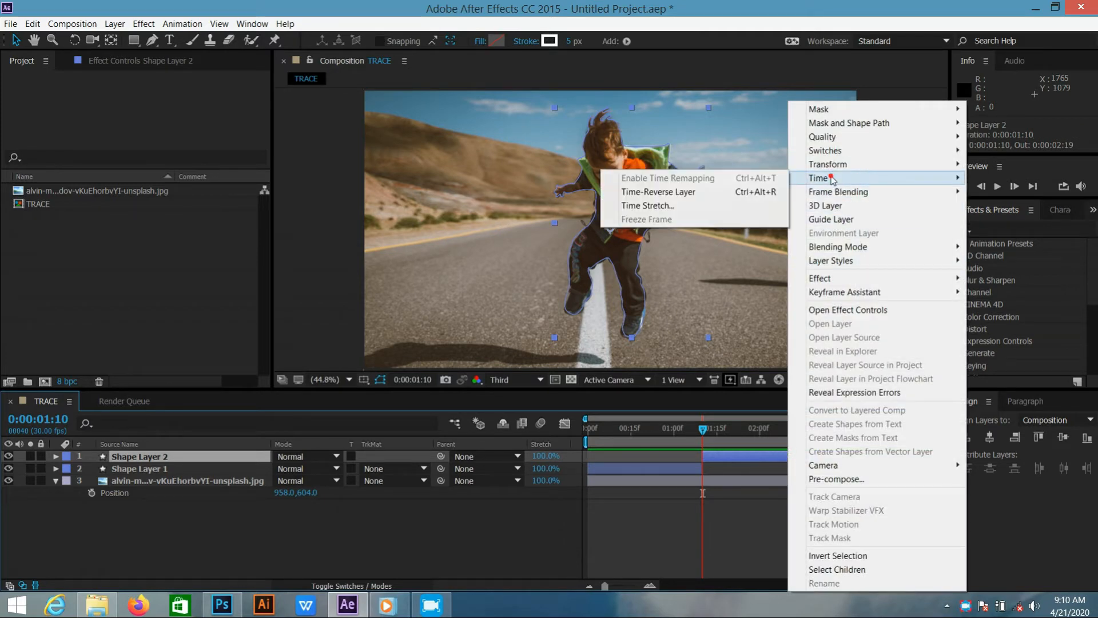
{"action": "left_click", "coordinate": [746, 193]}
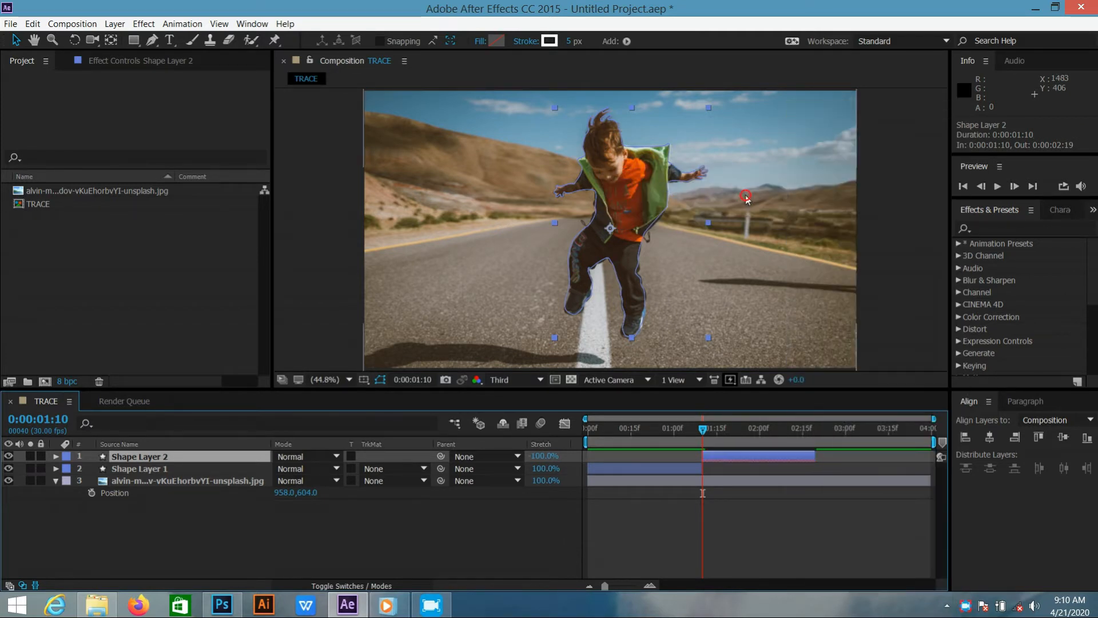
{"action": "key", "text": "space"}
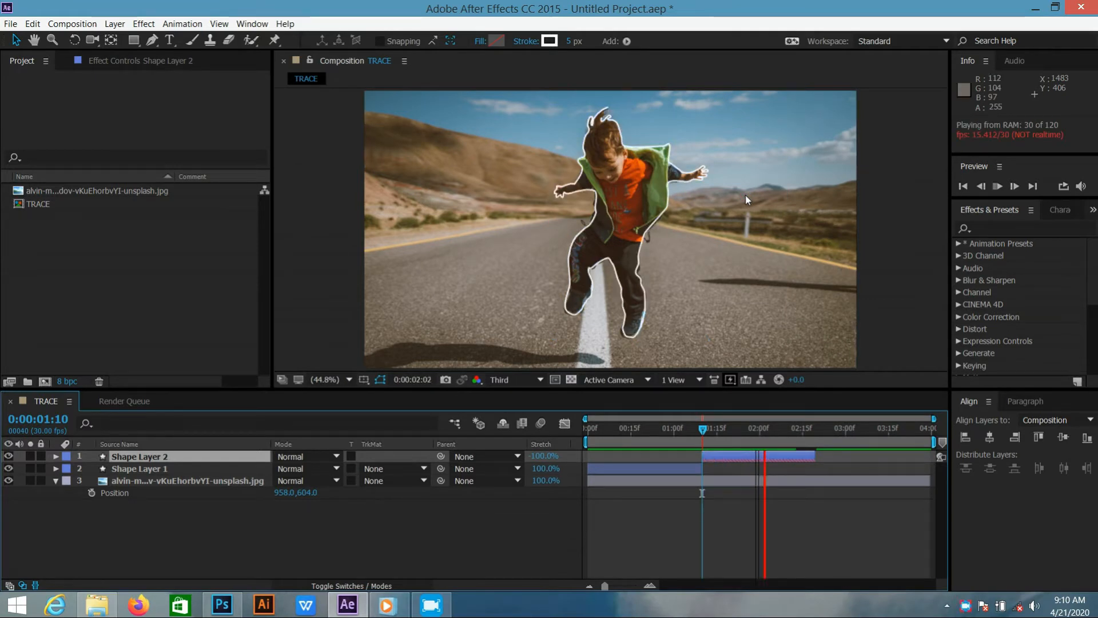
{"action": "key", "text": "space"}
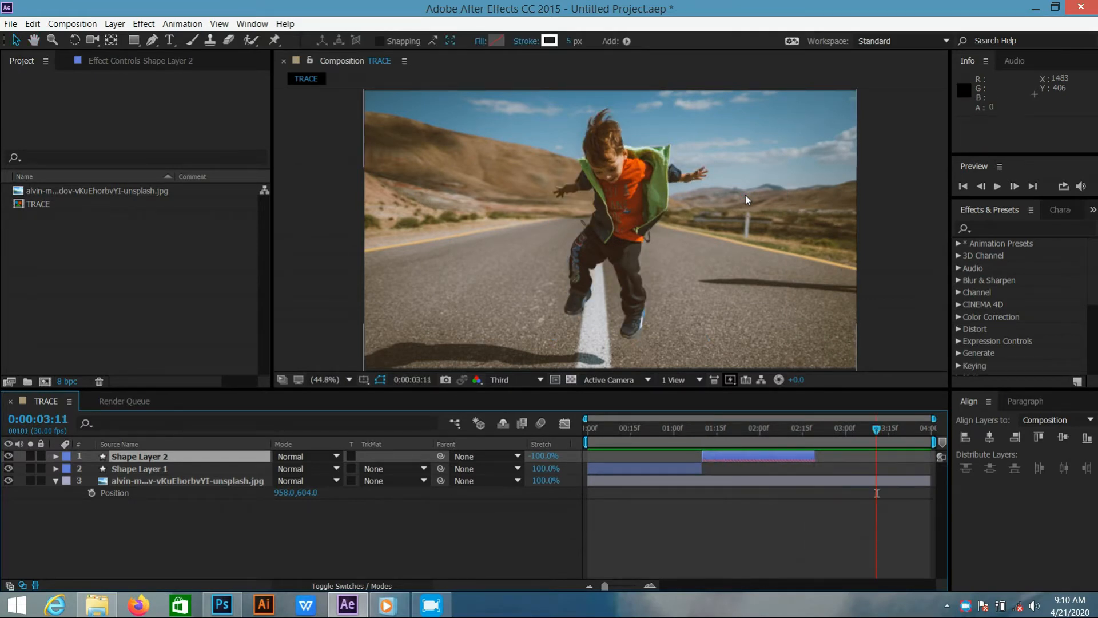
{"action": "left_click_drag", "start_coordinate": [875, 431], "coordinate": [576, 461]}
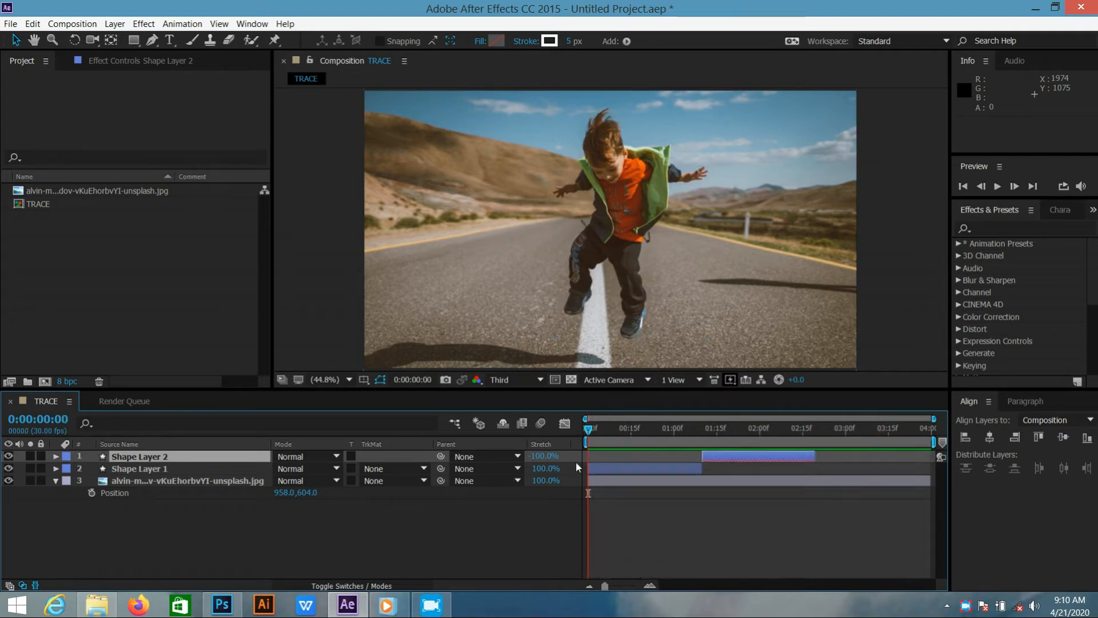
{"action": "left_click", "coordinate": [996, 186]}
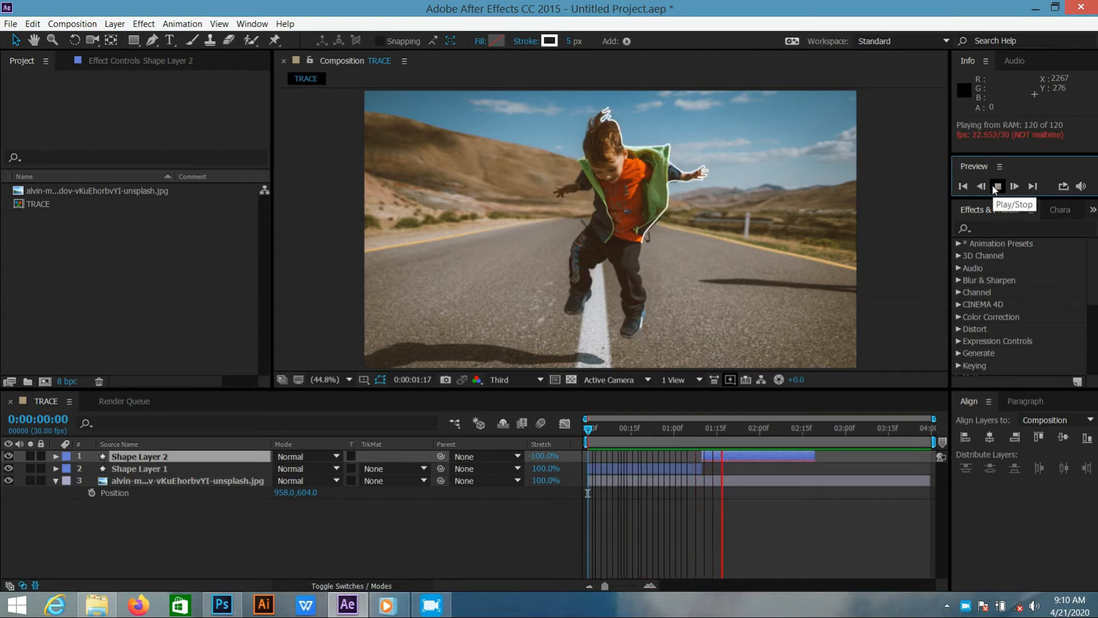
{"action": "left_click", "coordinate": [995, 186]}
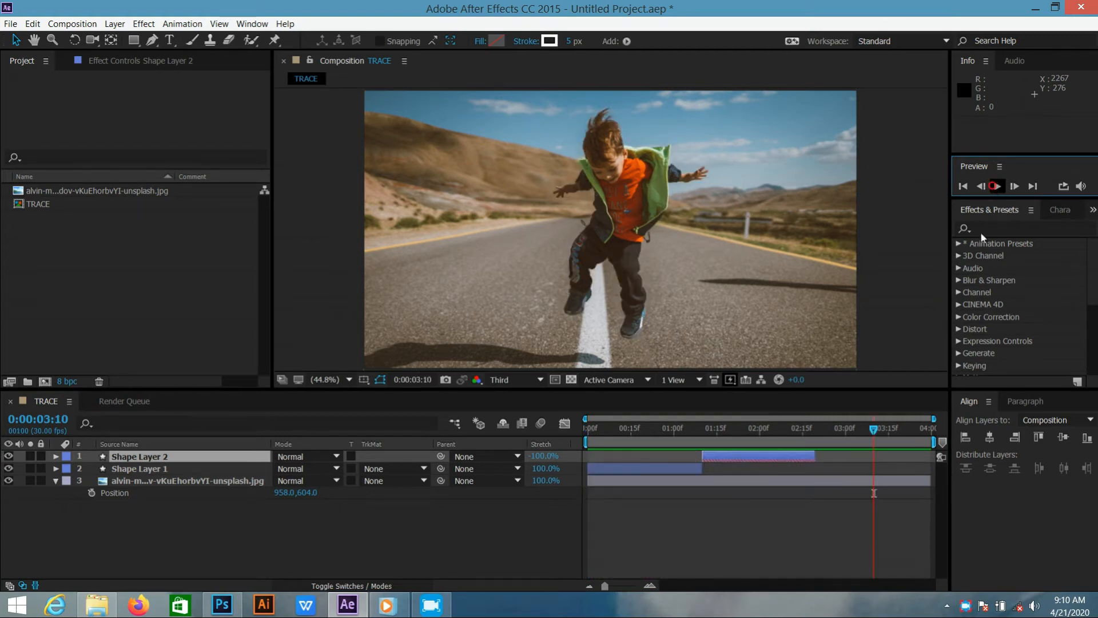
Change Shape Layer 2's stroke color to yellow FBF703 and play the composition from the start to check it
{"action": "left_click_drag", "start_coordinate": [874, 432], "coordinate": [762, 434]}
{"action": "left_click", "coordinate": [785, 455]}
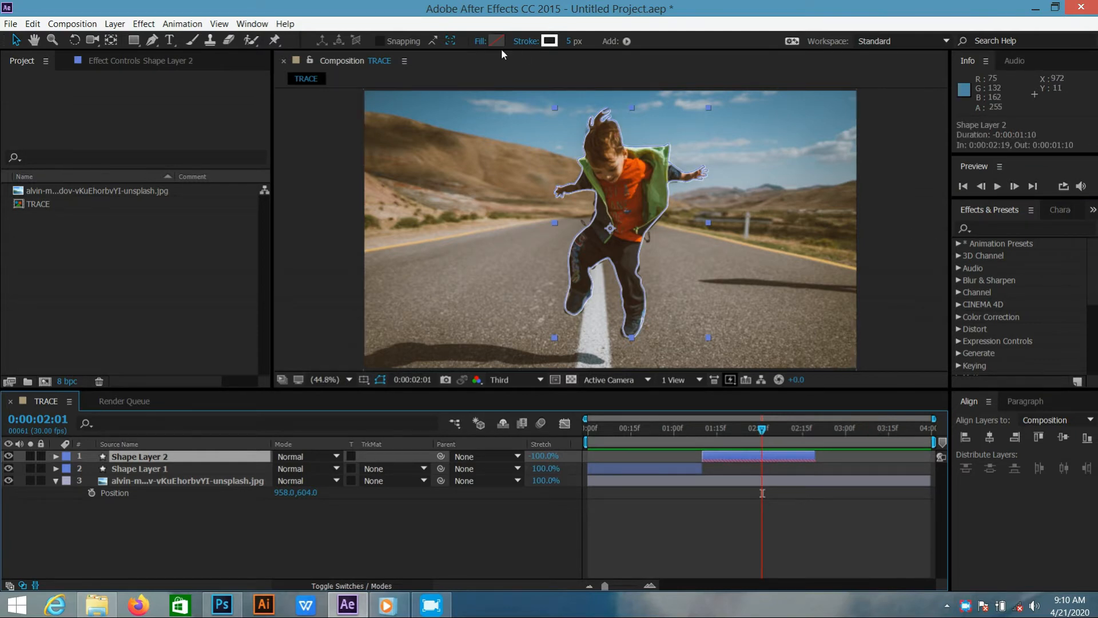
{"action": "left_click", "coordinate": [550, 41]}
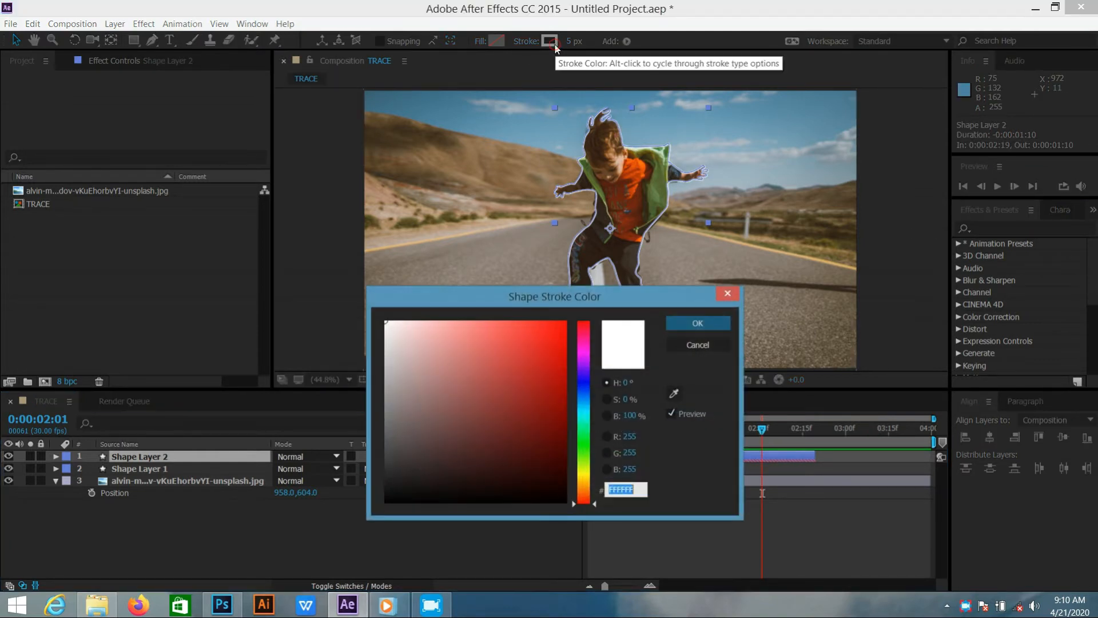
{"action": "left_click", "coordinate": [583, 472]}
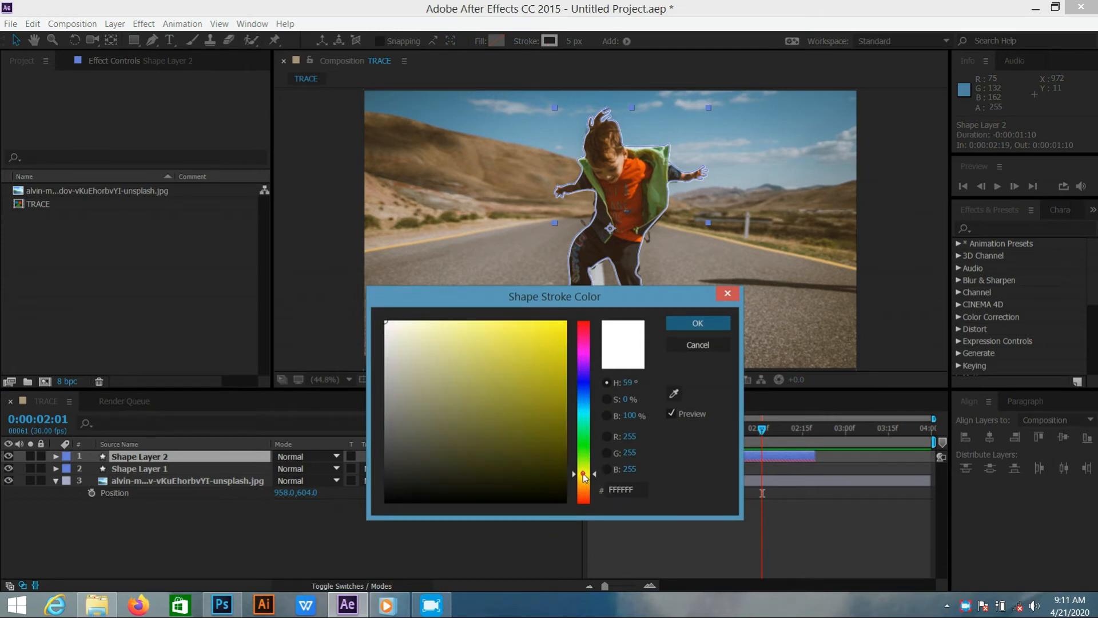
{"action": "left_click", "coordinate": [563, 324]}
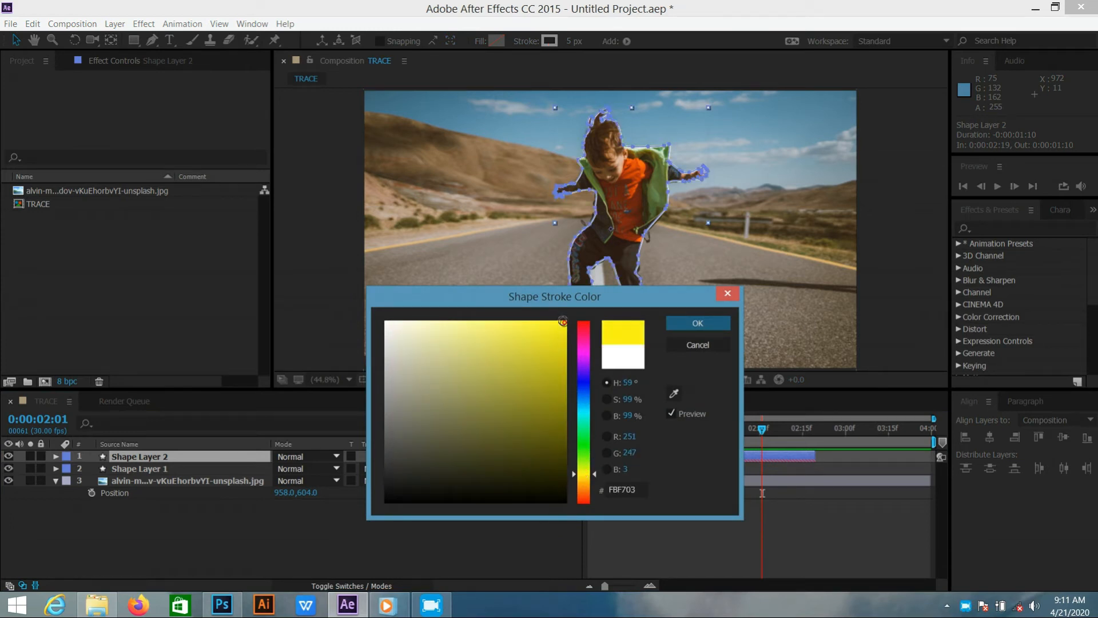
{"action": "left_click", "coordinate": [695, 322]}
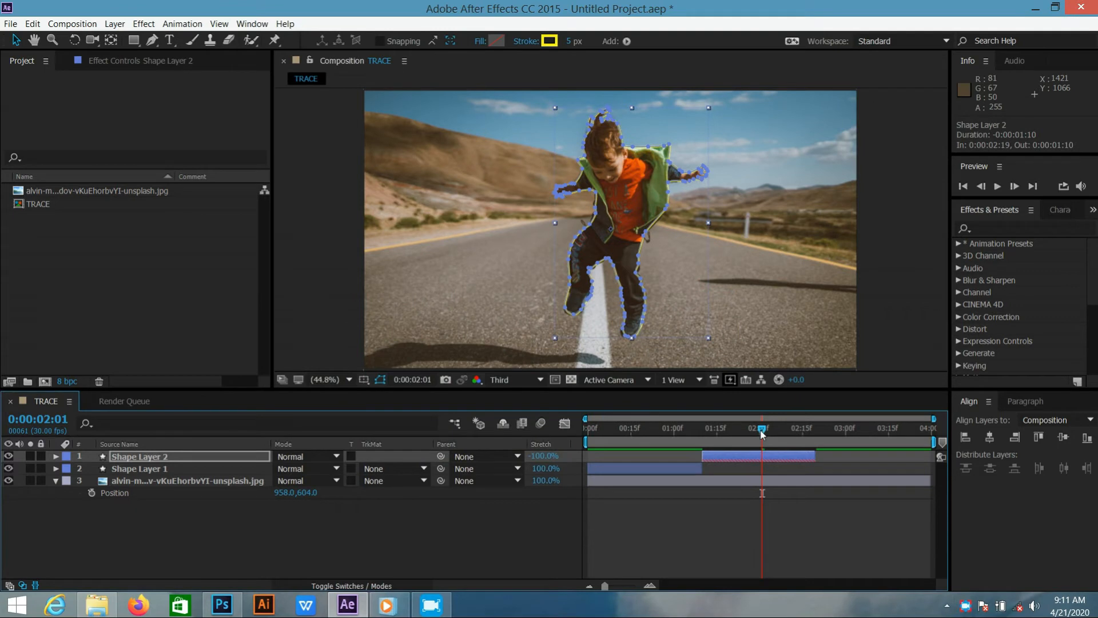
{"action": "key", "text": "space"}
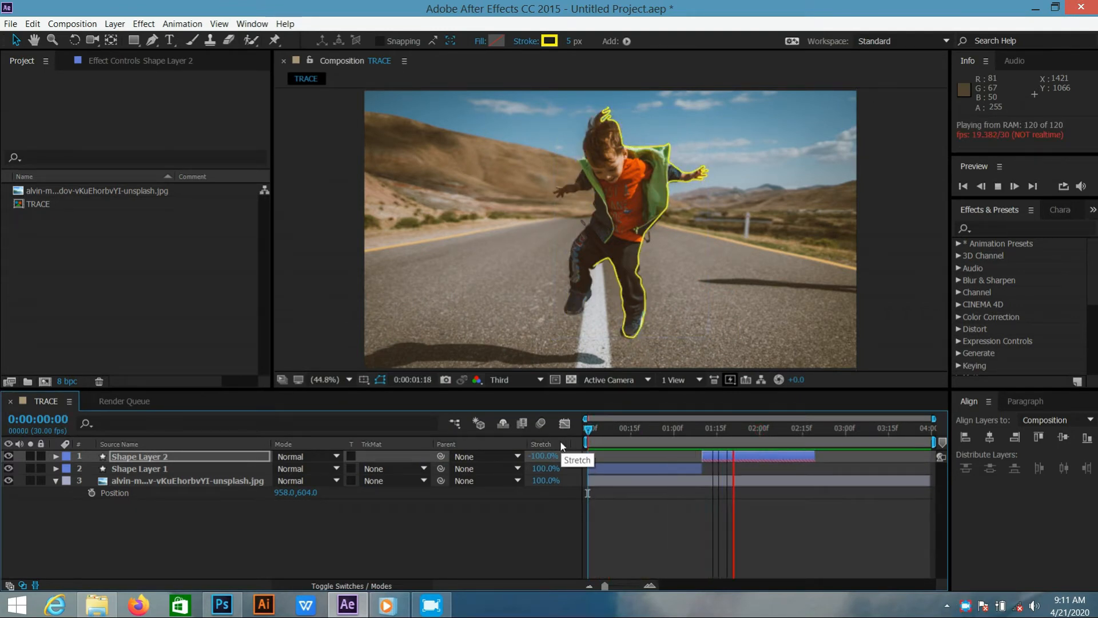
{"action": "key", "text": "space"}
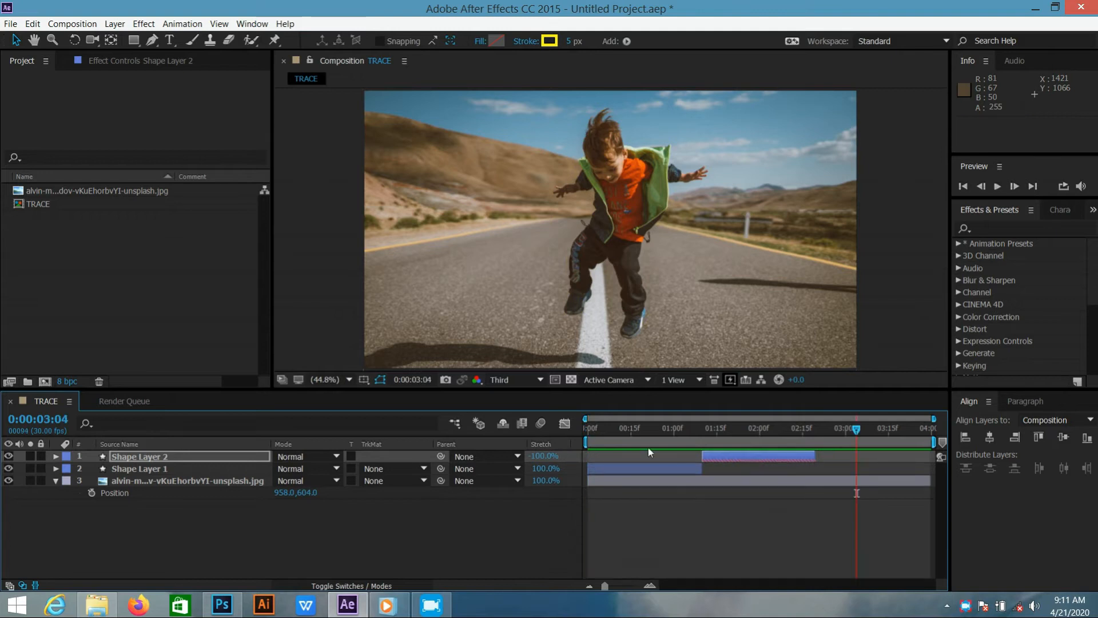
Reveal the keyframes of Shape Layers 1 and 2 and stretch the speed-curve handles of their Start and End keyframes into sharp peaks
{"action": "left_click", "coordinate": [246, 468], "text": "shift"}
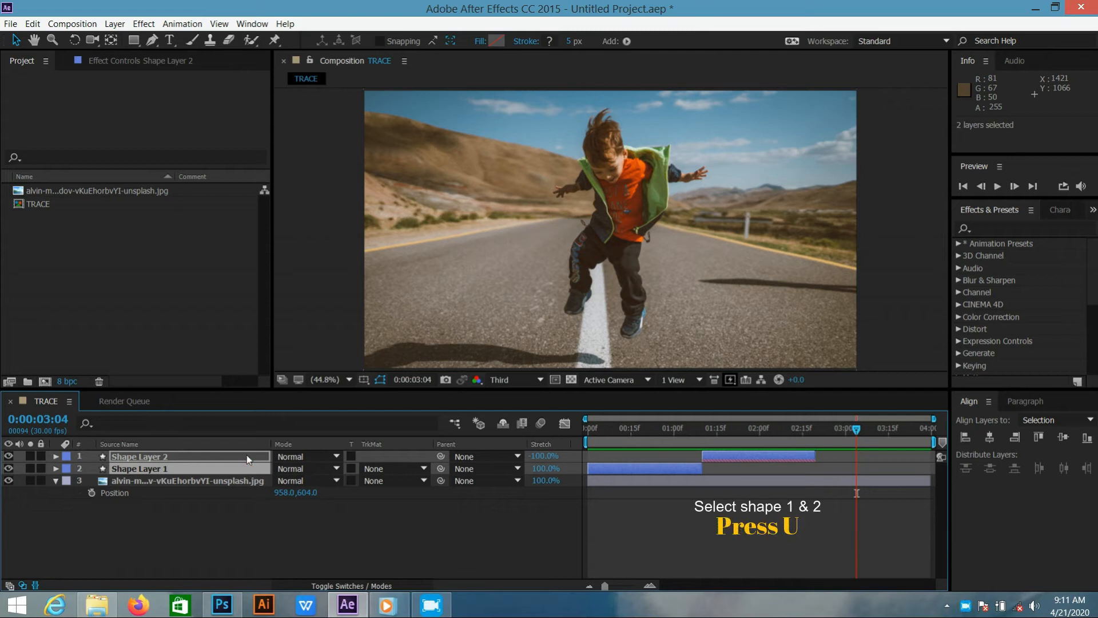
{"action": "key", "text": "u"}
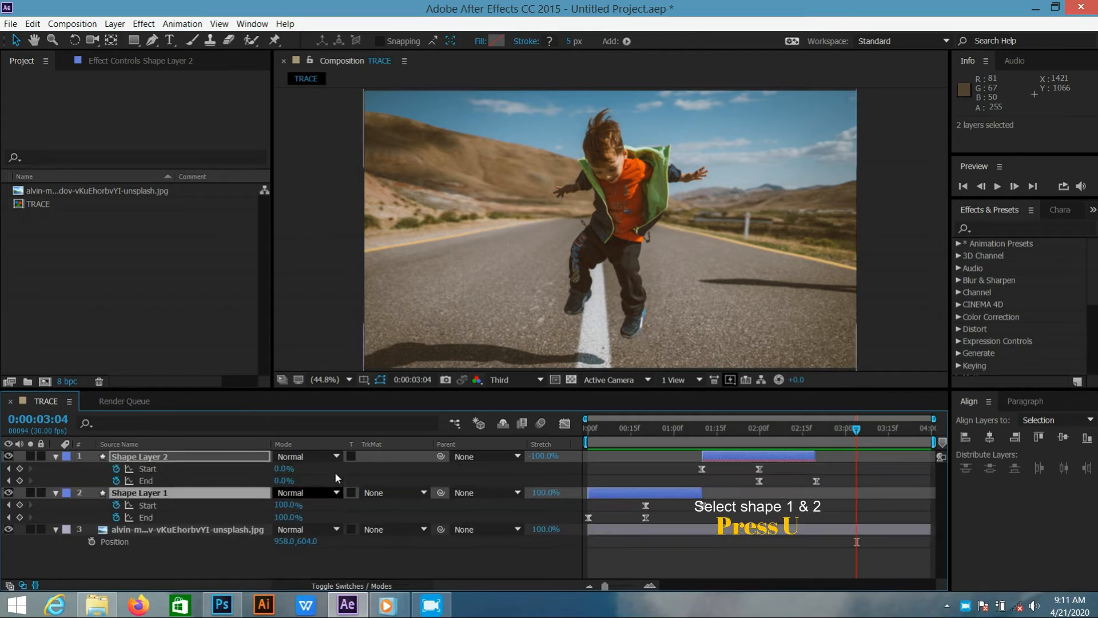
{"action": "left_click_drag", "start_coordinate": [838, 470], "coordinate": [586, 521]}
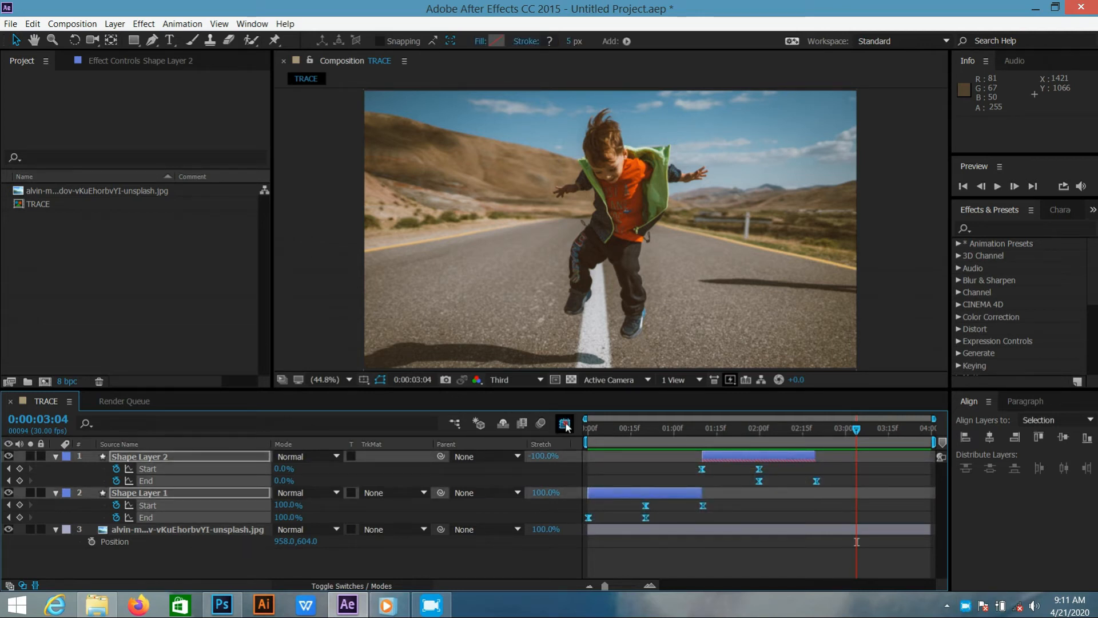
{"action": "left_click", "coordinate": [565, 424]}
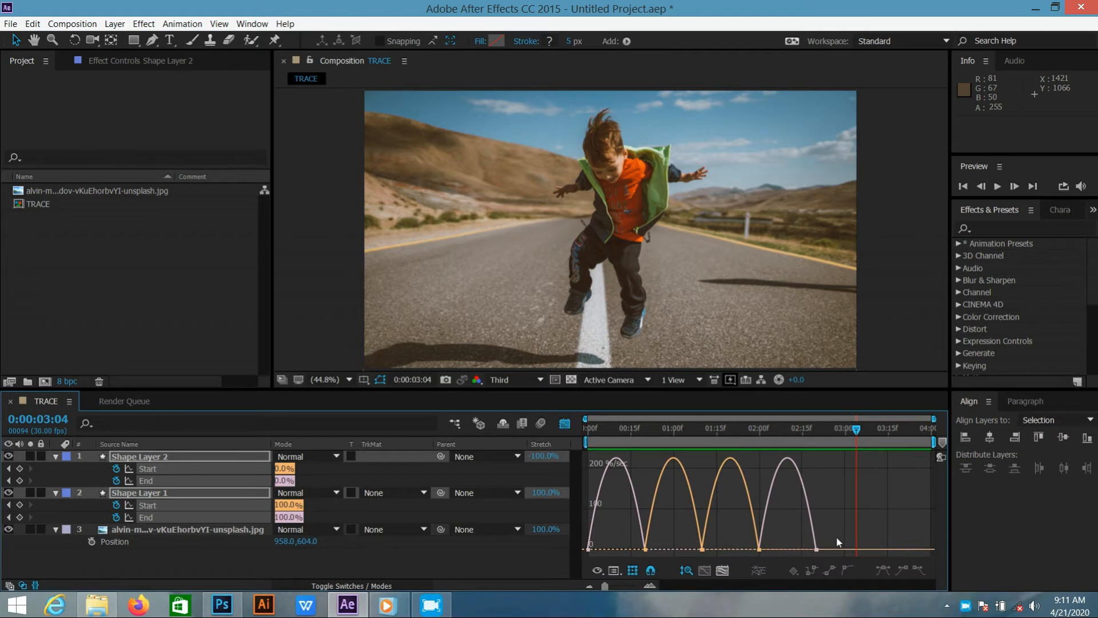
{"action": "left_click_drag", "start_coordinate": [761, 551], "coordinate": [592, 541]}
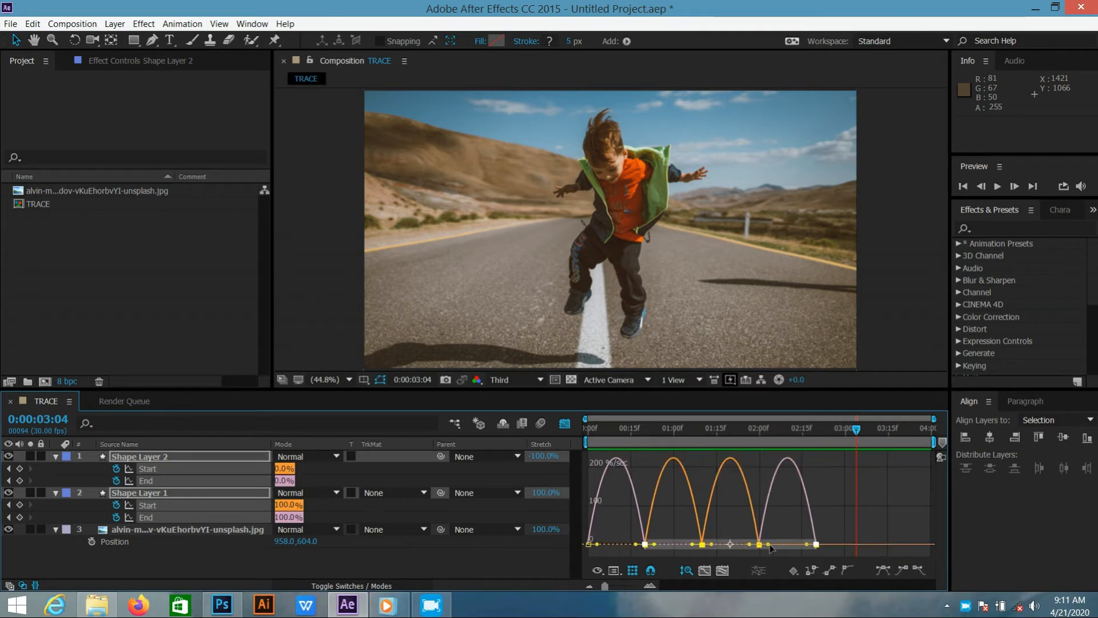
{"action": "mouse_move", "coordinate": [768, 546]}
{"action": "left_mouse_down"}
{"action": "mouse_move", "coordinate": [855, 548]}
{"action": "mouse_move", "coordinate": [781, 550]}
{"action": "left_mouse_up"}
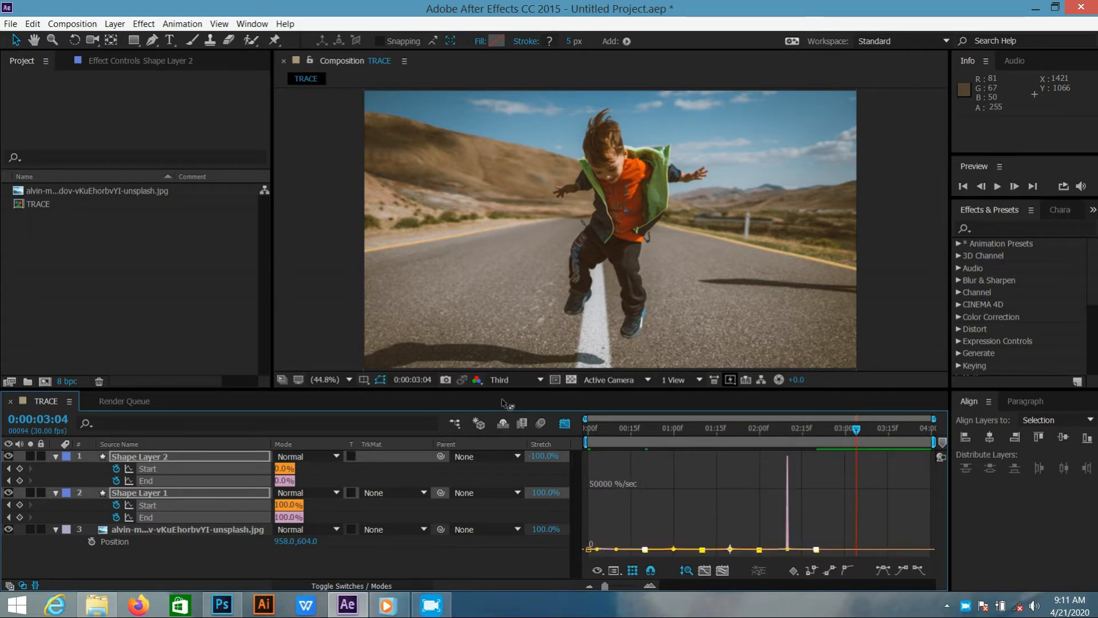
{"action": "left_click", "coordinate": [565, 424]}
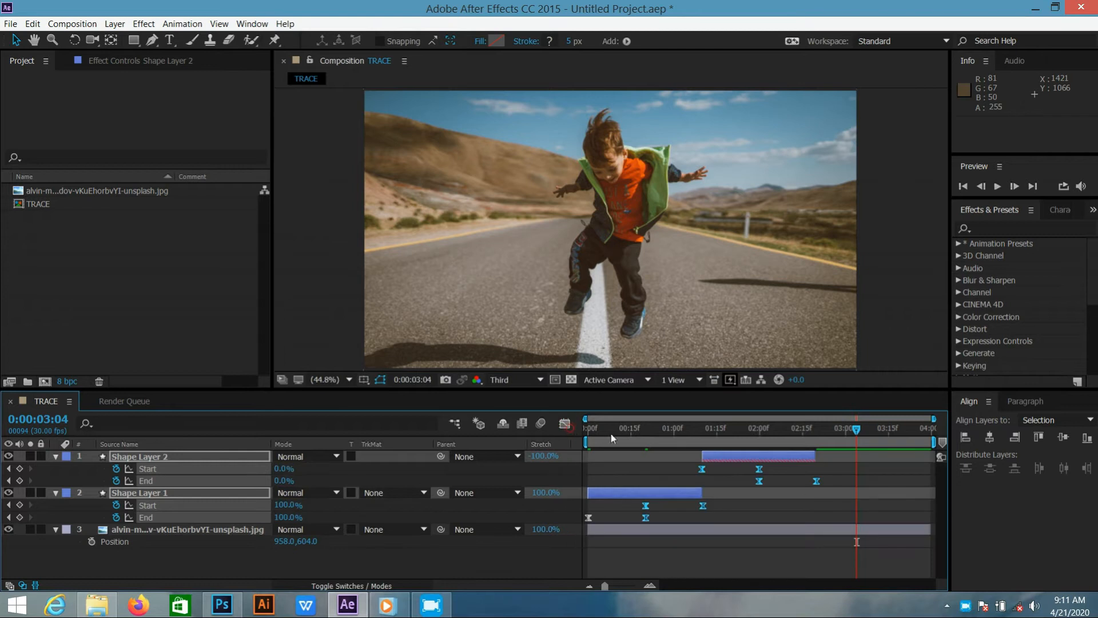
Play the composition from the start to check the new easing, and collapse the shape layers' properties
{"action": "key", "text": "space"}
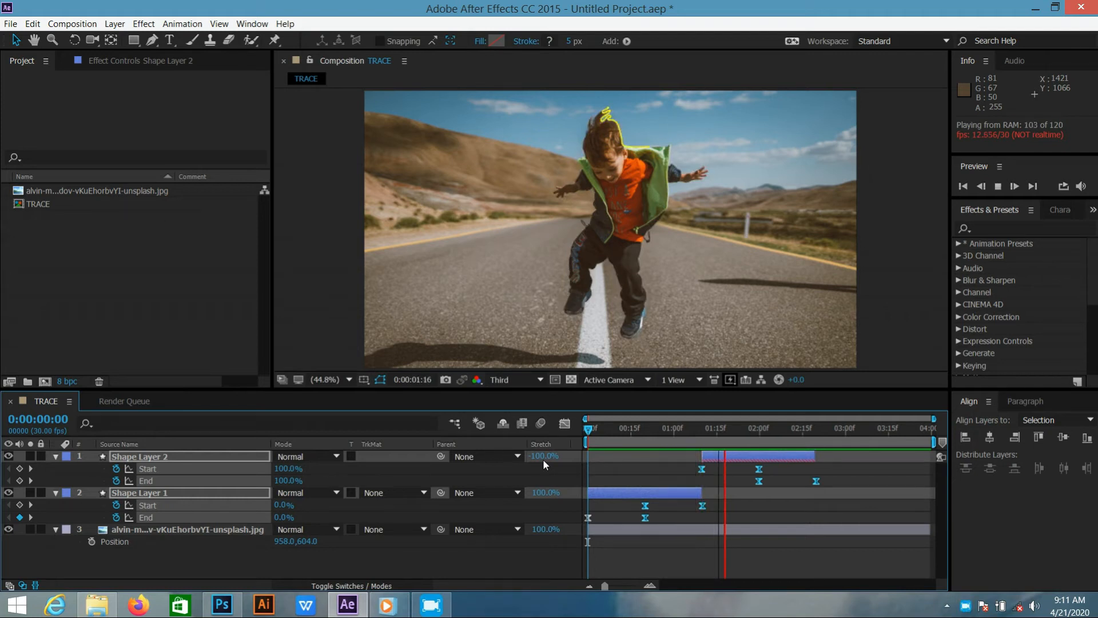
{"action": "key", "text": "space"}
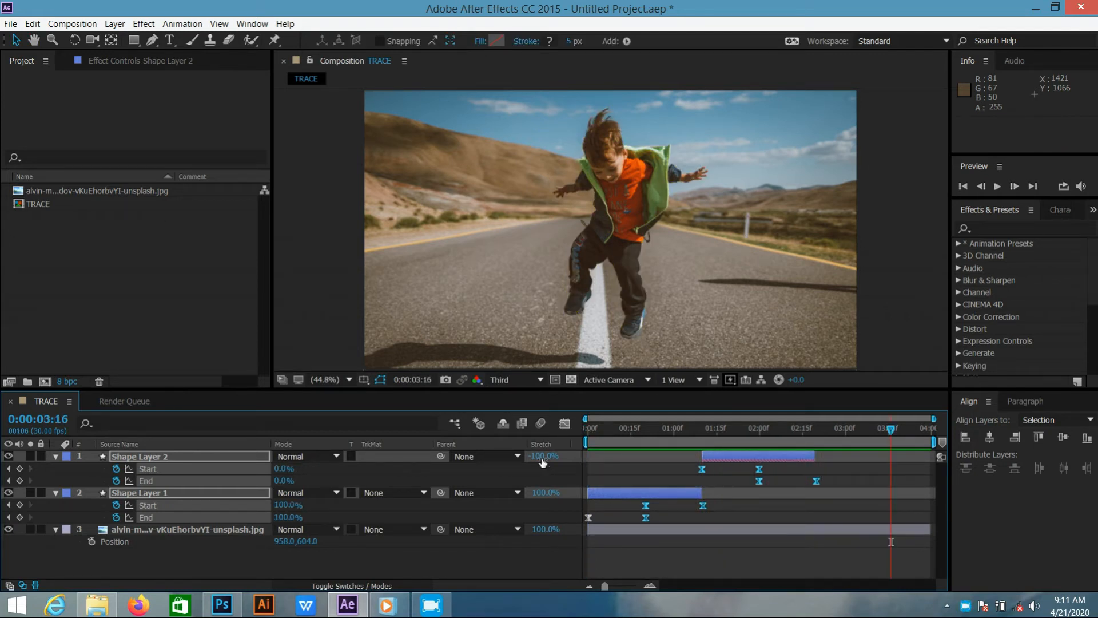
{"action": "left_click", "coordinate": [56, 456]}
{"action": "left_click", "coordinate": [215, 533]}
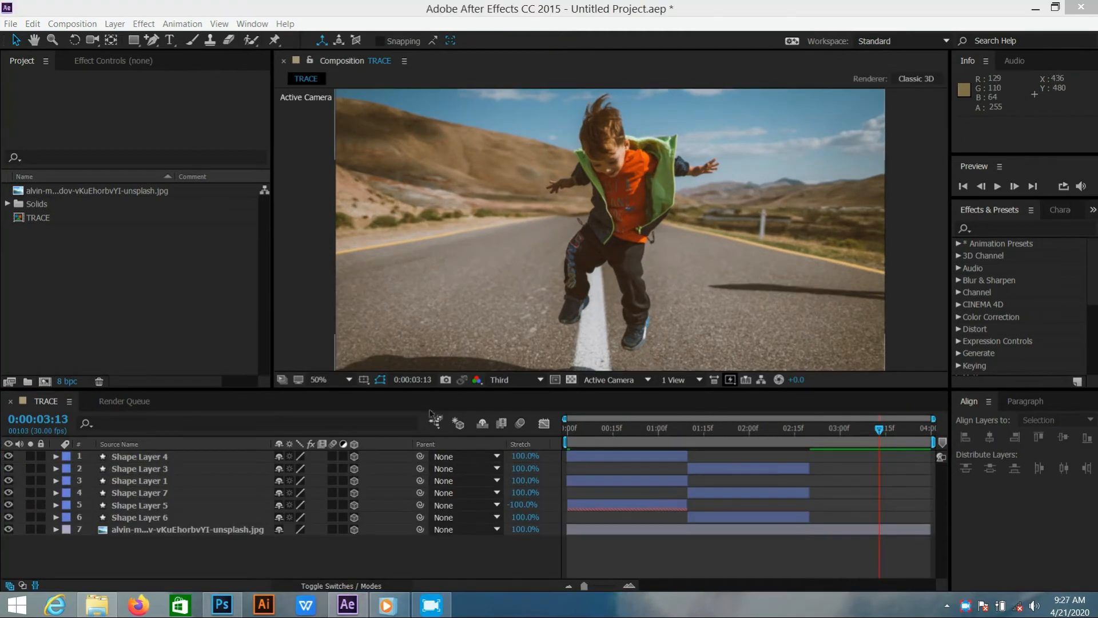
Add a two-node 35mm camera to the TRACE composition
{"action": "left_click_drag", "start_coordinate": [880, 428], "coordinate": [647, 429]}
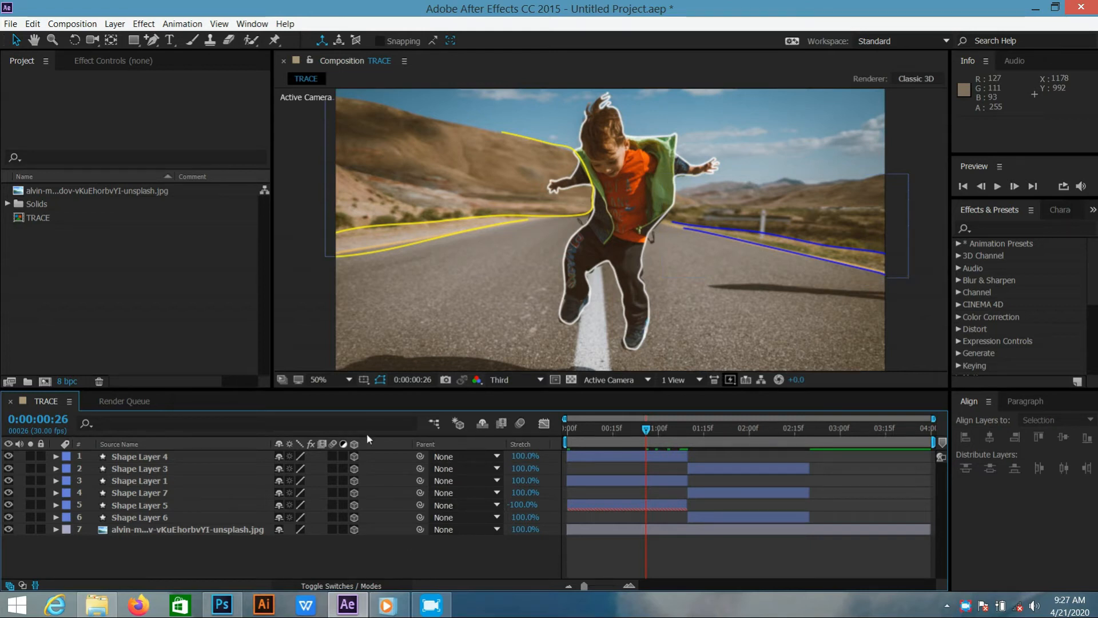
{"action": "right_click", "coordinate": [375, 553]}
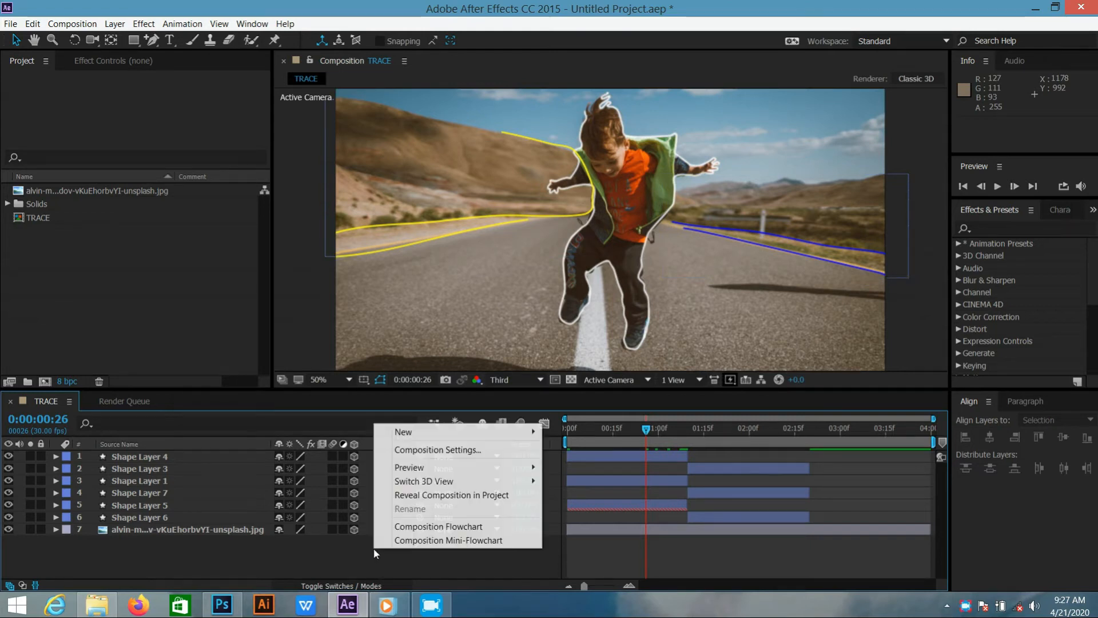
{"action": "left_click", "coordinate": [426, 434]}
{"action": "left_click", "coordinate": [600, 492]}
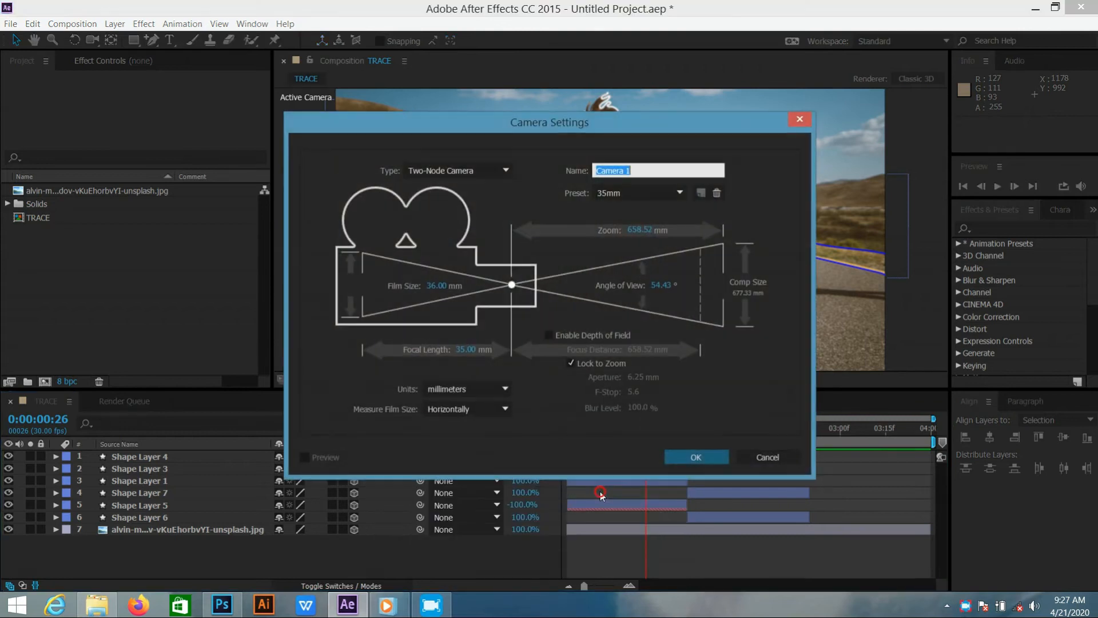
{"action": "left_click", "coordinate": [701, 457]}
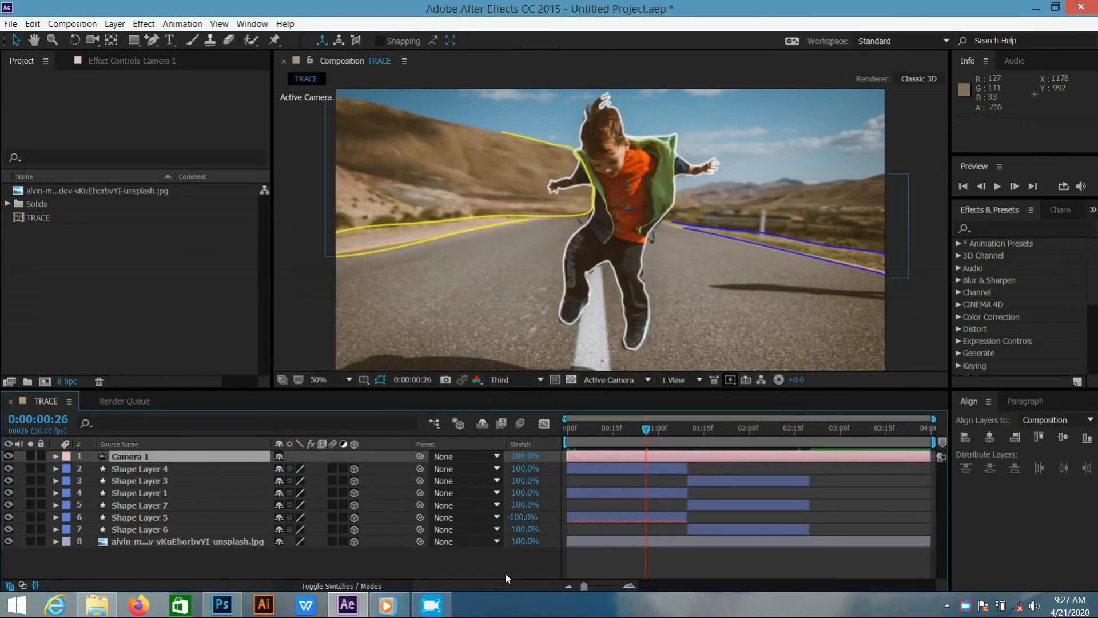
Add a null object to the composition and parent it to Camera 1
{"action": "right_click", "coordinate": [491, 567]}
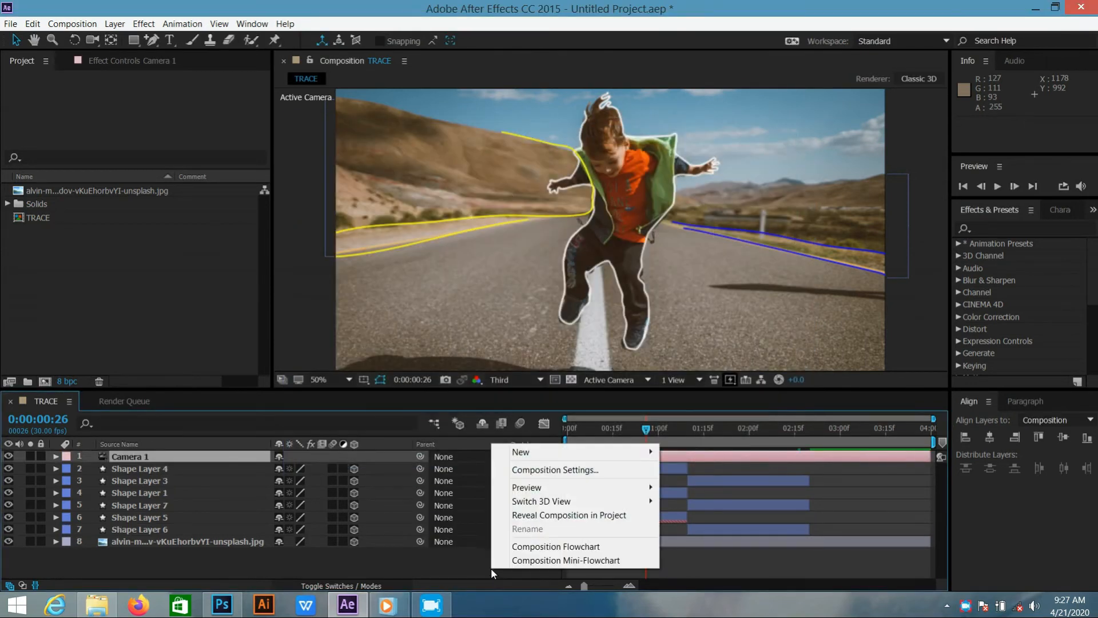
{"action": "left_click", "coordinate": [550, 455]}
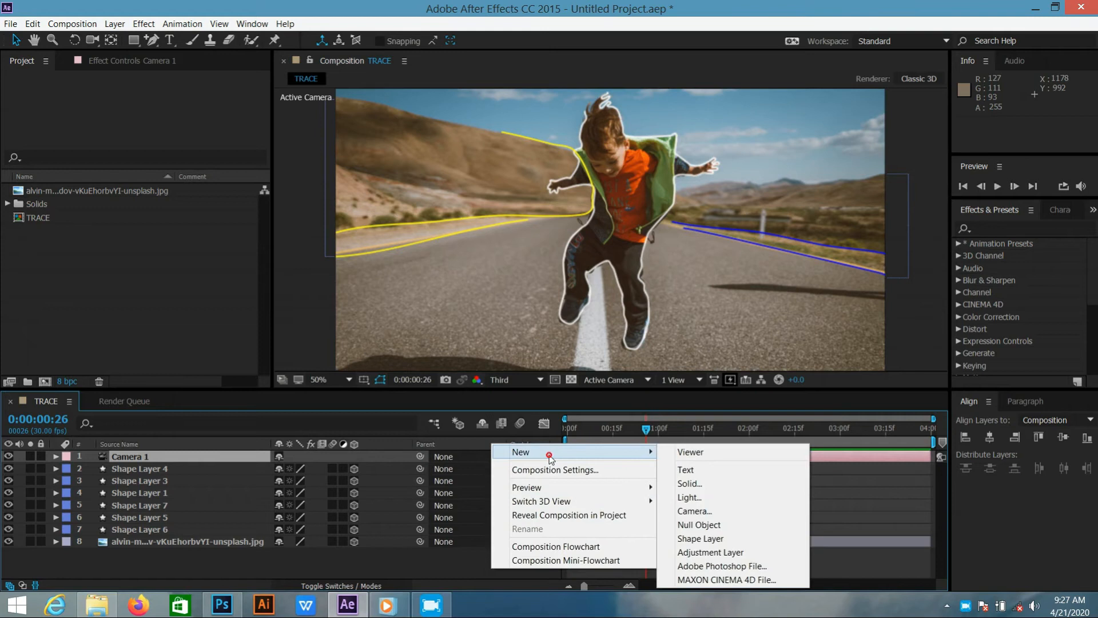
{"action": "left_click", "coordinate": [691, 524]}
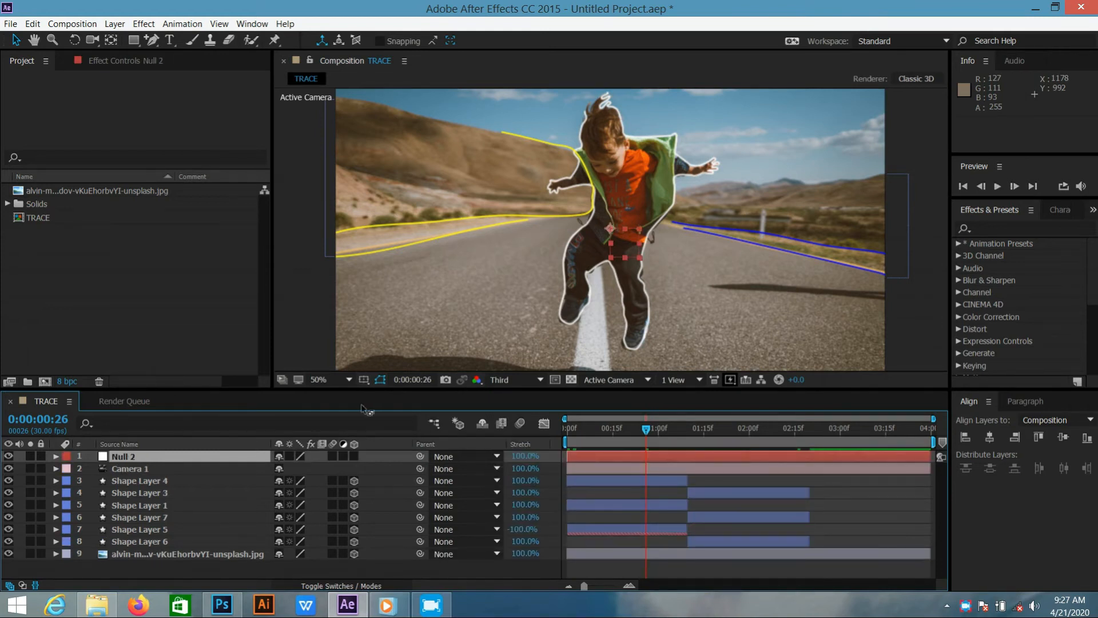
{"action": "left_click_drag", "start_coordinate": [423, 454], "coordinate": [244, 466]}
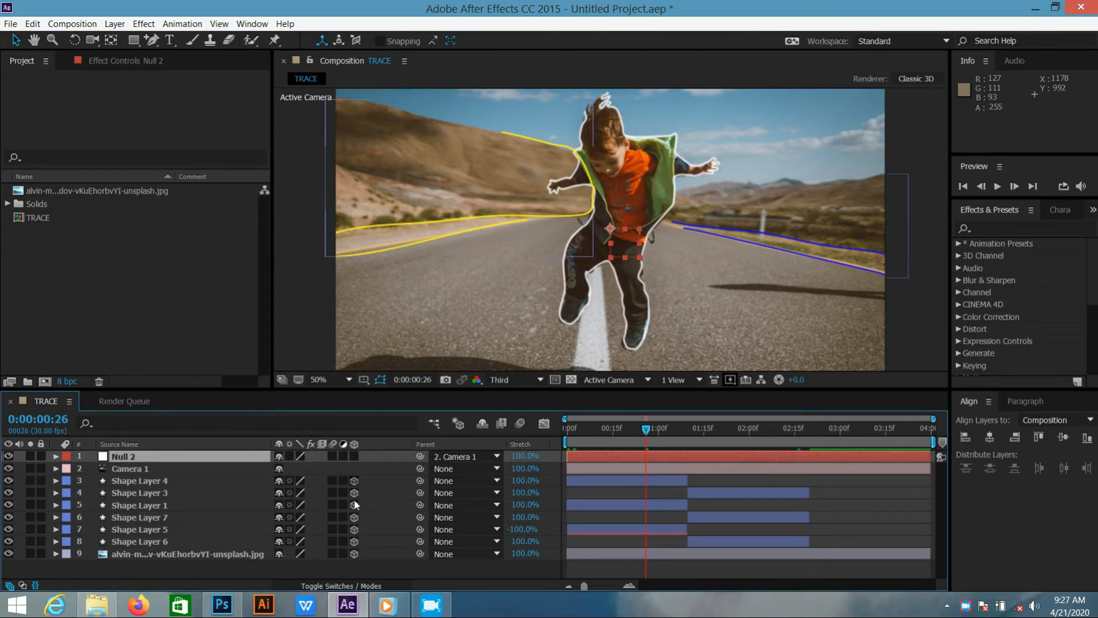
{"action": "left_click", "coordinate": [355, 586]}
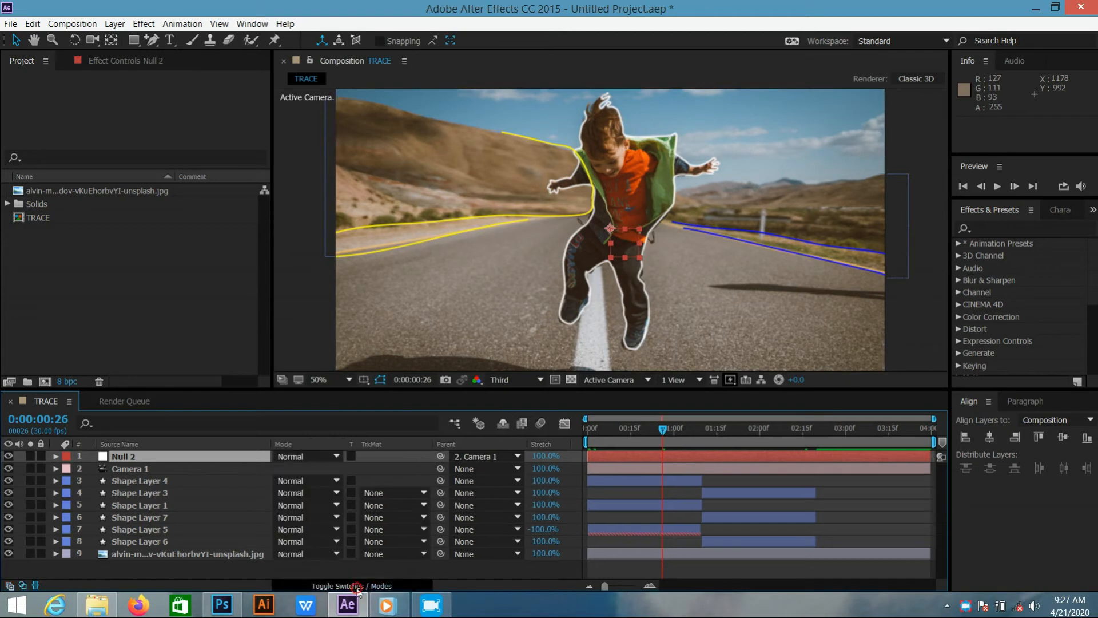
{"action": "left_click", "coordinate": [355, 586]}
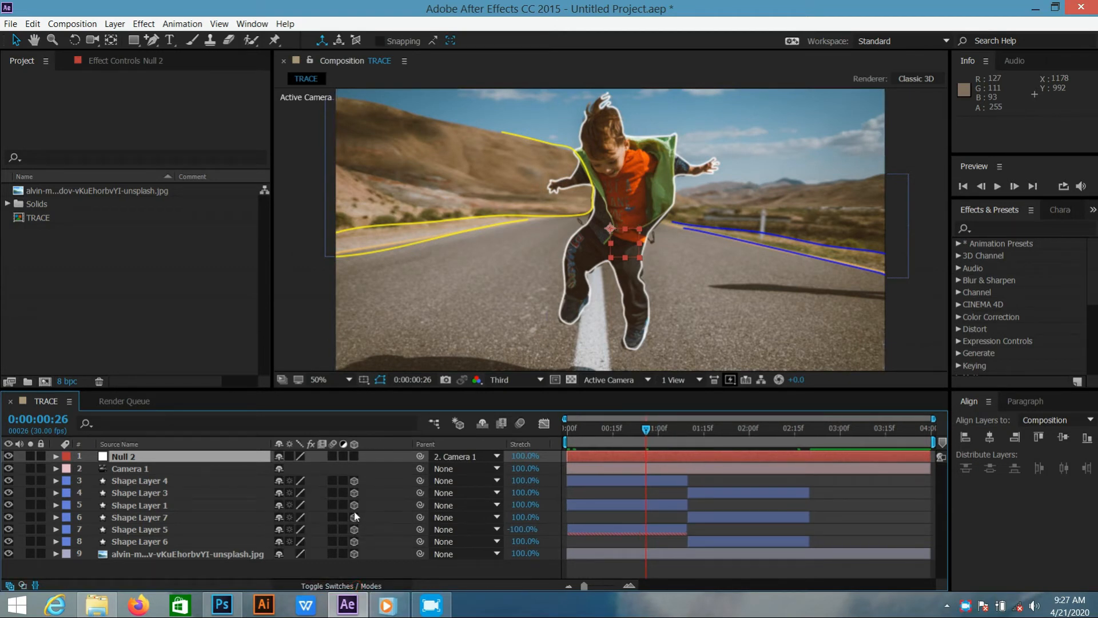
Animate Camera 1's Zoom with a starting keyframe at 0:00:00:00 and a value of 1988.7 pixels at 0:00:03:29
{"action": "left_click", "coordinate": [141, 474]}
{"action": "key", "text": "a"}
{"action": "key", "text": "a"}
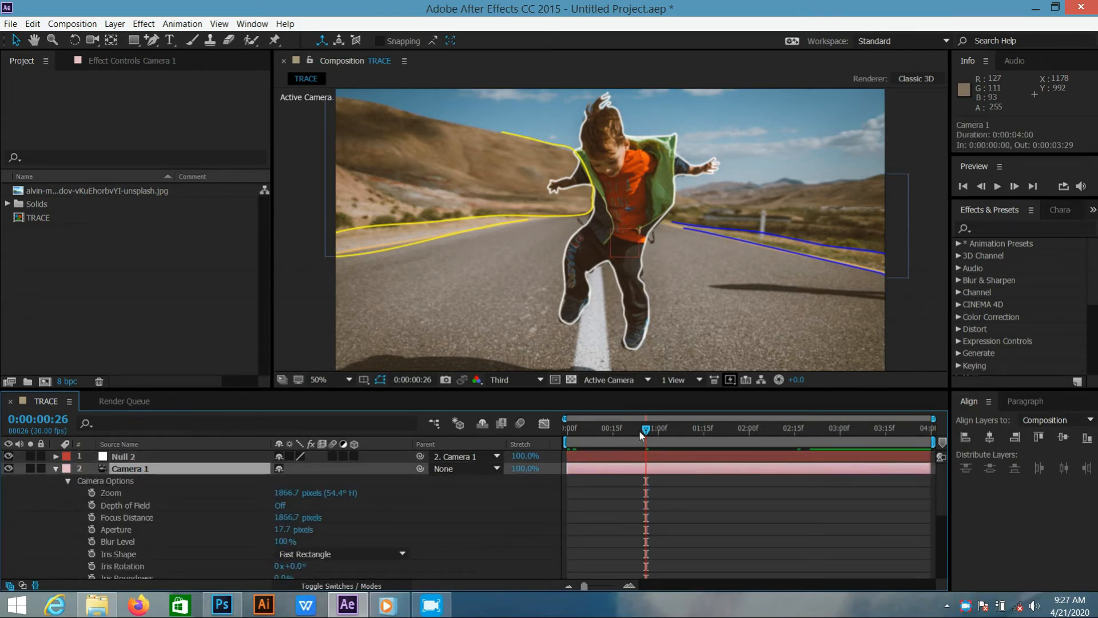
{"action": "left_click_drag", "start_coordinate": [645, 429], "coordinate": [568, 434]}
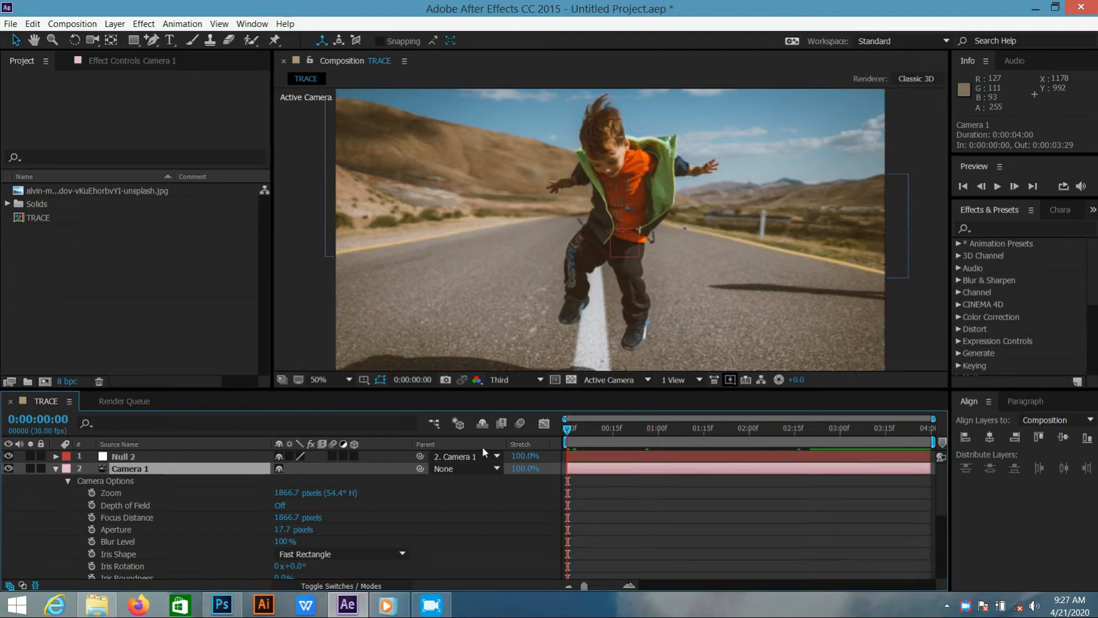
{"action": "left_click", "coordinate": [91, 493]}
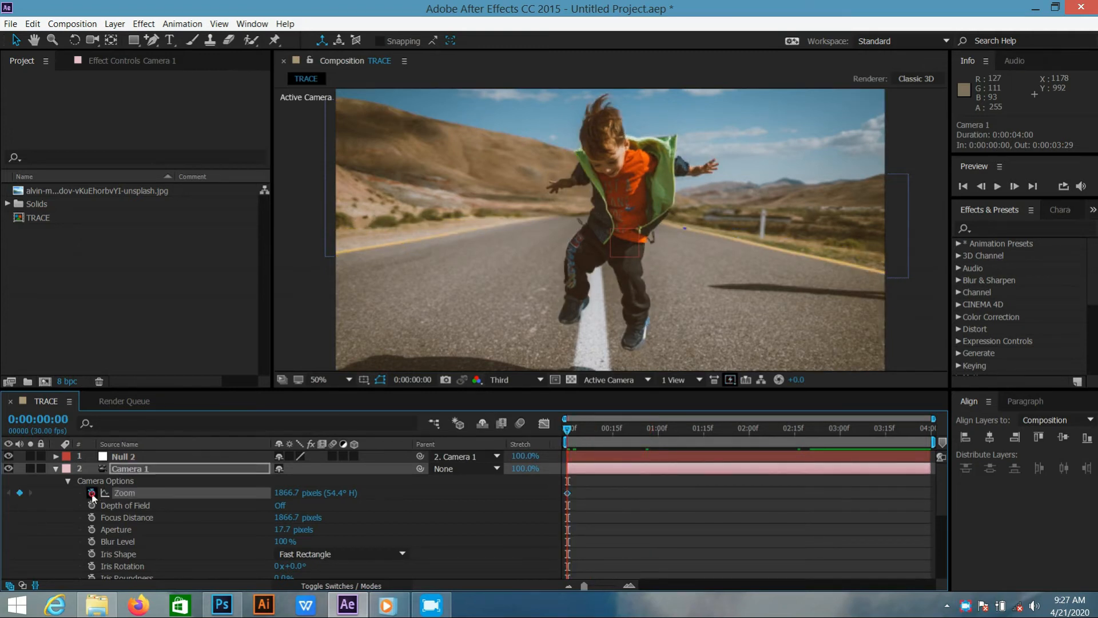
{"action": "left_click_drag", "start_coordinate": [569, 432], "coordinate": [928, 433]}
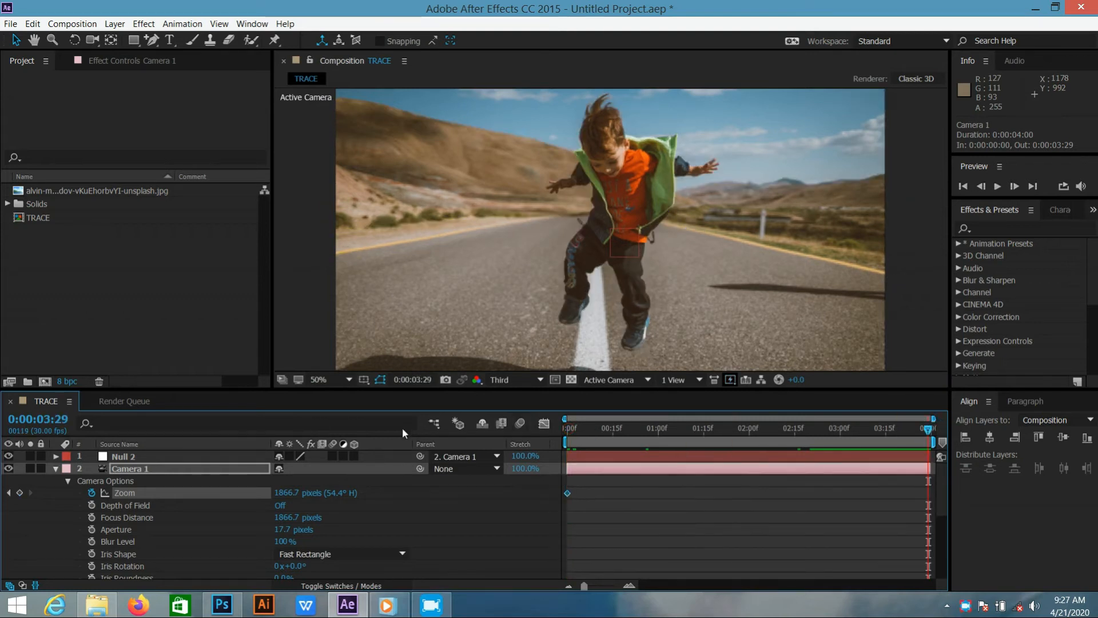
{"action": "left_click_drag", "start_coordinate": [275, 493], "coordinate": [364, 493]}
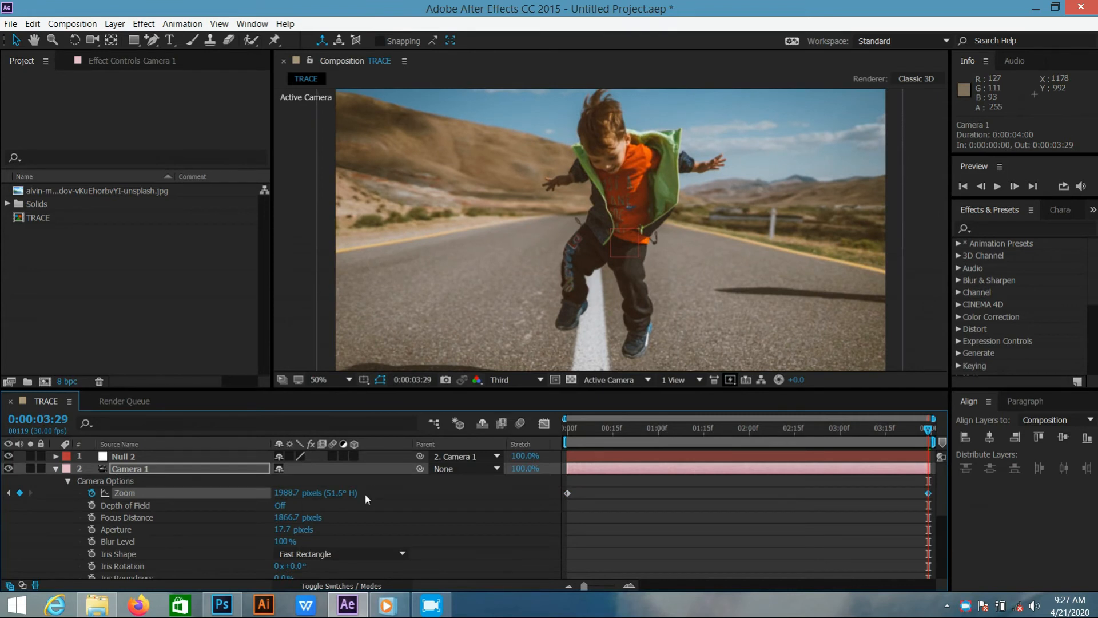
Play the composition from the first frame to check the camera zoom, with the viewer magnification reduced to 25%
{"action": "left_click_drag", "start_coordinate": [928, 433], "coordinate": [599, 443]}
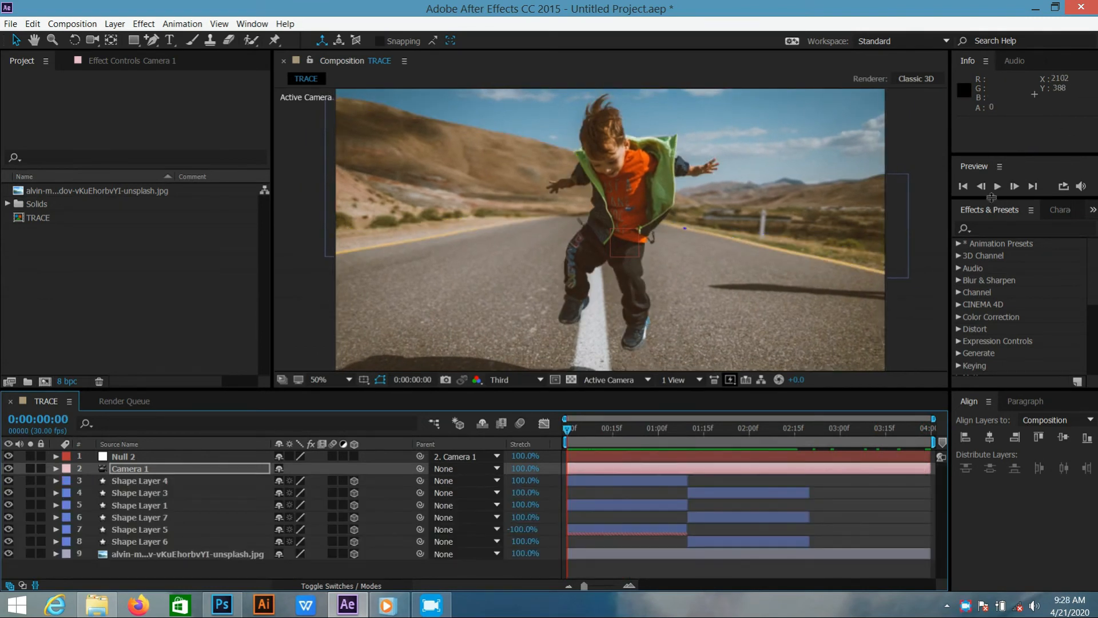
{"action": "left_click", "coordinate": [995, 190]}
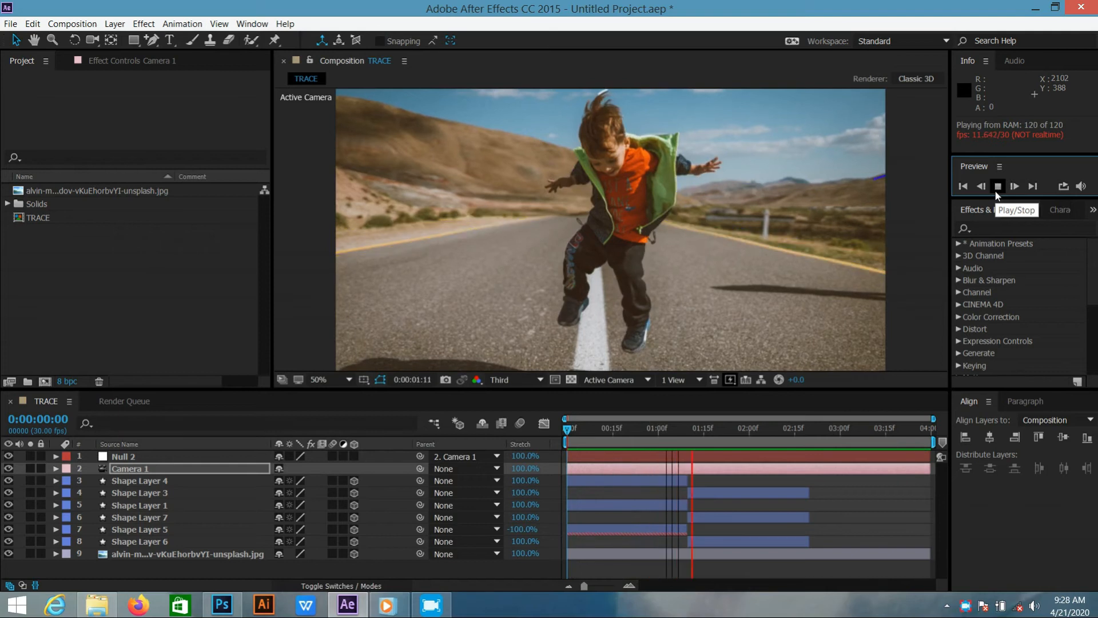
{"action": "key", "text": "comma"}
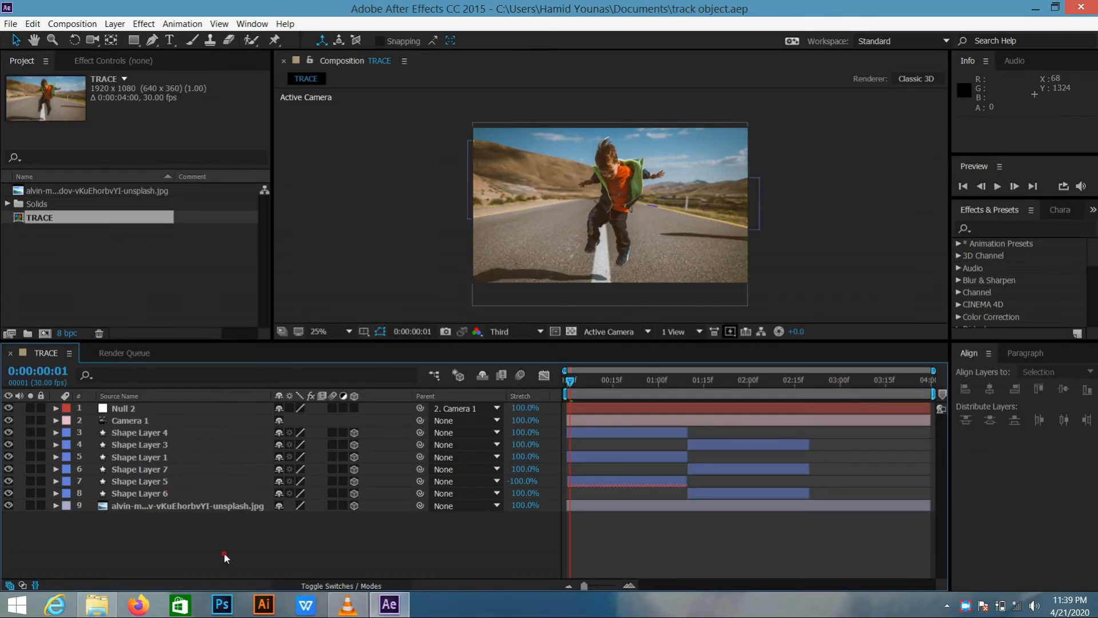
Pre-compose the null, camera and all six shape layers into a new composition named object, moving all attributes
{"action": "left_click", "coordinate": [224, 553]}
{"action": "left_click", "coordinate": [187, 496]}
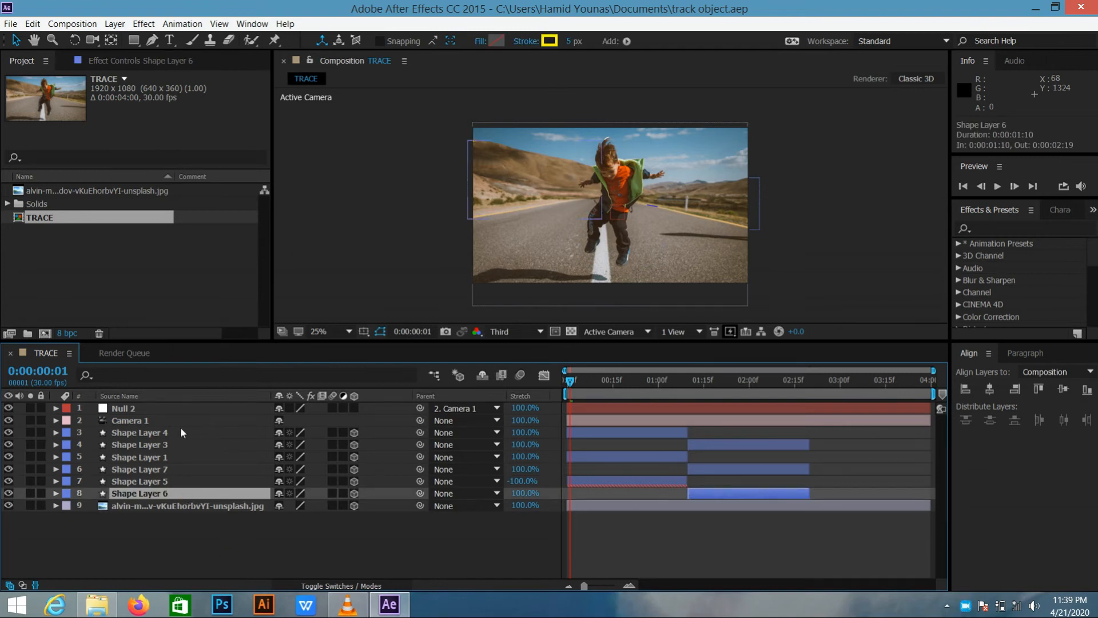
{"action": "left_click", "coordinate": [172, 407], "text": "shift"}
{"action": "right_click", "coordinate": [174, 410]}
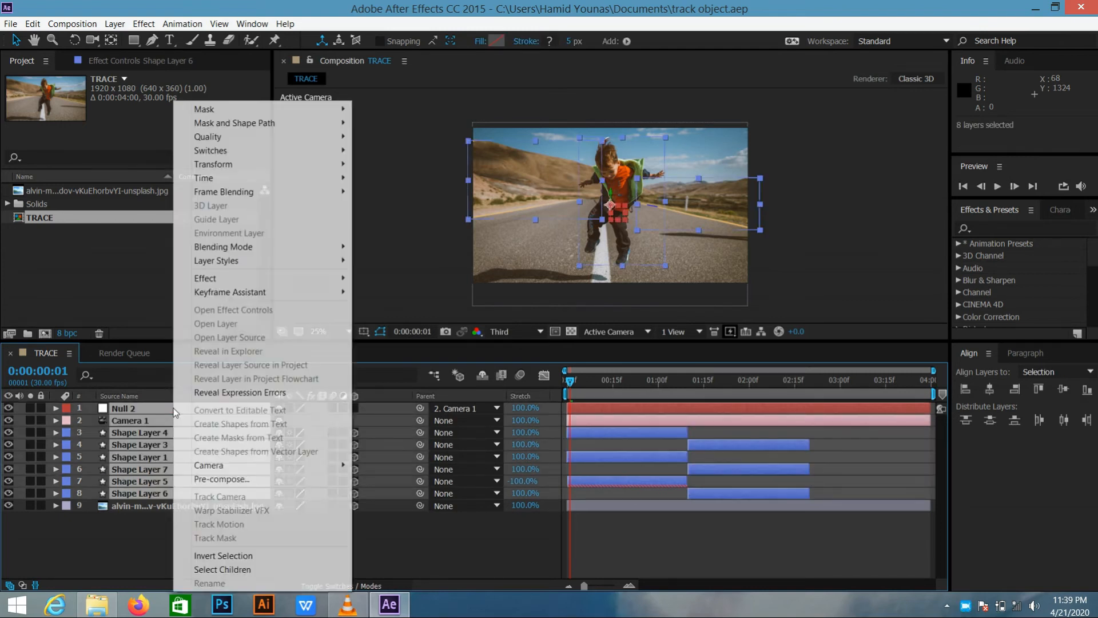
{"action": "left_click", "coordinate": [216, 479]}
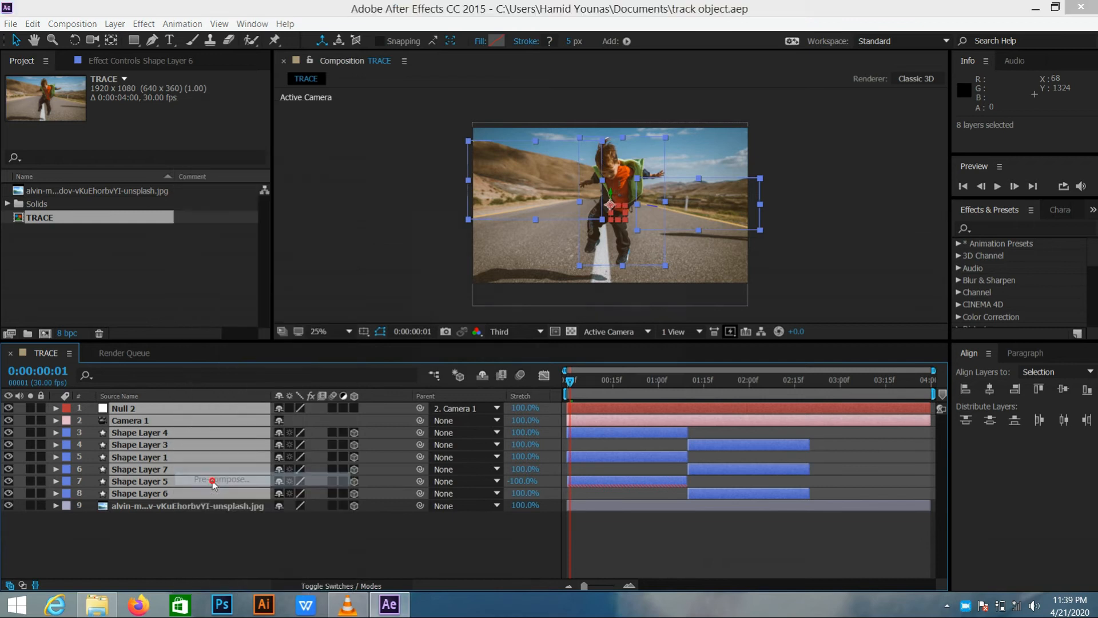
{"action": "type", "text": "object"}
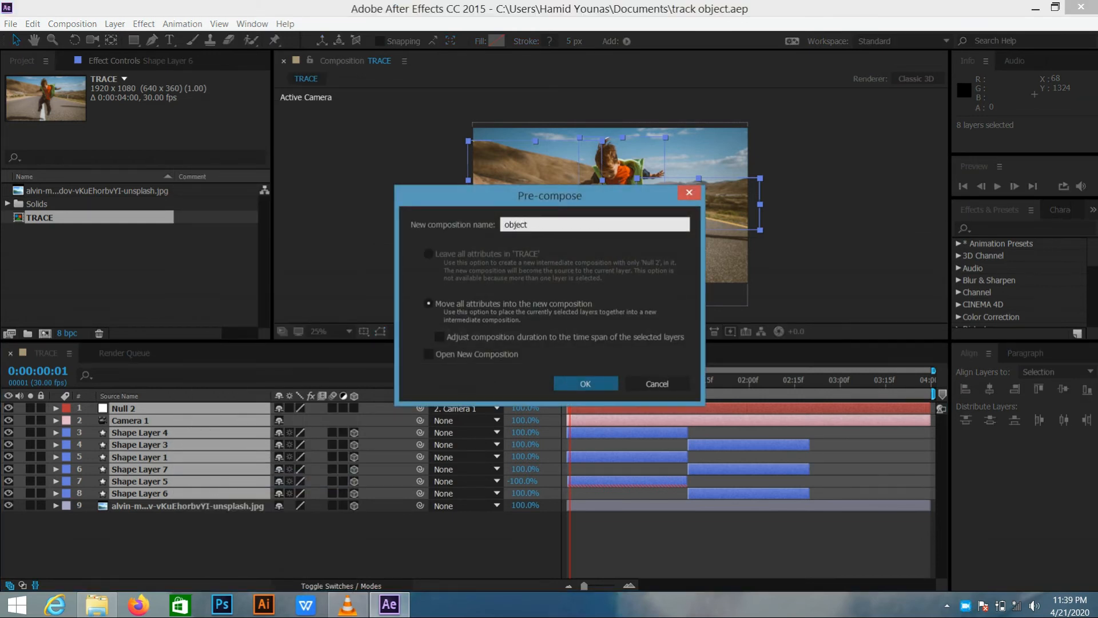
{"action": "key", "text": "Return"}
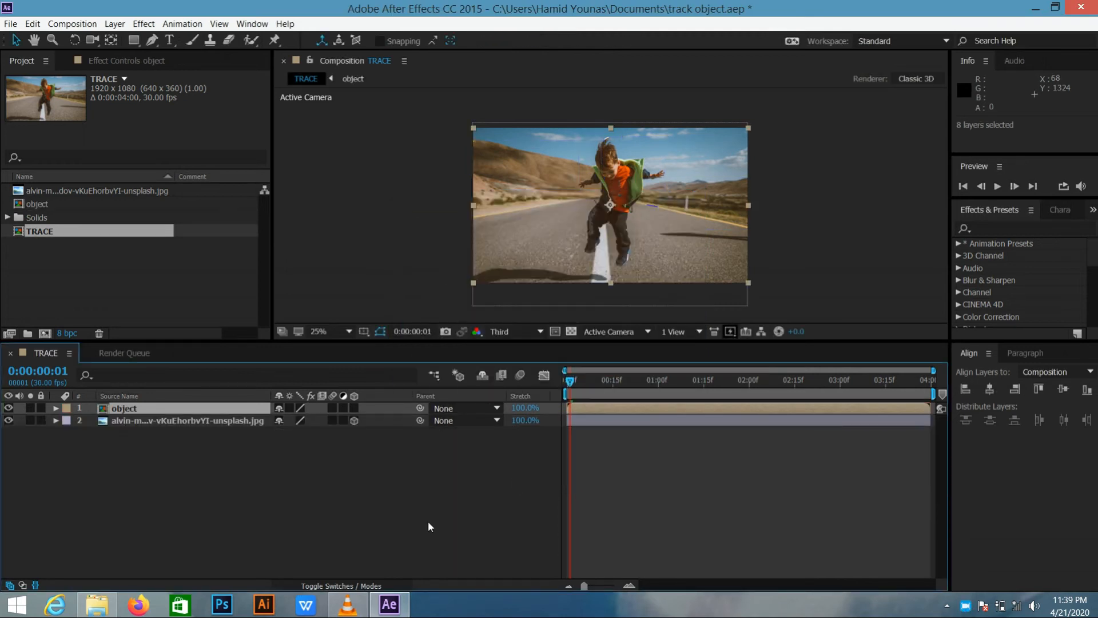
Play the TRACE composition to check the pre-composed strokes, with the viewer magnification set to fit
{"action": "key", "text": "period"}
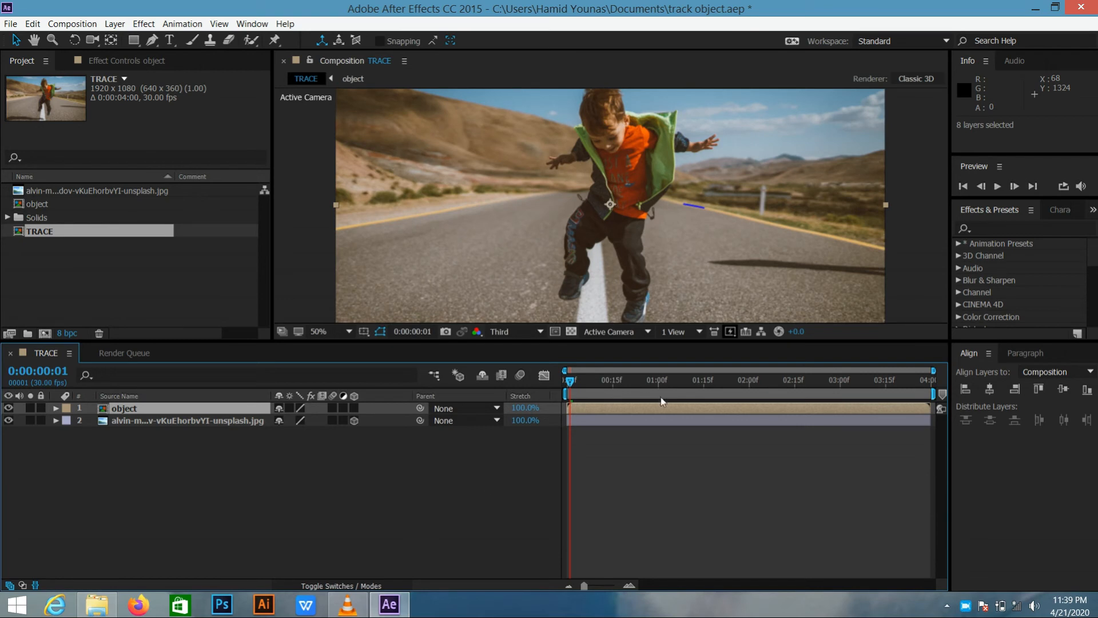
{"action": "key", "text": "space"}
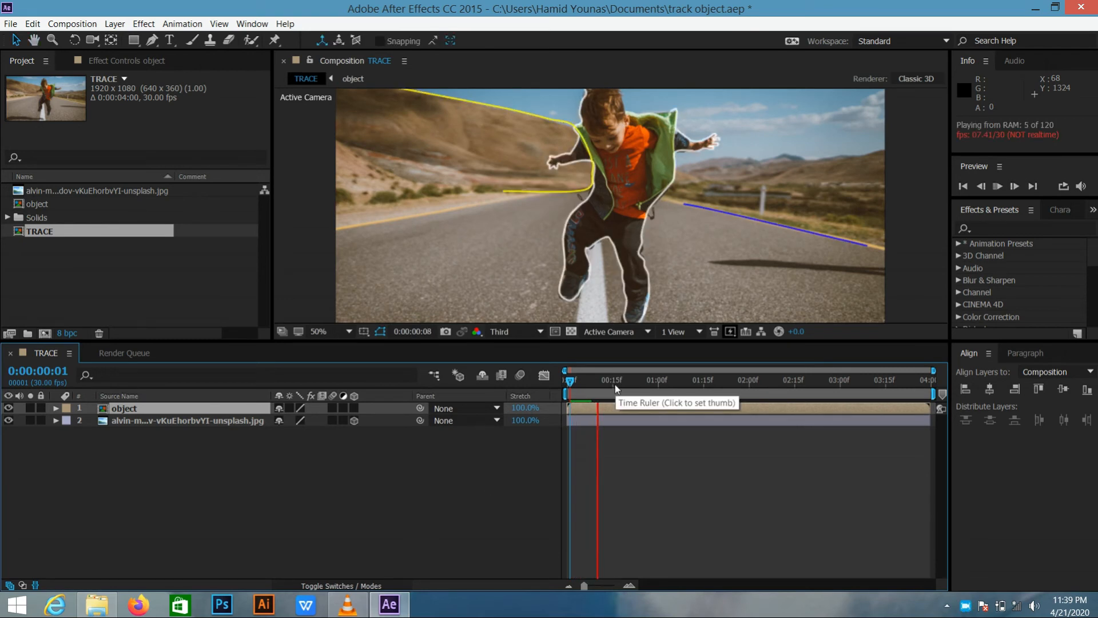
{"action": "left_click", "coordinate": [346, 332]}
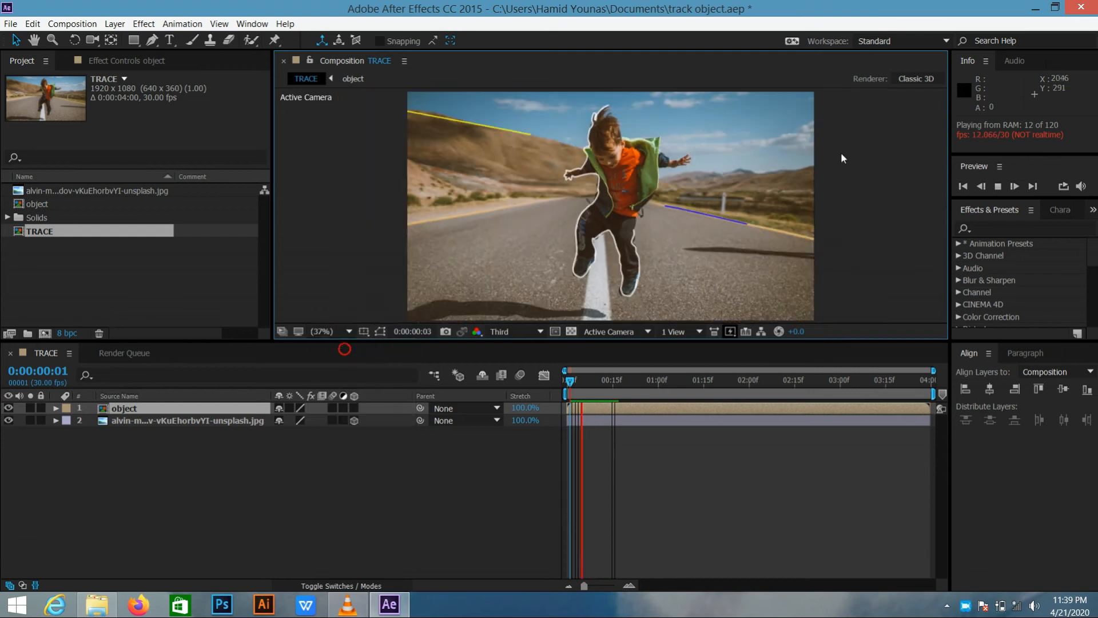
{"action": "left_click", "coordinate": [998, 187]}
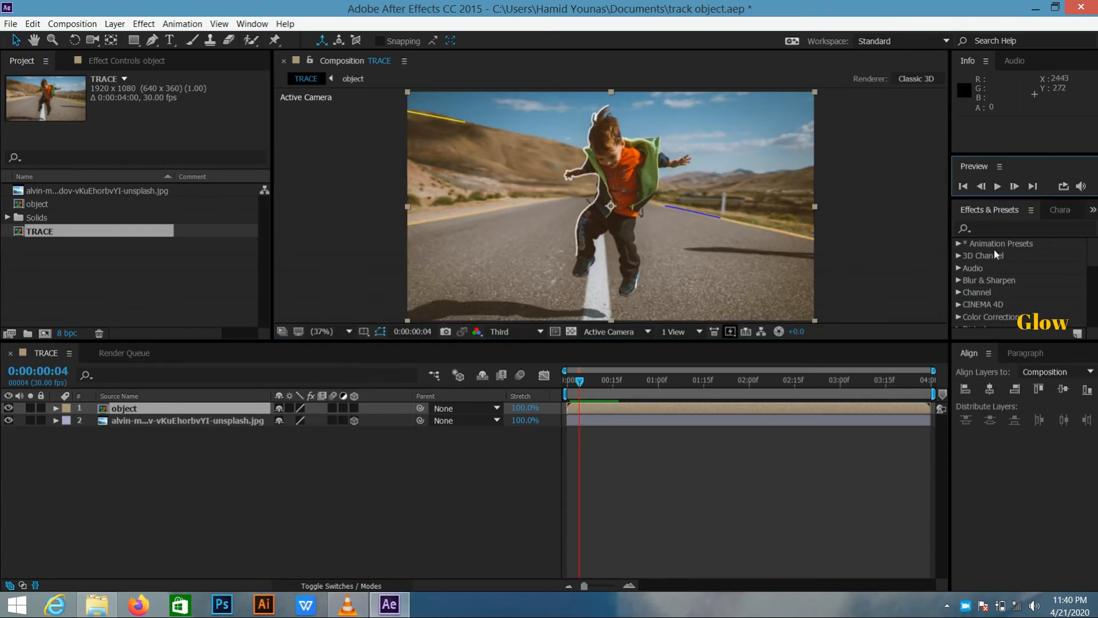
Find the Glow effect and apply it to the object layer
{"action": "left_click", "coordinate": [999, 226]}
{"action": "left_click", "coordinate": [999, 227]}
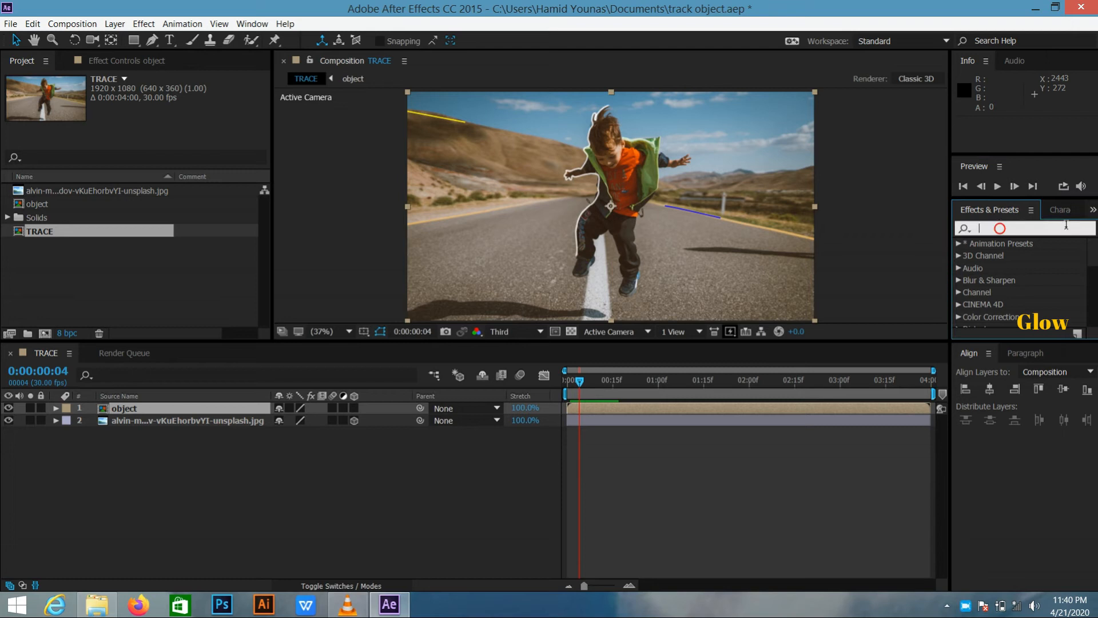
{"action": "type", "text": "glow"}
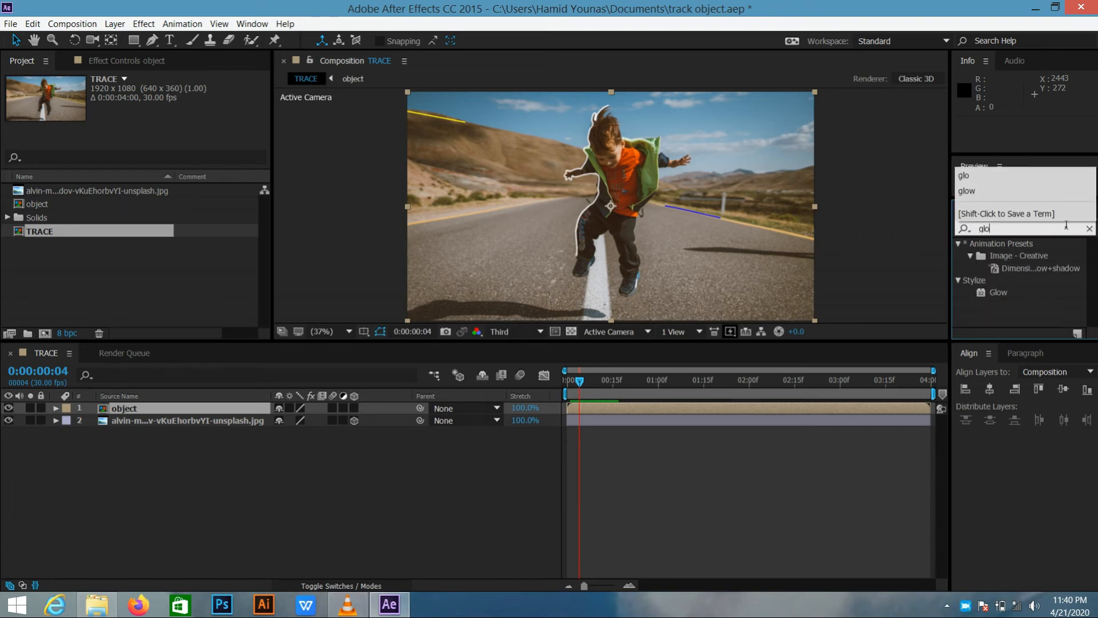
{"action": "left_click", "coordinate": [999, 291]}
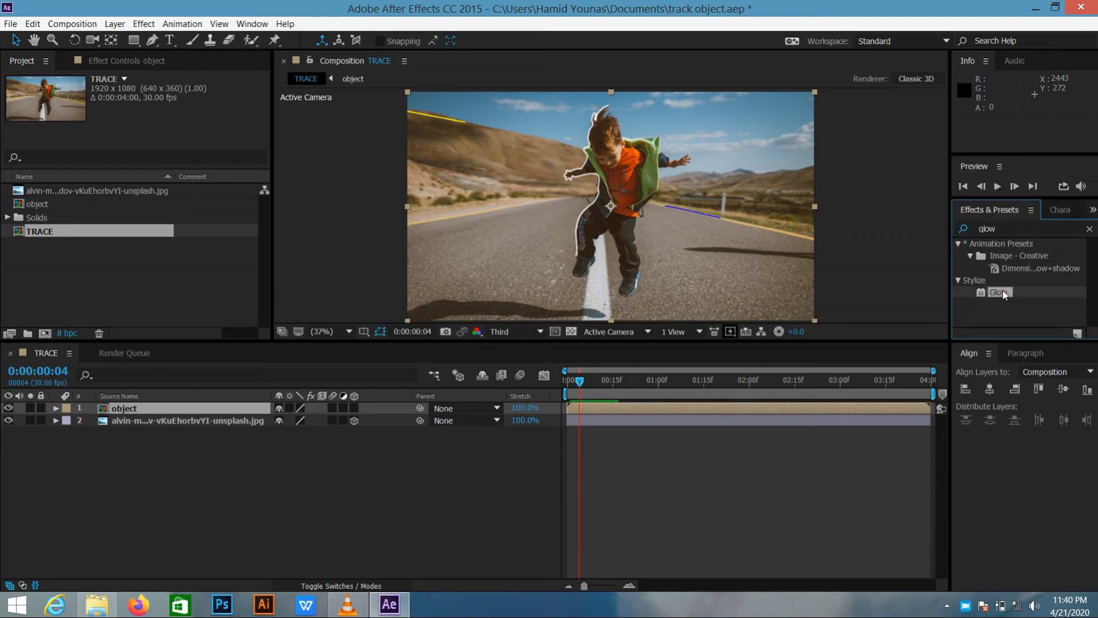
{"action": "left_click_drag", "start_coordinate": [1010, 290], "coordinate": [227, 411]}
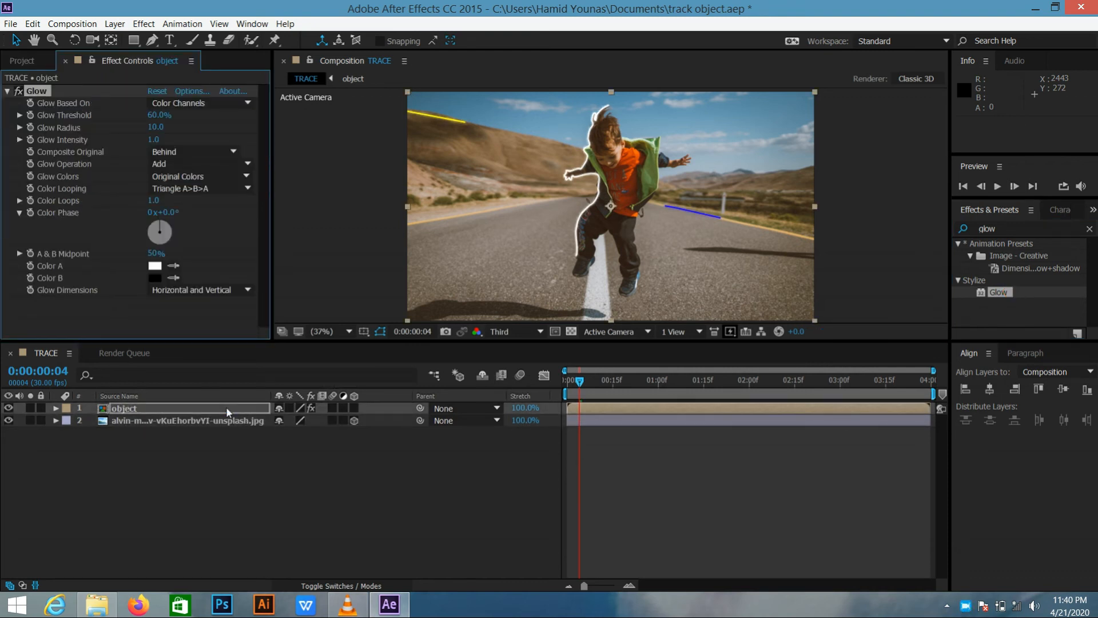
Play the composition from the first frame to check the glowing strokes
{"action": "left_click_drag", "start_coordinate": [581, 380], "coordinate": [556, 382]}
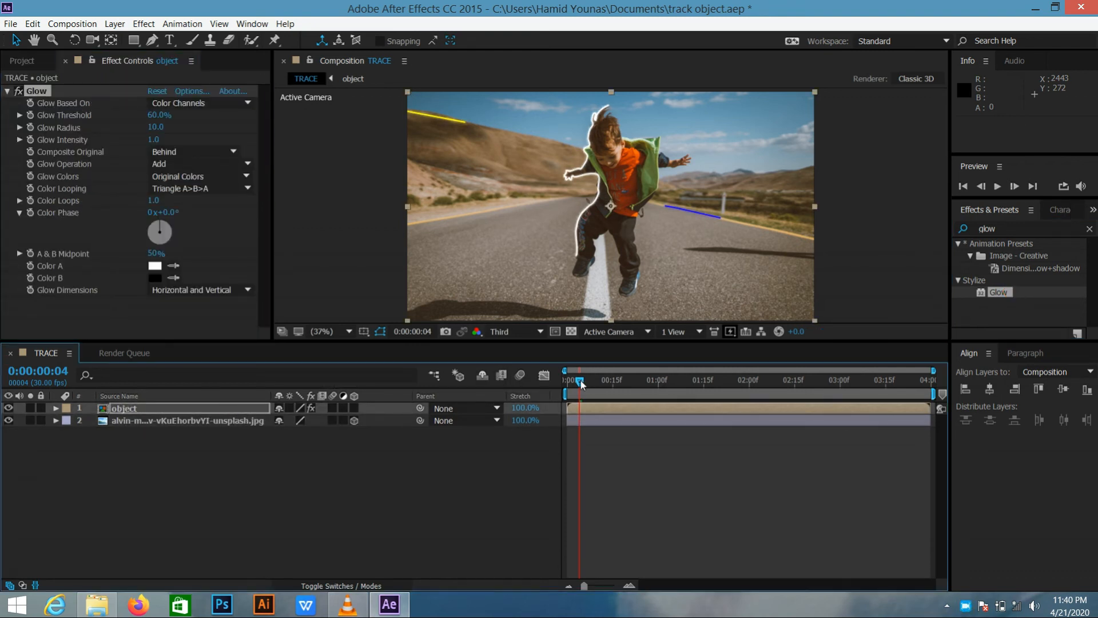
{"action": "key", "text": "space"}
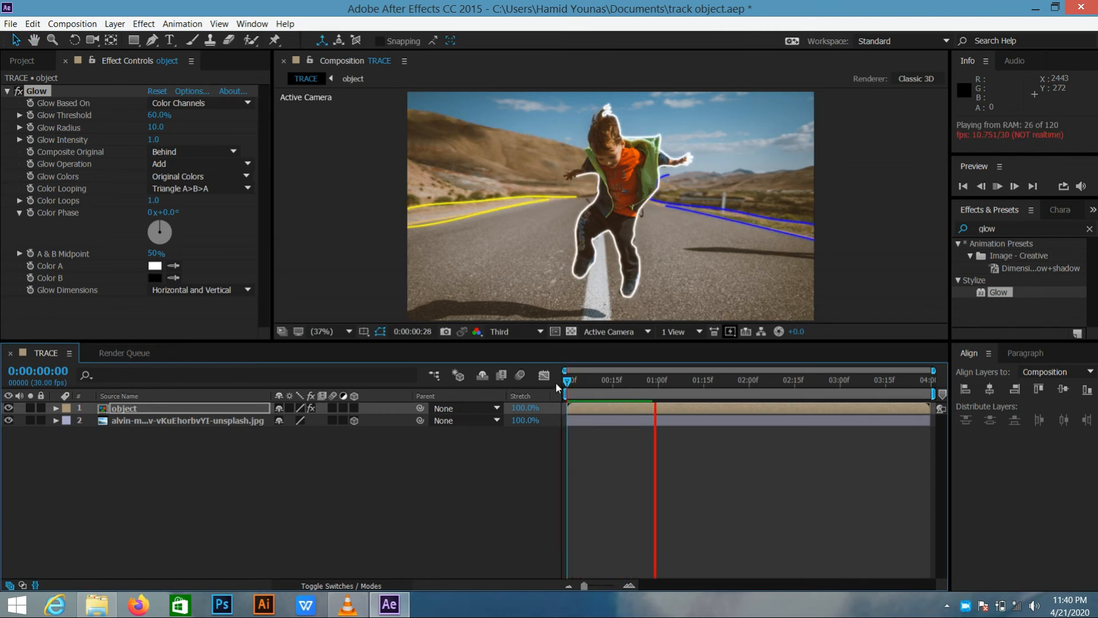
{"action": "left_click", "coordinate": [1003, 187]}
{"action": "left_click", "coordinate": [1003, 187]}
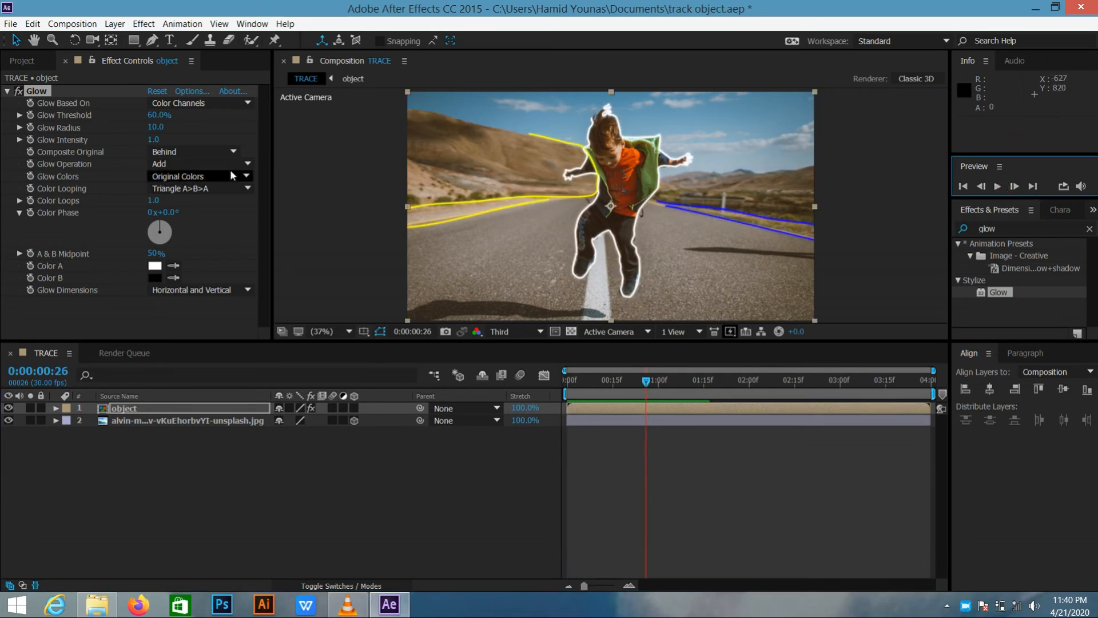
Set the Glow Intensity of the object layer to 0.5 and deselect the layer
{"action": "left_click", "coordinate": [155, 128]}
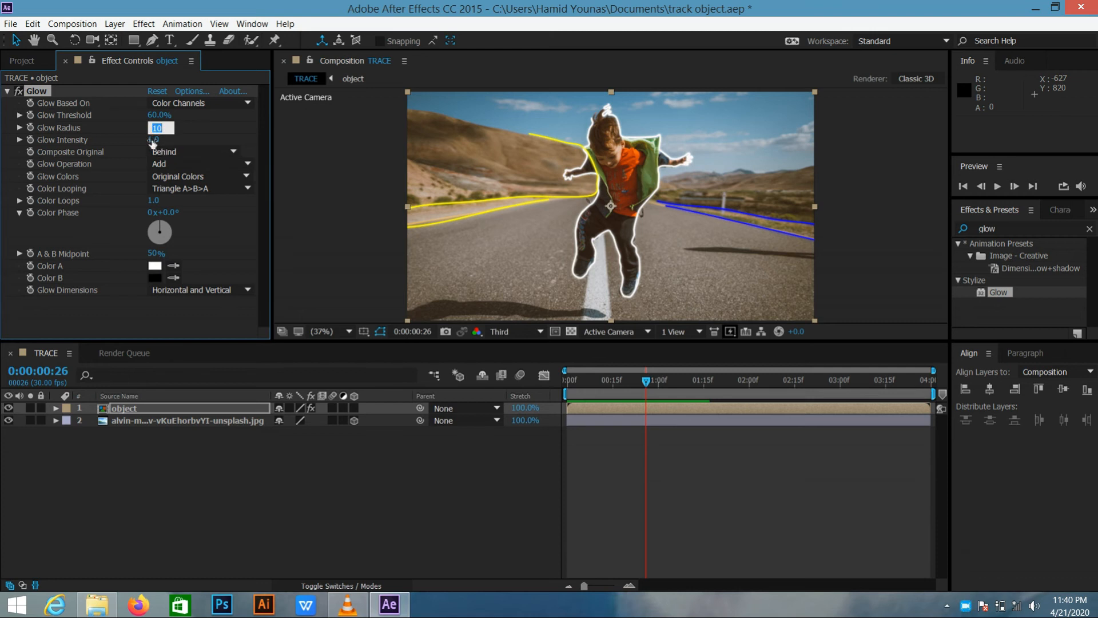
{"action": "key", "text": "Tab"}
{"action": "type", "text": ".5"}
{"action": "key", "text": "Return"}
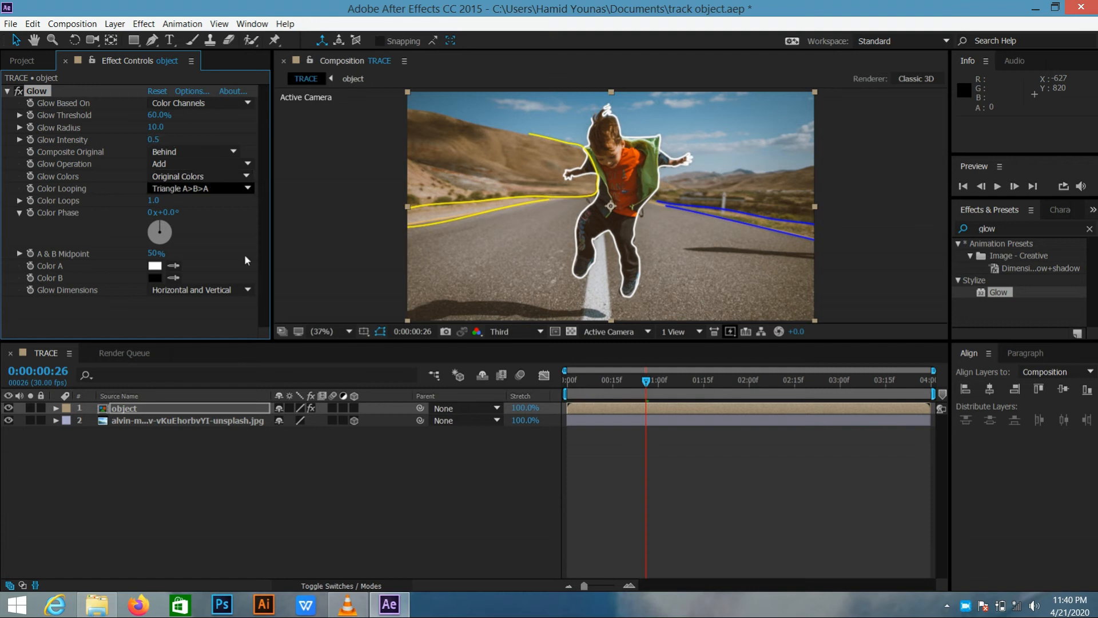
{"action": "left_click", "coordinate": [206, 458]}
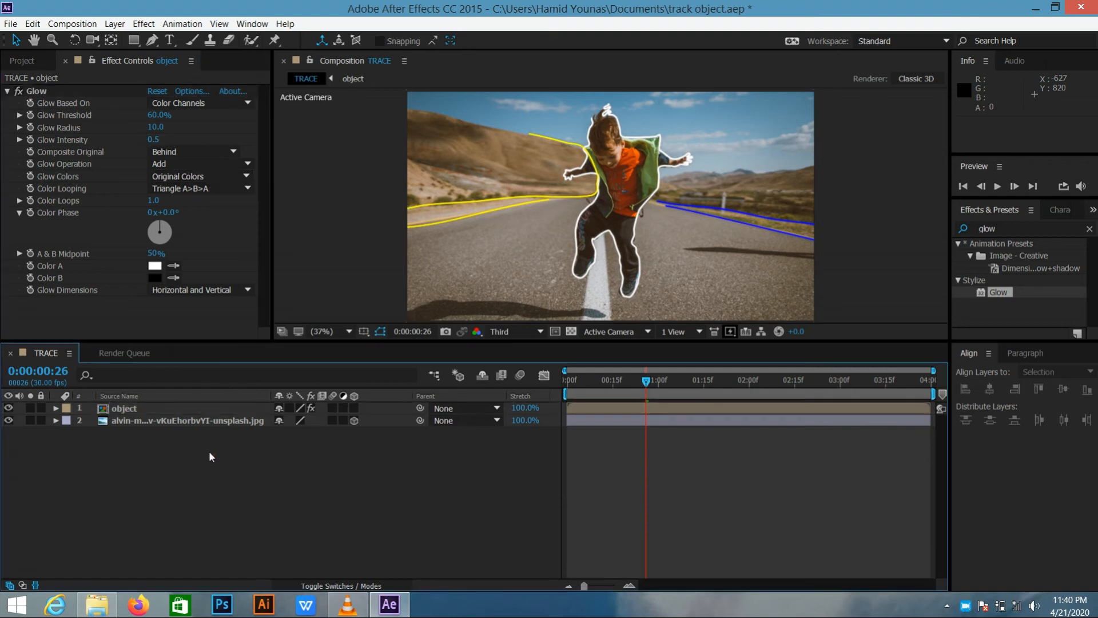
{"action": "left_click", "coordinate": [216, 474]}
Find the Levels effect and apply it to the background photo layer
{"action": "left_click", "coordinate": [1037, 230]}
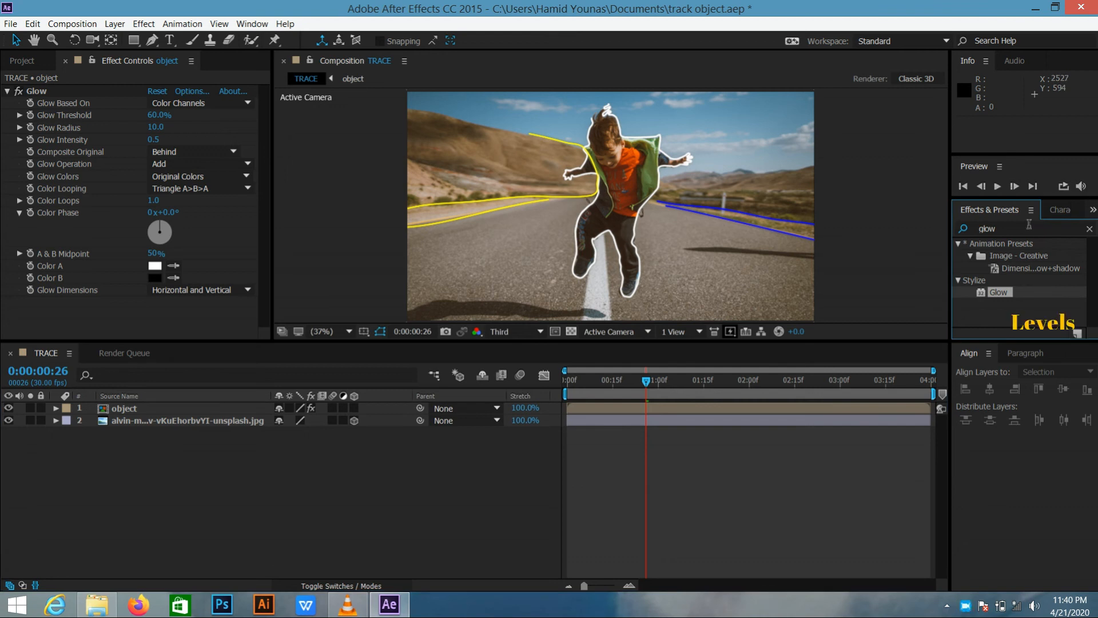
{"action": "left_click", "coordinate": [1029, 227]}
{"action": "key", "text": "BackSpace"}
{"action": "type", "text": "l"}
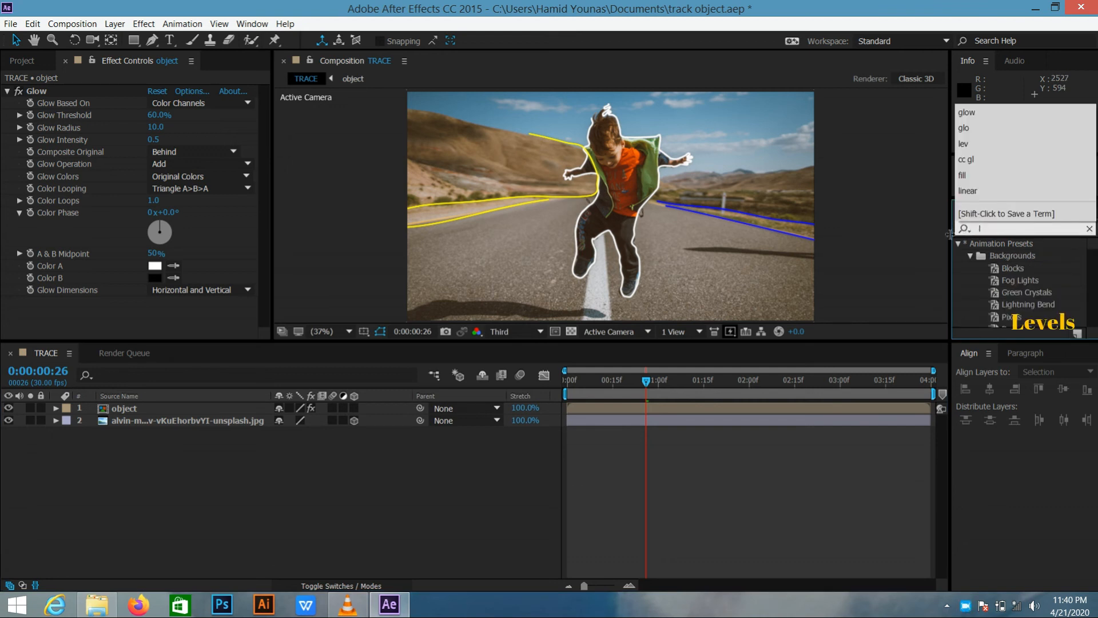
{"action": "type", "text": "evel"}
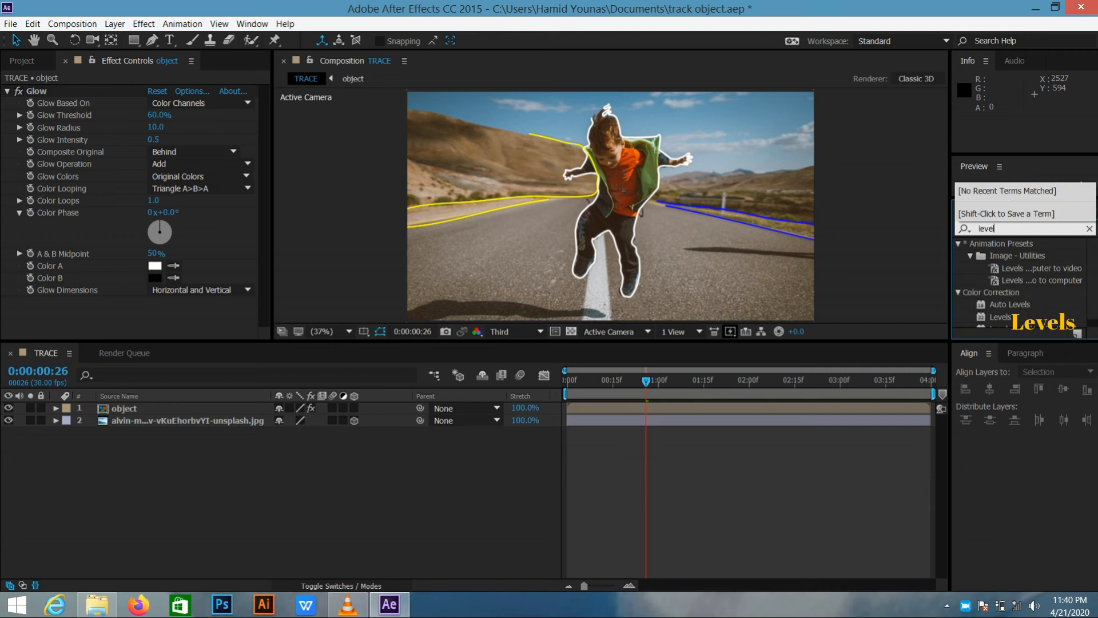
{"action": "left_click", "coordinate": [1011, 317]}
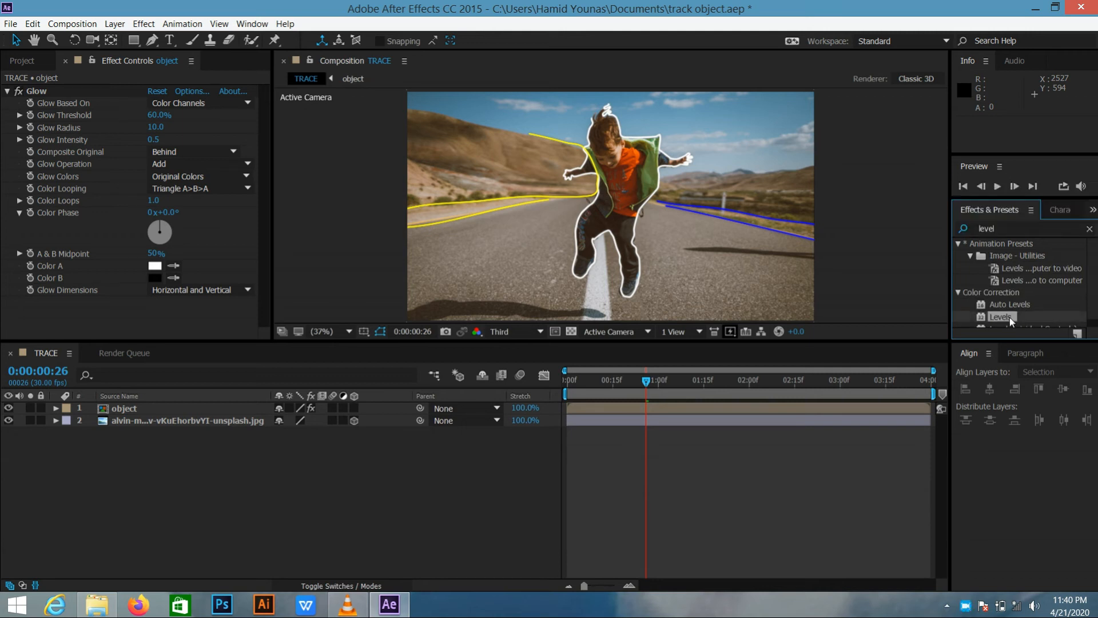
{"action": "left_click_drag", "start_coordinate": [993, 316], "coordinate": [231, 426]}
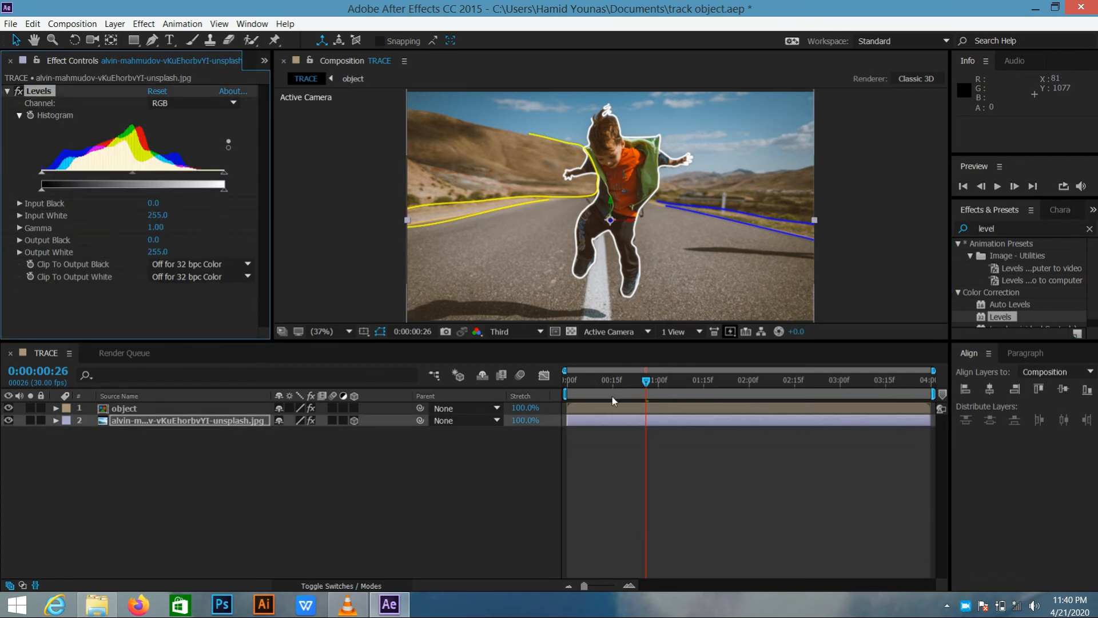
Animate the photo's Levels Histogram from a starting keyframe at 0:00:00:00 to an Output White of 92.0 at 0:00:01:00
{"action": "left_click_drag", "start_coordinate": [636, 383], "coordinate": [540, 399]}
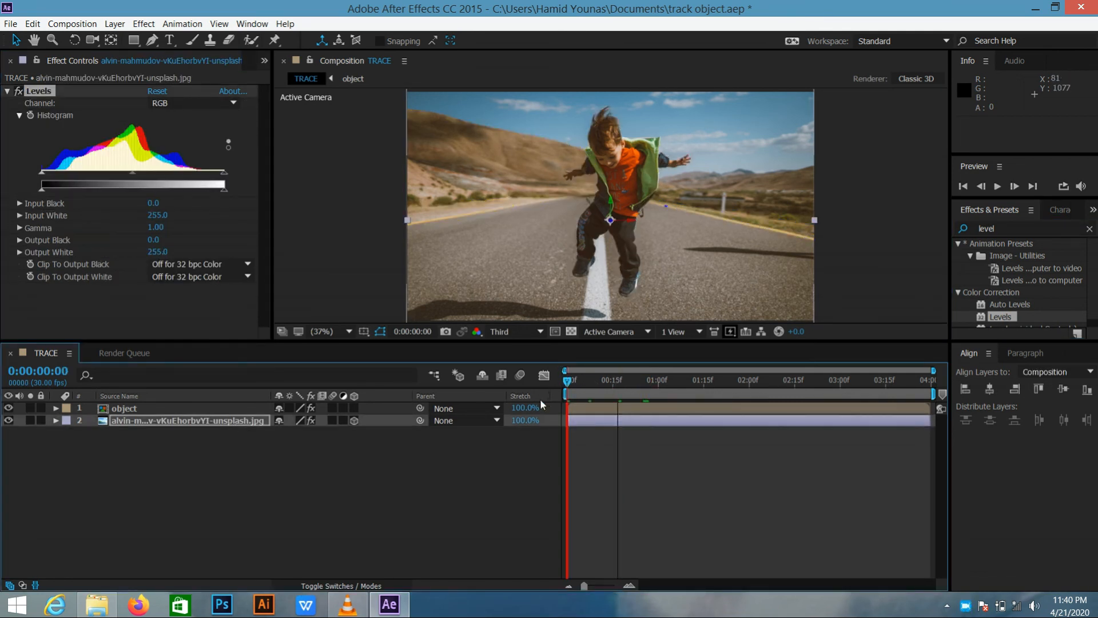
{"action": "left_click", "coordinate": [56, 421]}
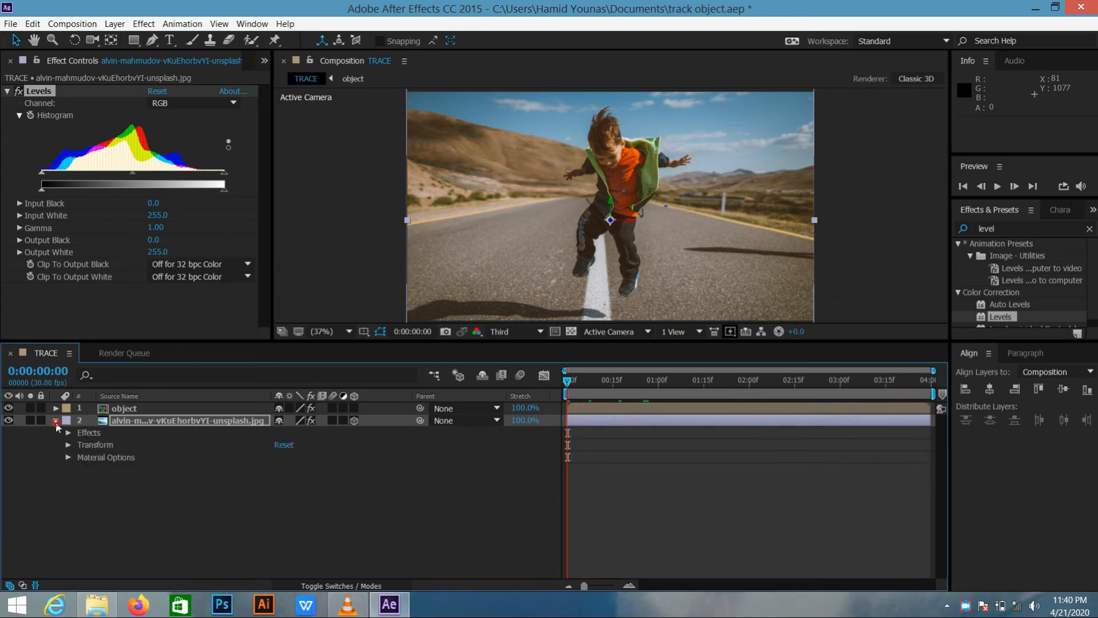
{"action": "left_click", "coordinate": [66, 434]}
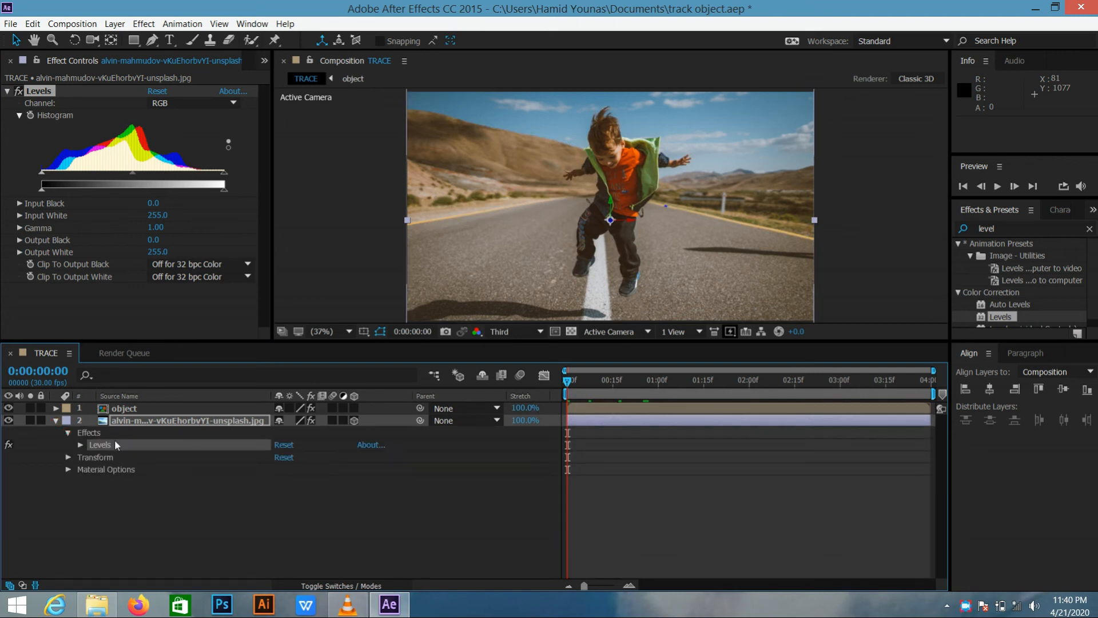
{"action": "left_click", "coordinate": [81, 445]}
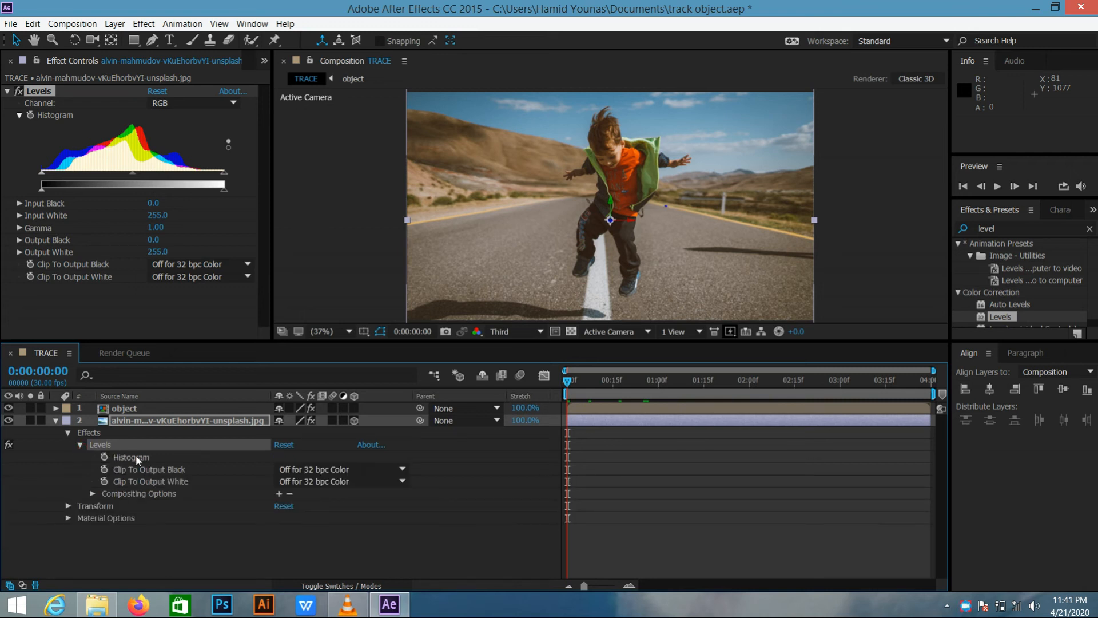
{"action": "left_click", "coordinate": [104, 458]}
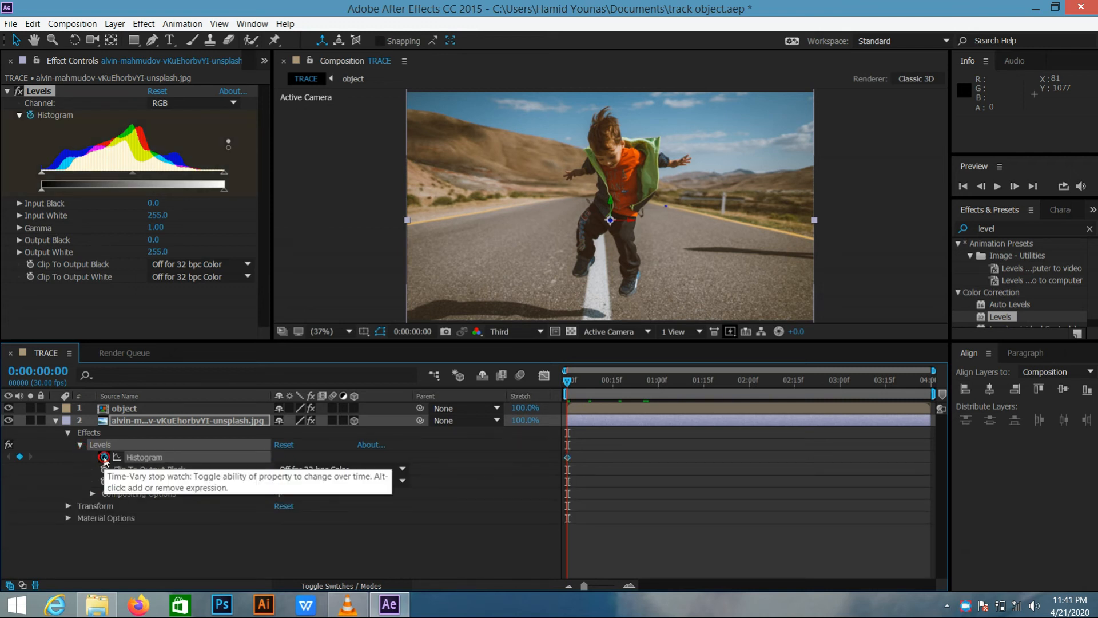
{"action": "mouse_move", "coordinate": [606, 391]}
{"action": "left_mouse_down"}
{"action": "mouse_move", "coordinate": [689, 391]}
{"action": "mouse_move", "coordinate": [650, 389]}
{"action": "mouse_move", "coordinate": [660, 389]}
{"action": "left_mouse_up"}
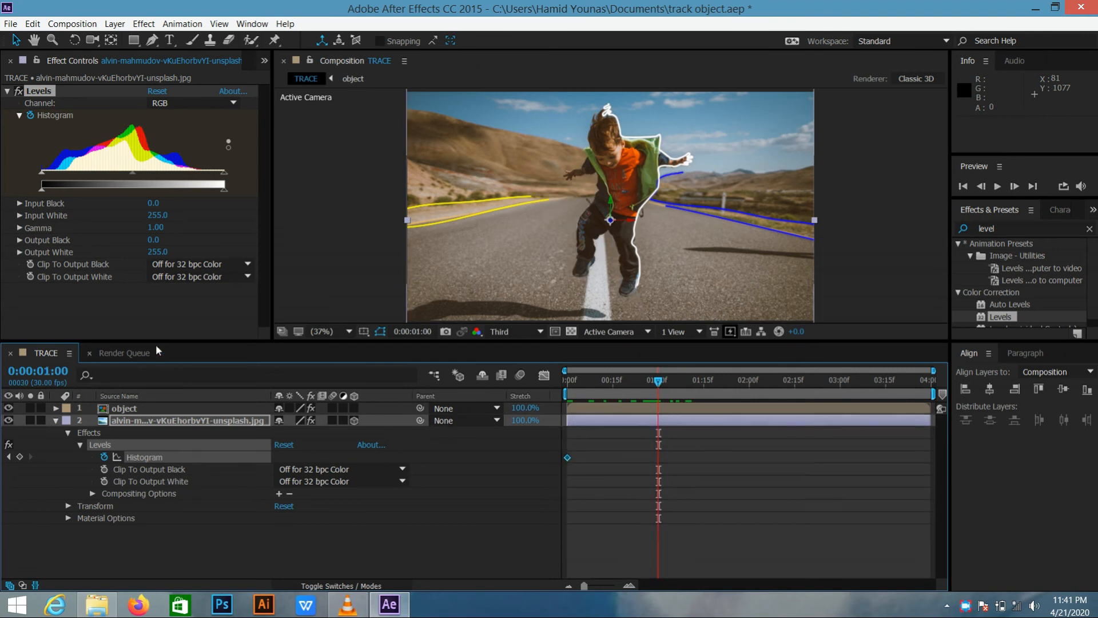
{"action": "left_click_drag", "start_coordinate": [222, 189], "coordinate": [107, 189]}
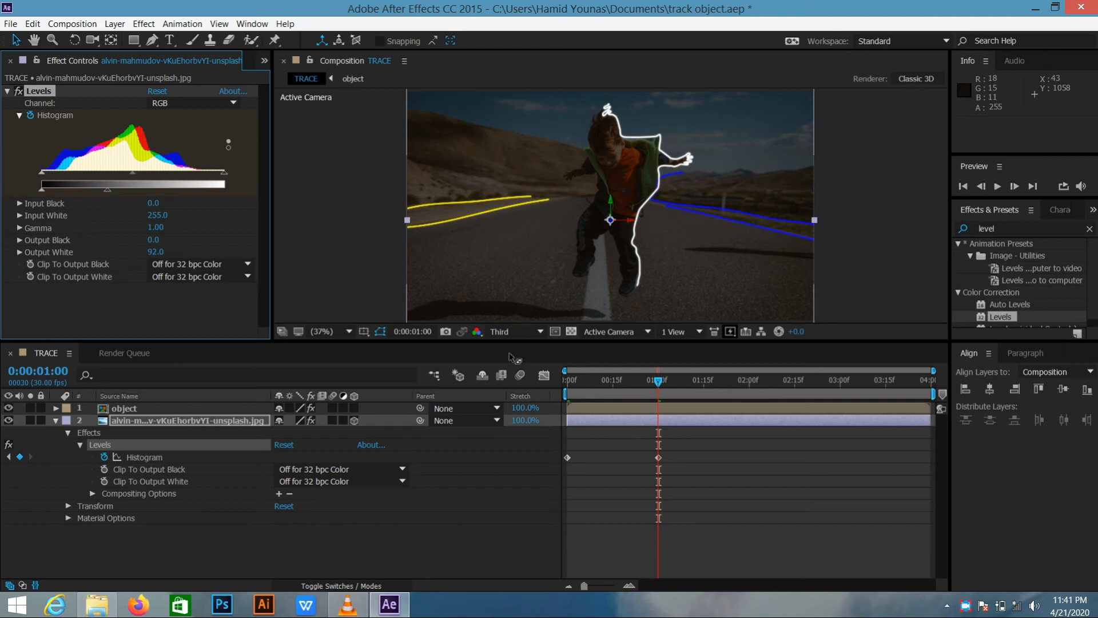
Play the composition from the first frame to check the photo's darkening
{"action": "left_click_drag", "start_coordinate": [661, 383], "coordinate": [566, 381]}
{"action": "left_click", "coordinate": [996, 190]}
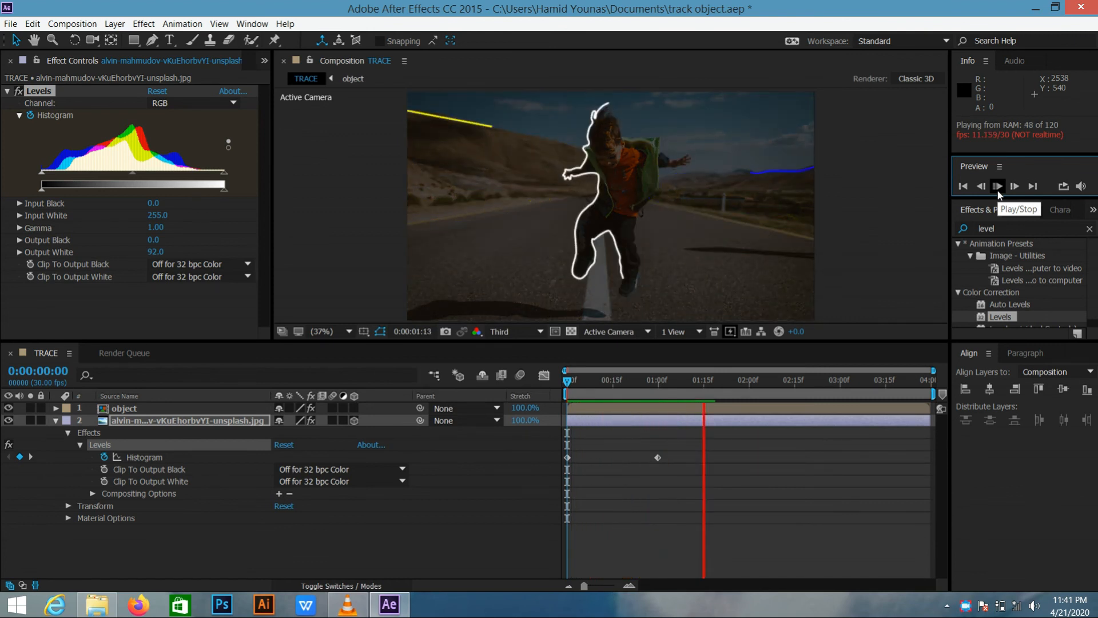
{"action": "left_click", "coordinate": [997, 187]}
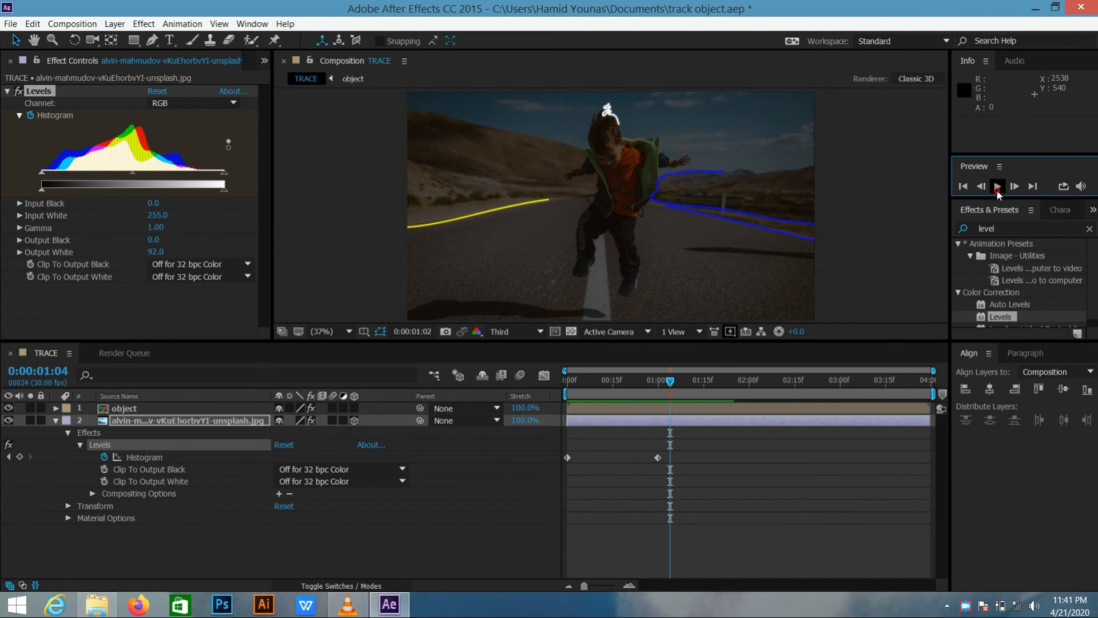
Add a Levels Histogram keyframe on the photo at 0:00:02:01 with the Output White raised to 255.0
{"action": "left_click_drag", "start_coordinate": [672, 385], "coordinate": [751, 392]}
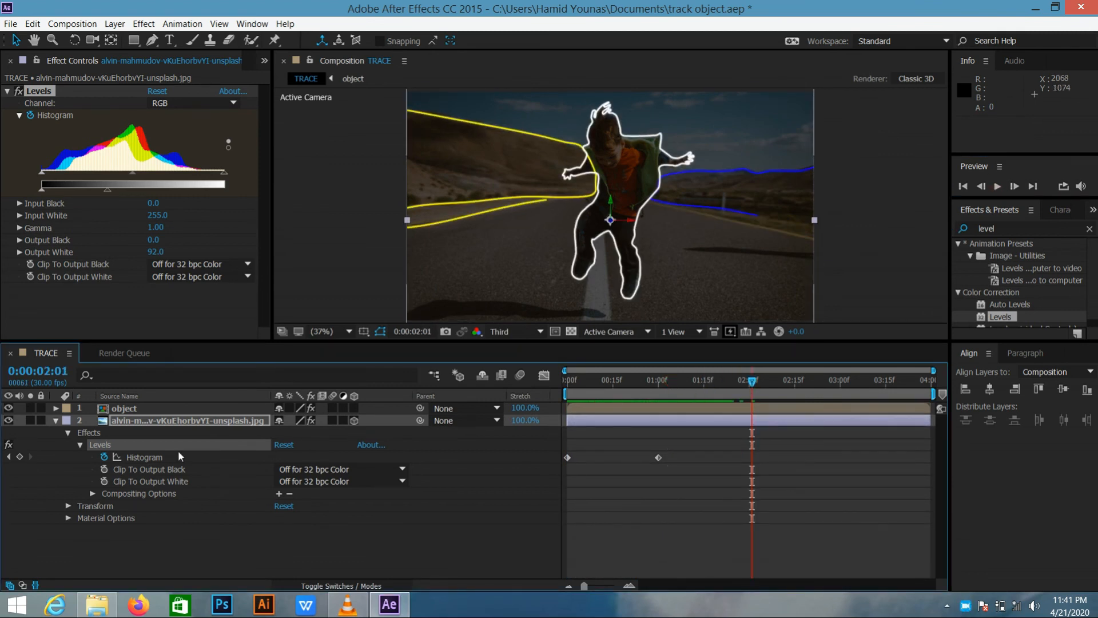
{"action": "left_click", "coordinate": [20, 456]}
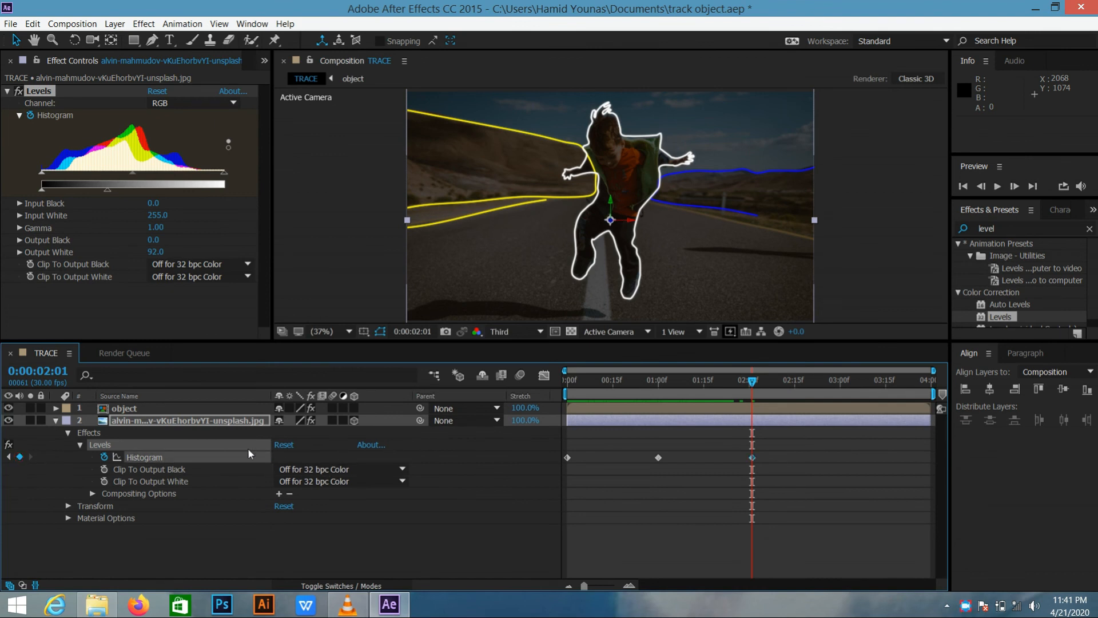
{"action": "left_click_drag", "start_coordinate": [108, 190], "coordinate": [233, 209]}
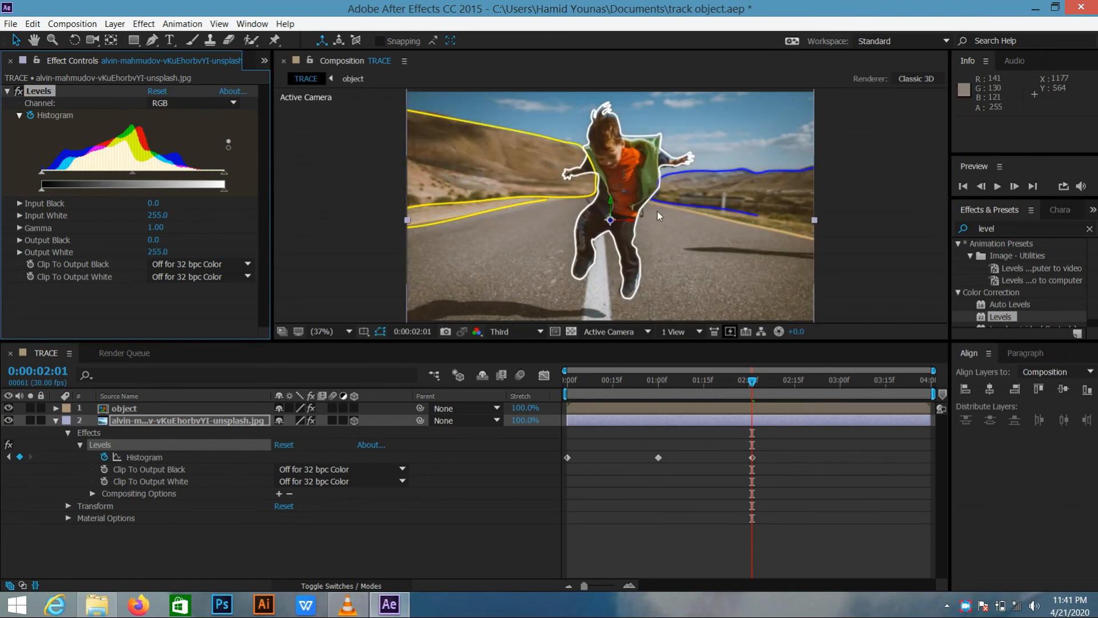
Add a Levels Histogram keyframe on the photo at 0:00:03:00 with Output White 83.0, and preview the composition from the first frame
{"action": "mouse_move", "coordinate": [751, 383]}
{"action": "left_mouse_down"}
{"action": "mouse_move", "coordinate": [661, 386]}
{"action": "mouse_move", "coordinate": [751, 383]}
{"action": "left_mouse_up"}
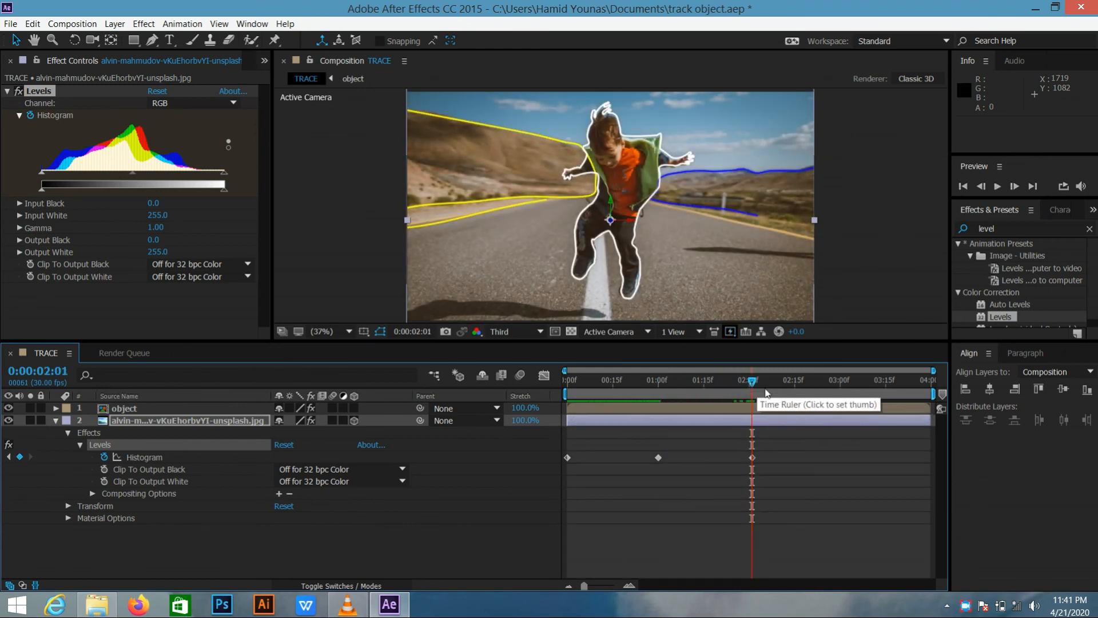
{"action": "left_click_drag", "start_coordinate": [750, 383], "coordinate": [840, 405]}
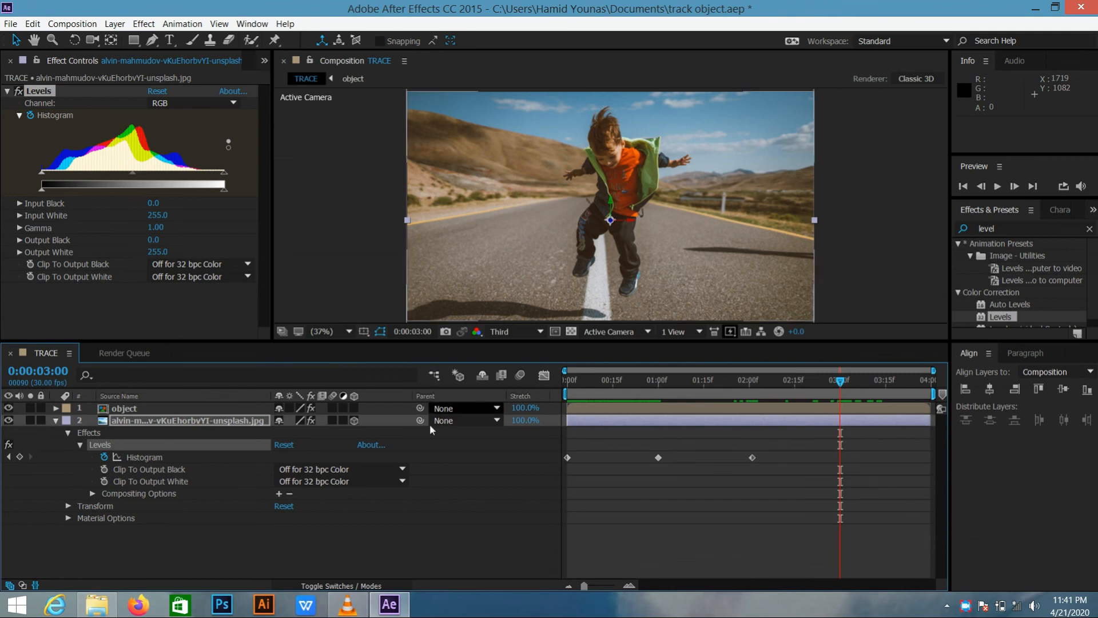
{"action": "left_click", "coordinate": [20, 457]}
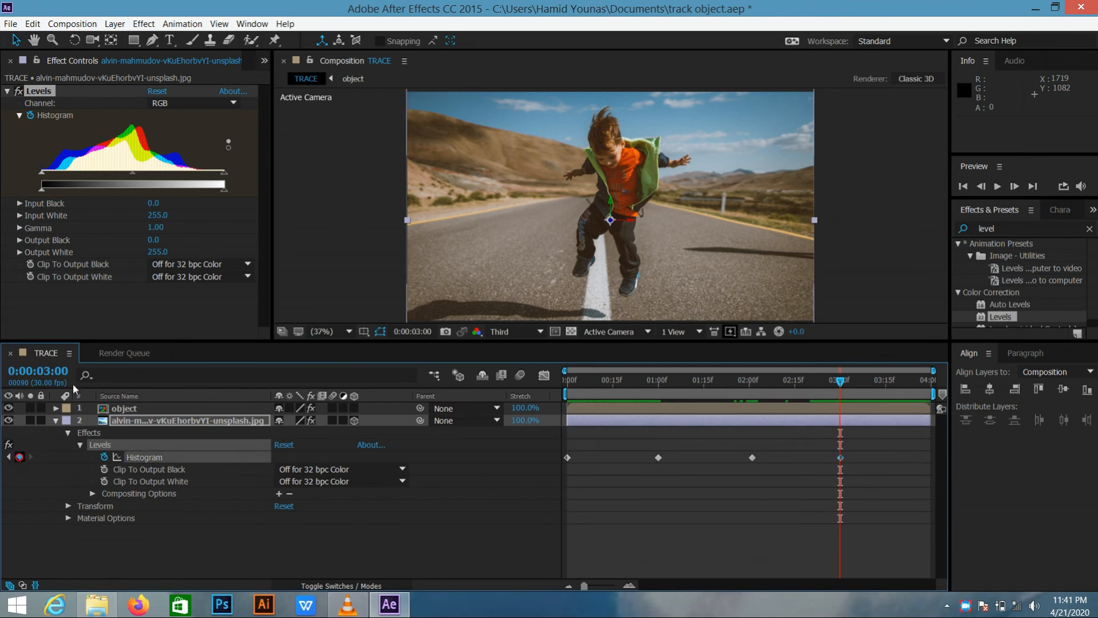
{"action": "left_click_drag", "start_coordinate": [222, 191], "coordinate": [98, 181]}
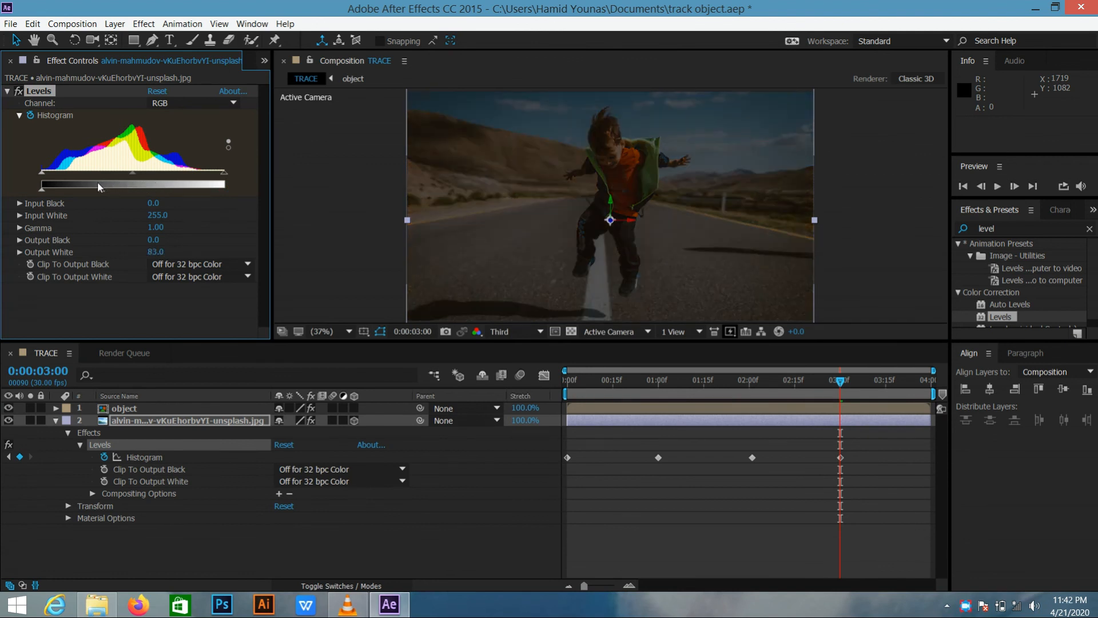
{"action": "left_click_drag", "start_coordinate": [842, 387], "coordinate": [564, 381]}
{"action": "key", "text": "space"}
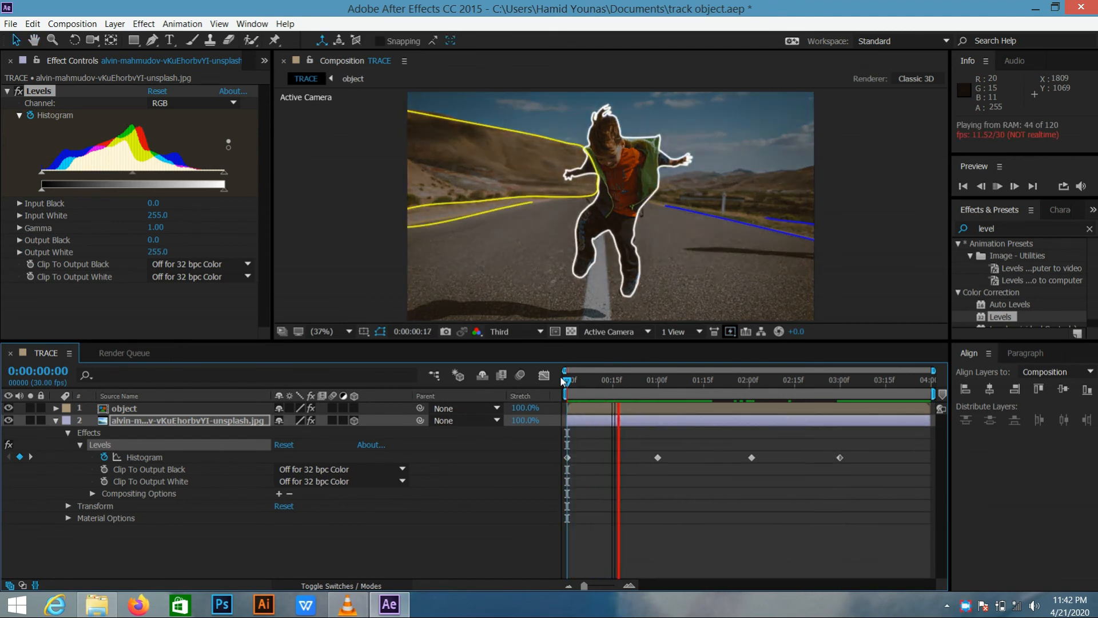